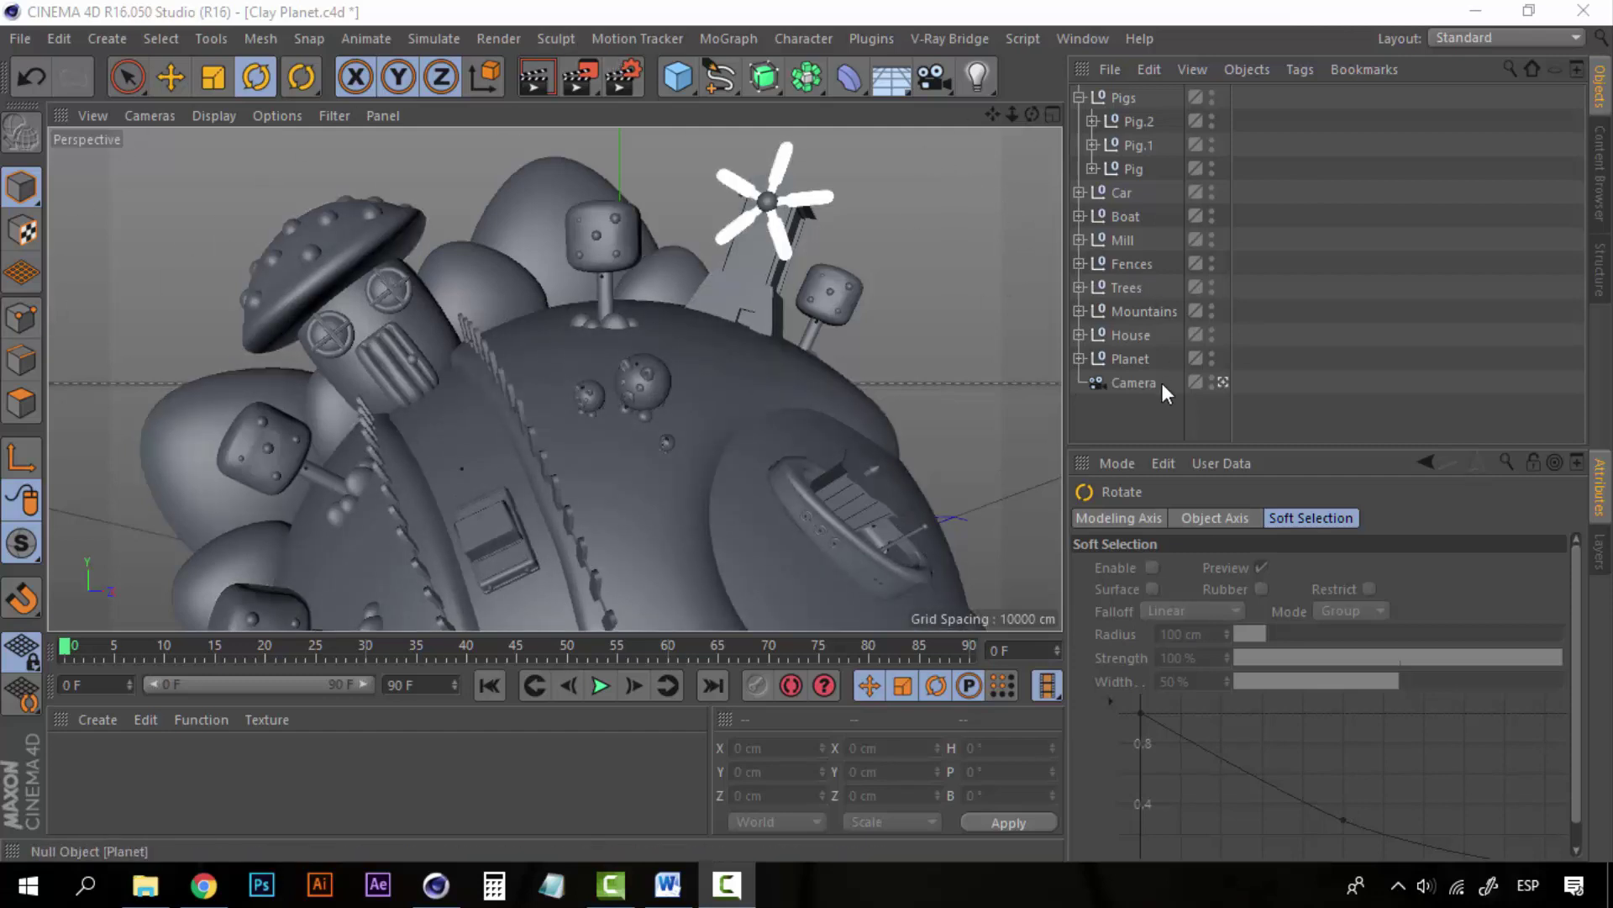
# Step: Collapse the Pigs null in the Object Manager so the individual pigs are hidden
pyautogui.click(1079, 98)
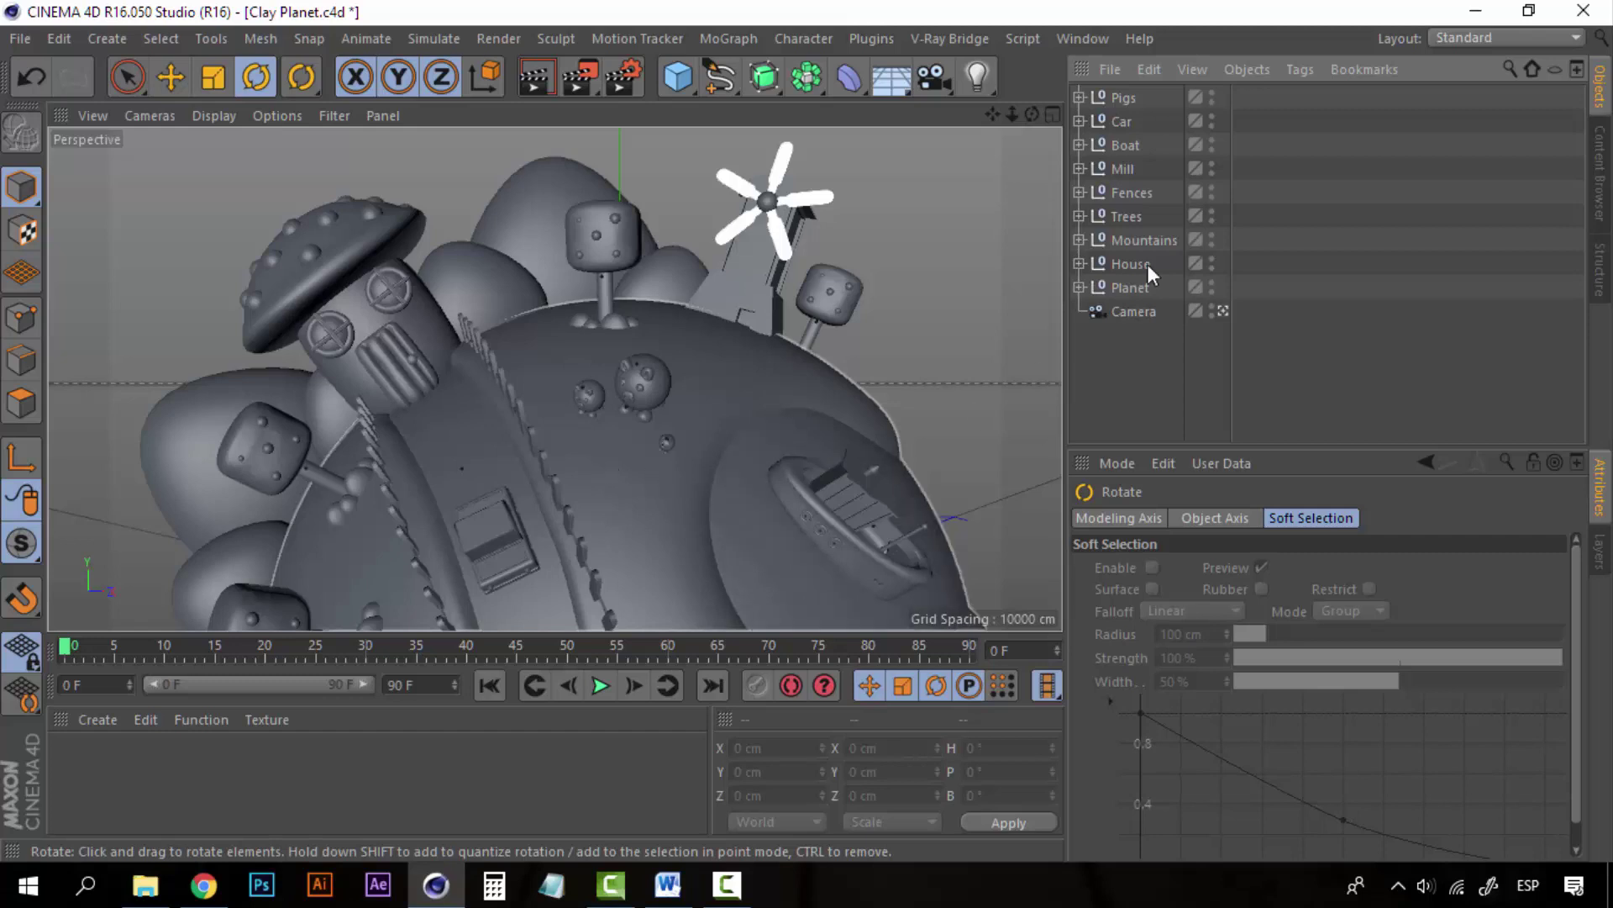
# Step: Duplicate an upper mountain cluster as Mountains.1 and move it toward the planet's front
pyautogui.click(1129, 239)
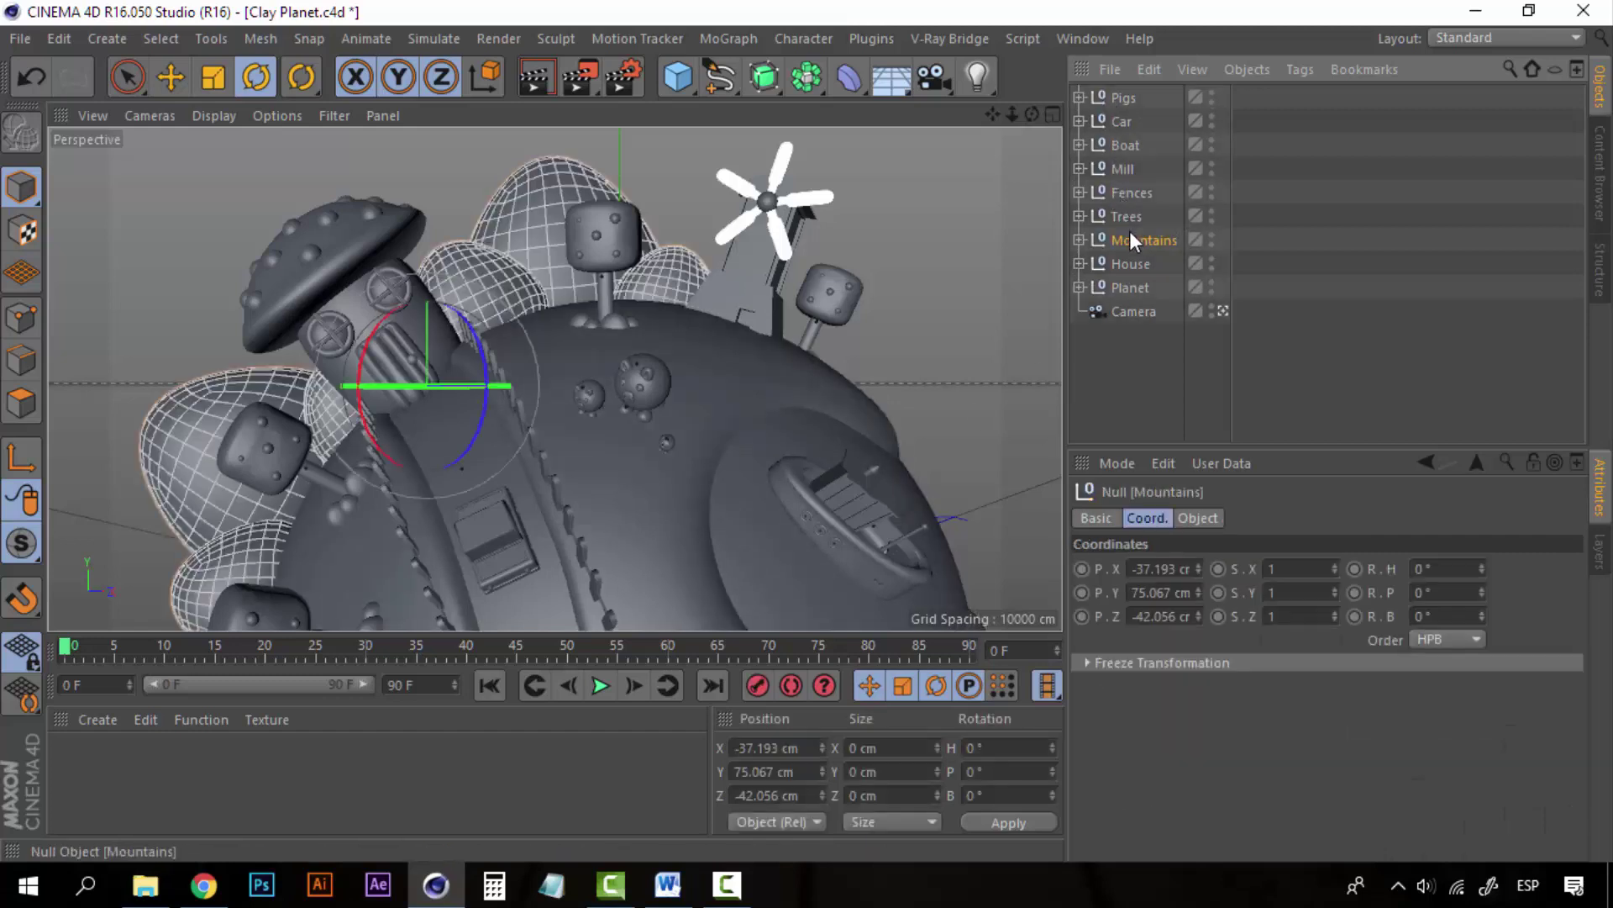
pyautogui.click(1080, 240)
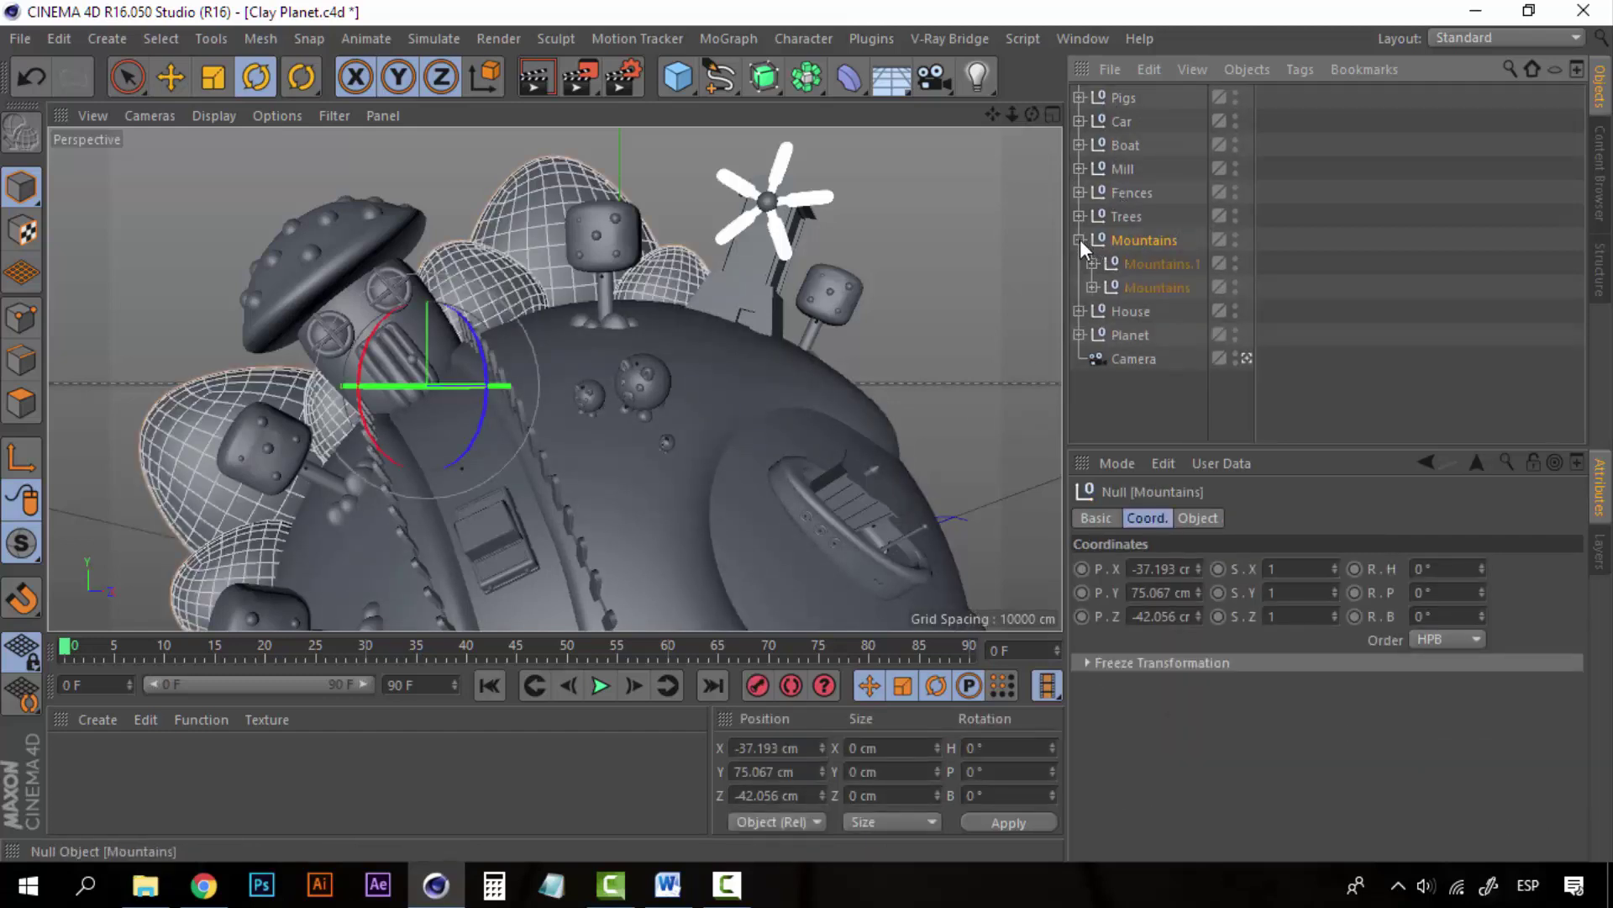
pyautogui.click(1146, 263)
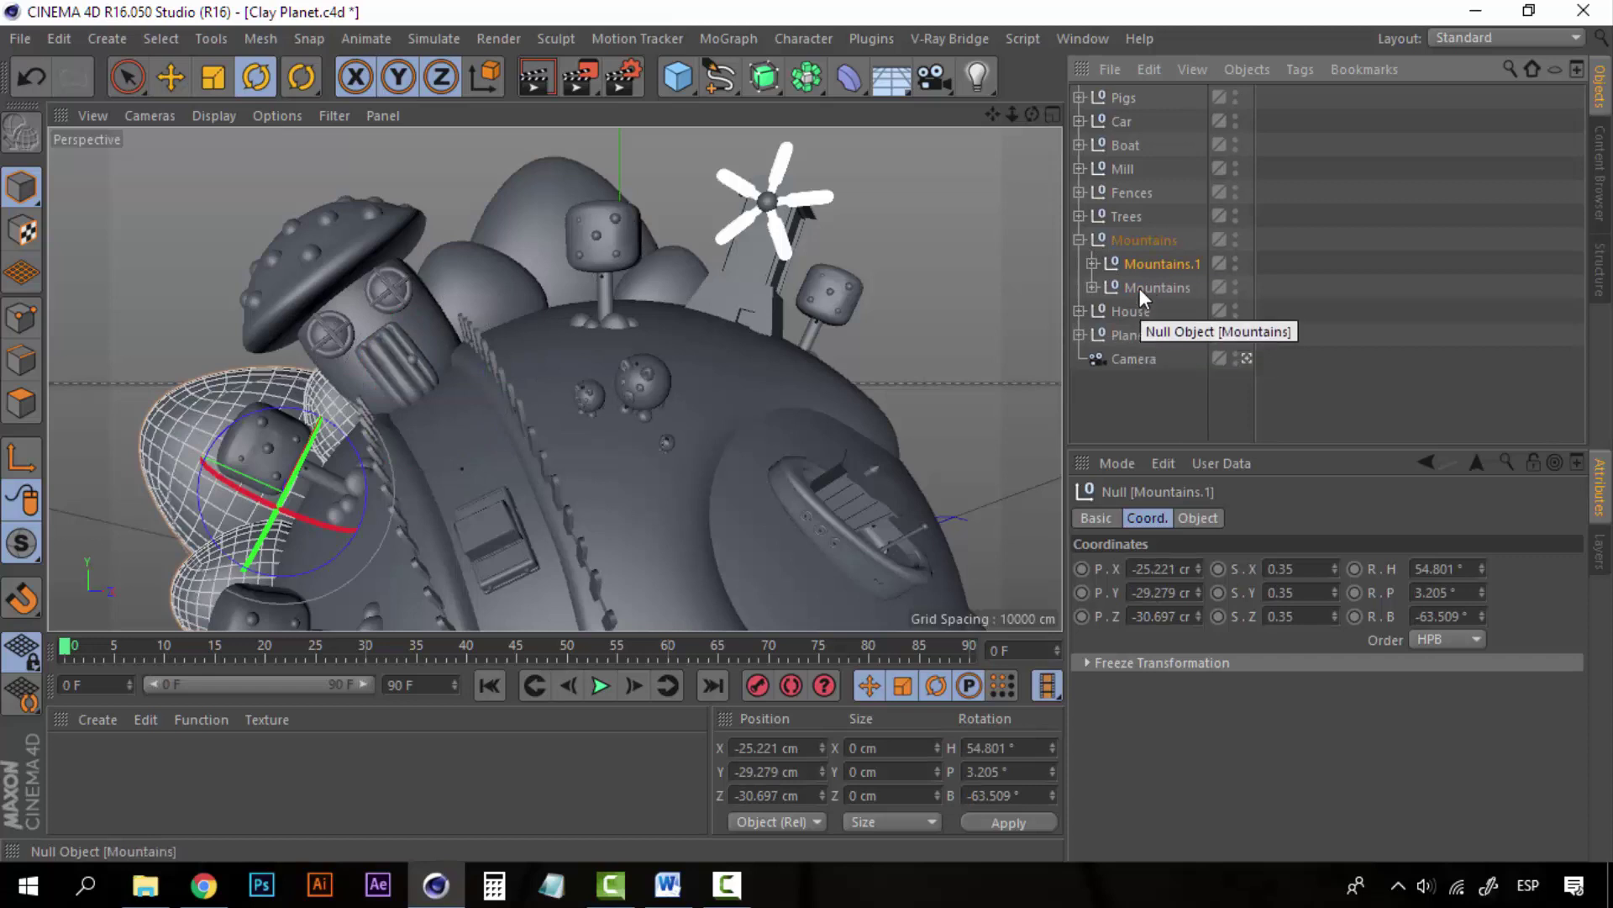
pyautogui.click(1139, 286)
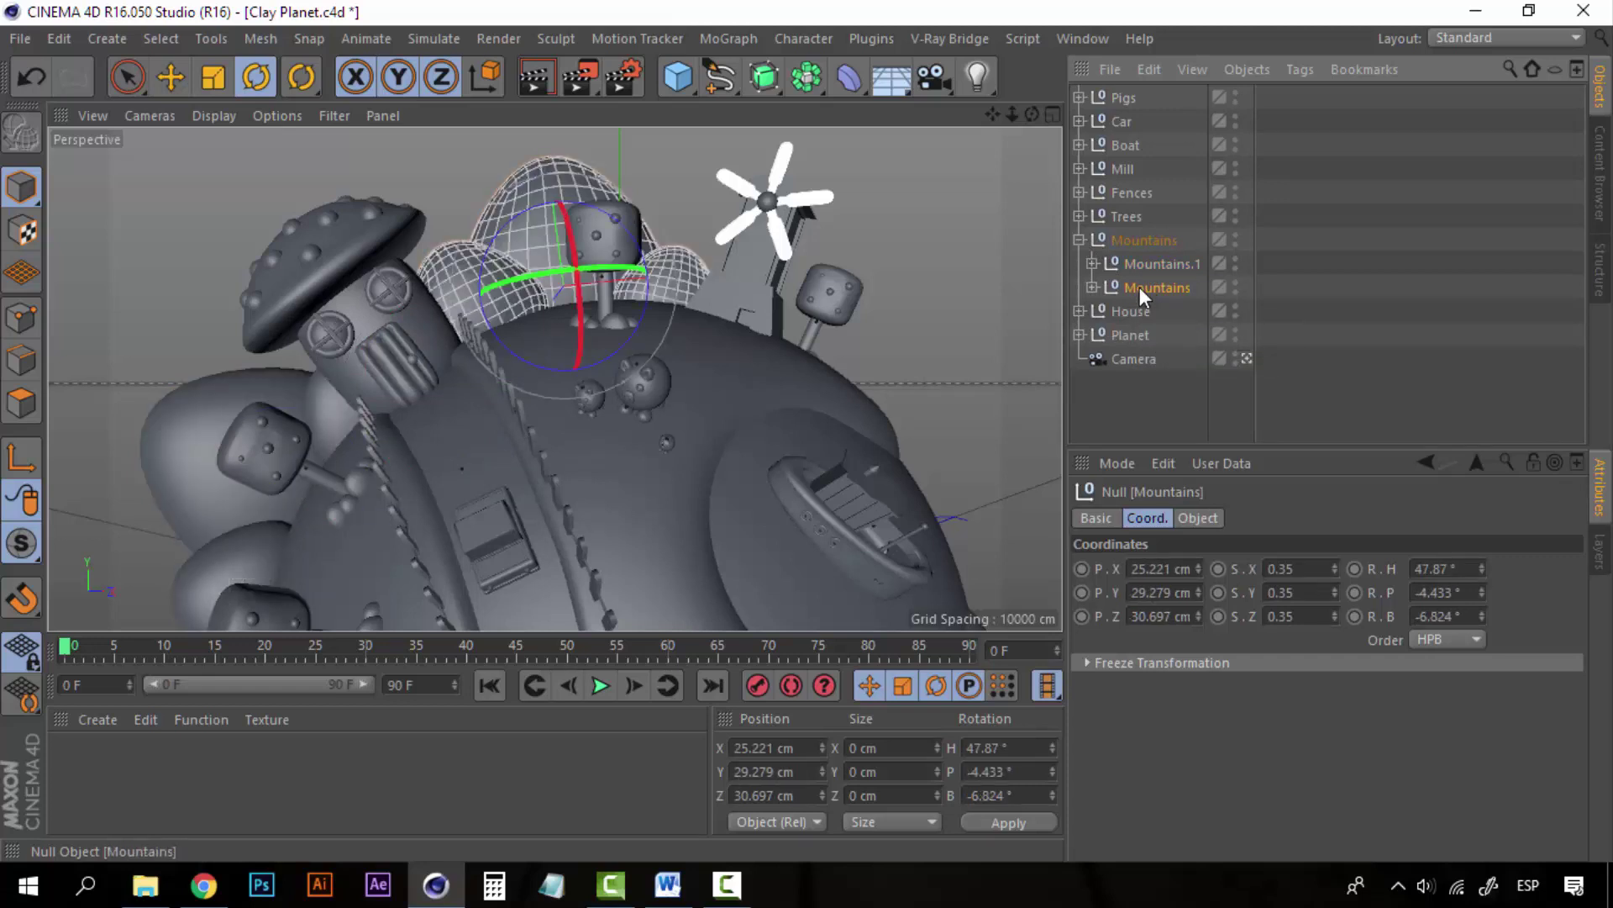
pyautogui.hotkey('ctrl', 'c')
pyautogui.hotkey('ctrl', 'v')
pyautogui.click(1079, 263)
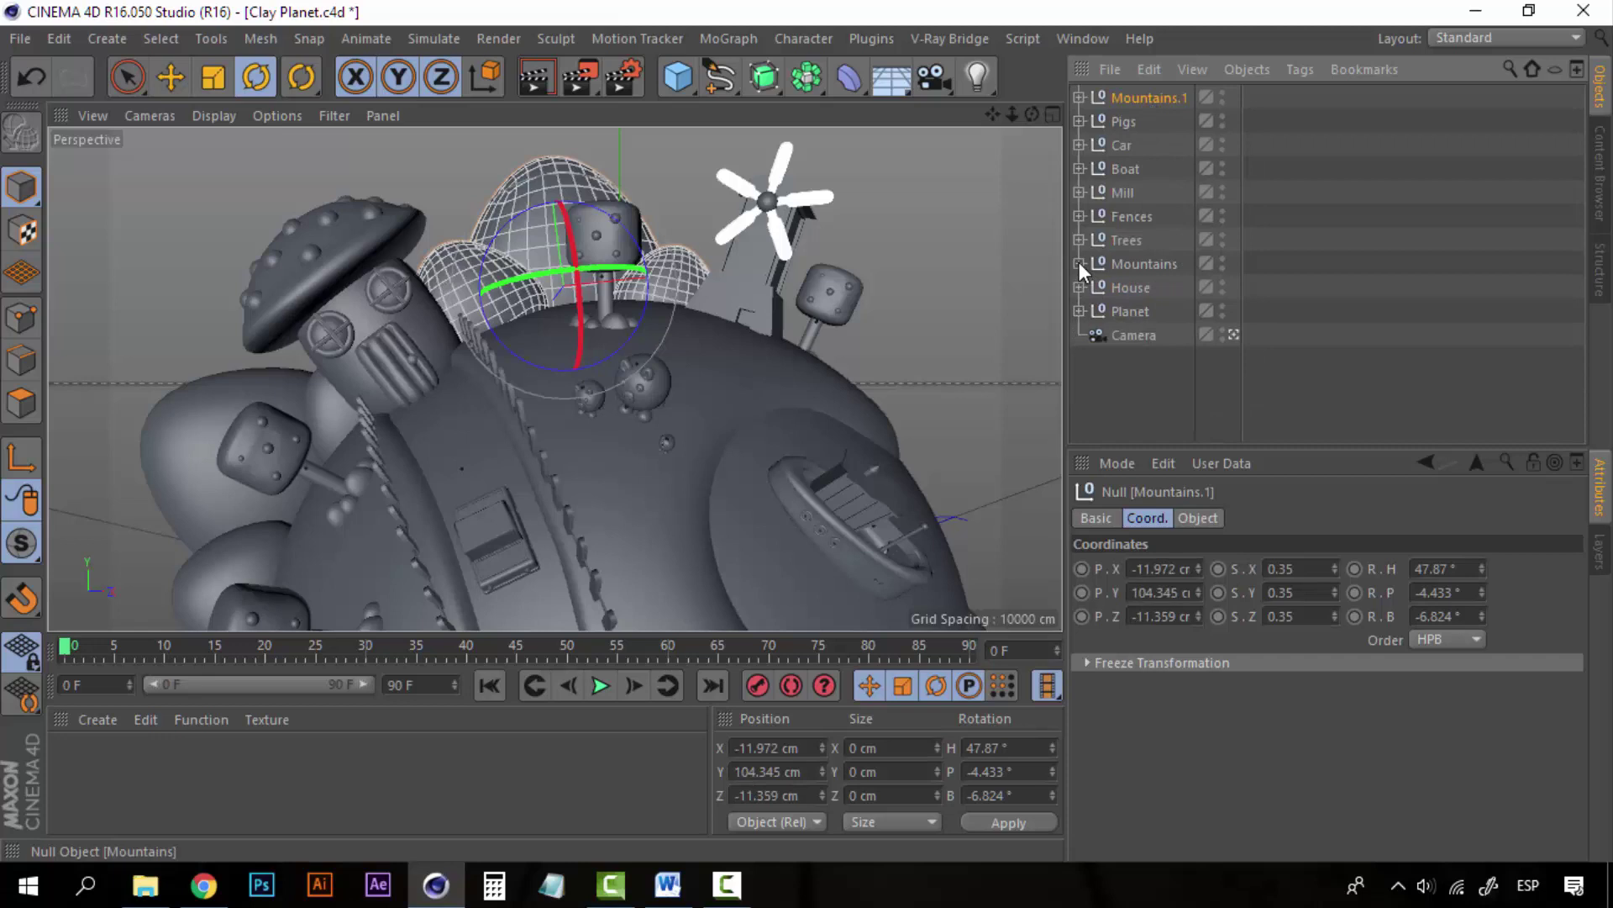
pyautogui.press('e')
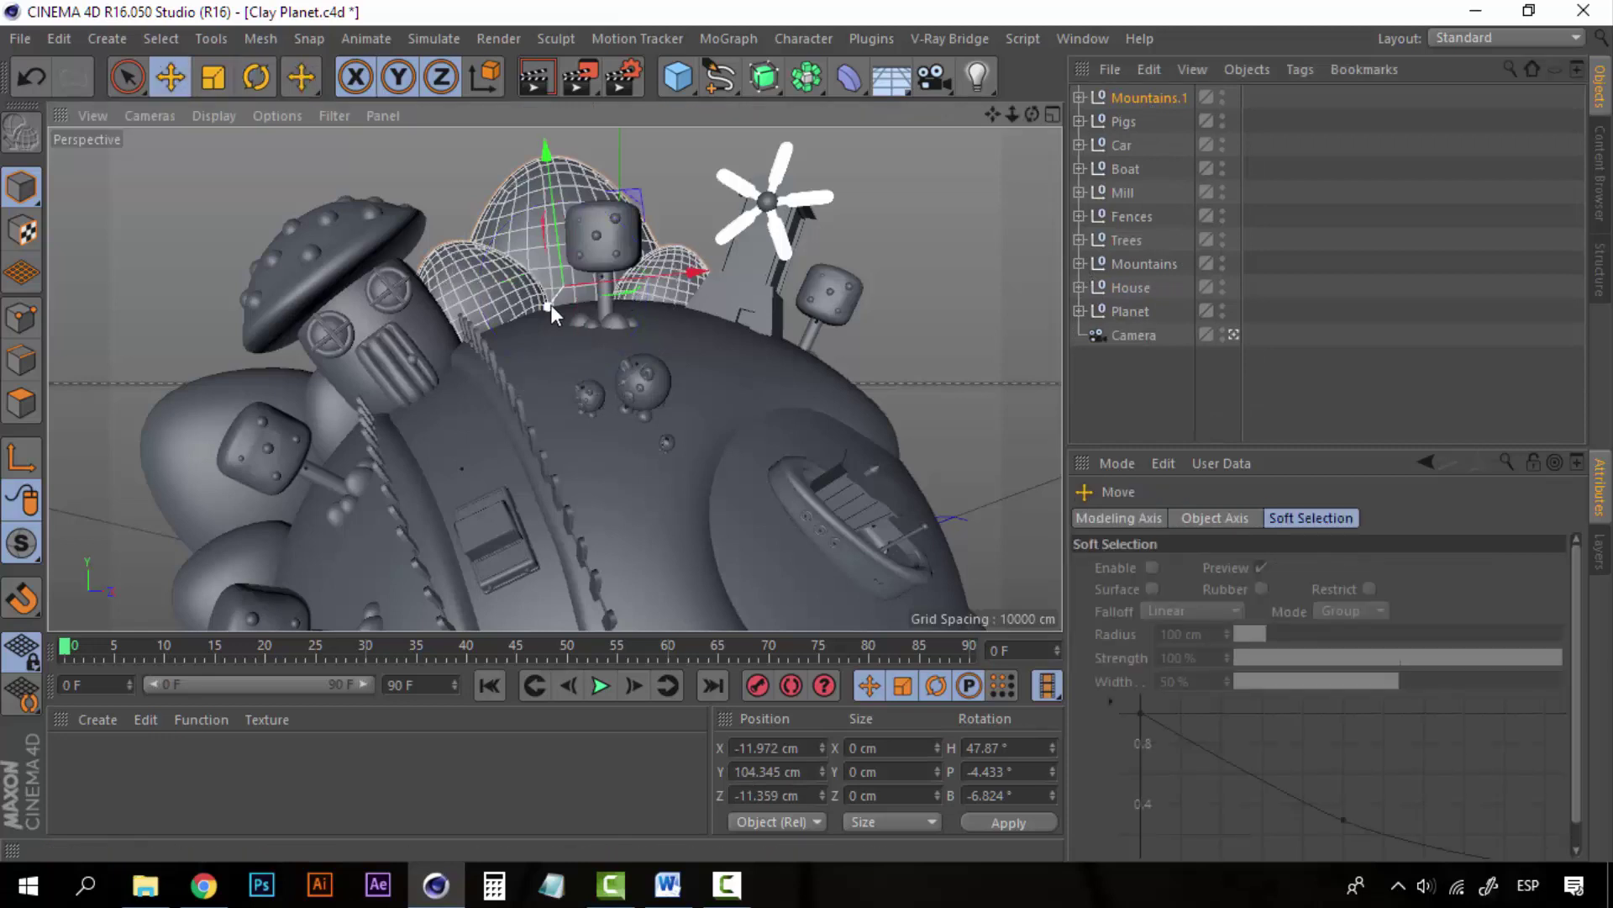
pyautogui.moveTo(551, 304); pyautogui.dragTo(650, 341)
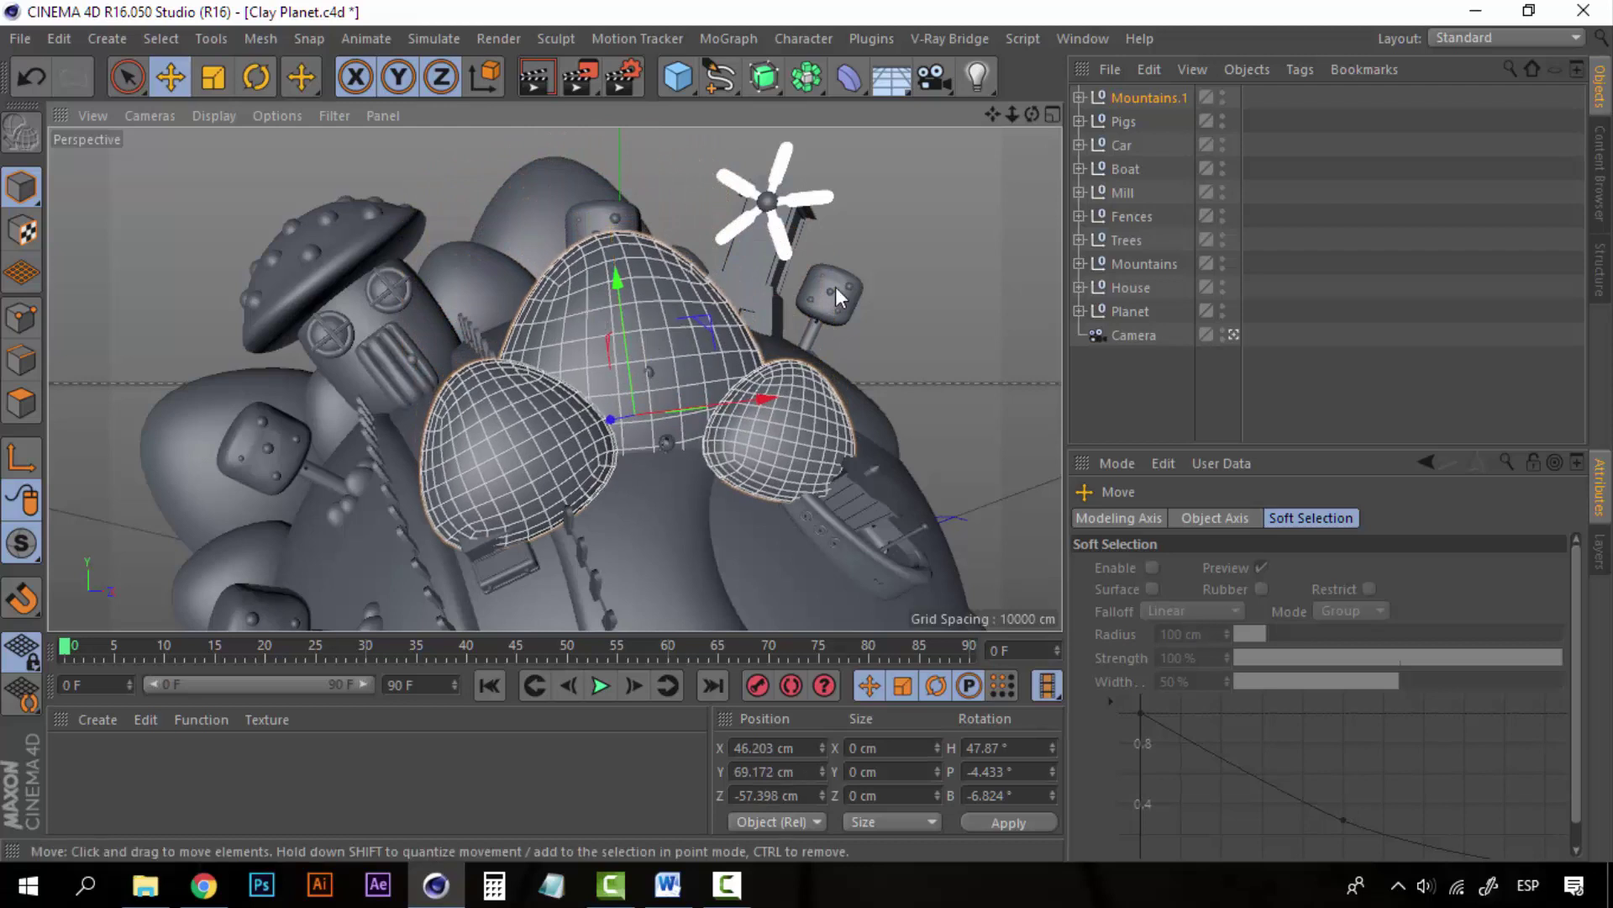
# Step: Set Mountains.1's scale to 0.08 on X, Y and Z after first trying 0.15
pyautogui.click(1131, 96)
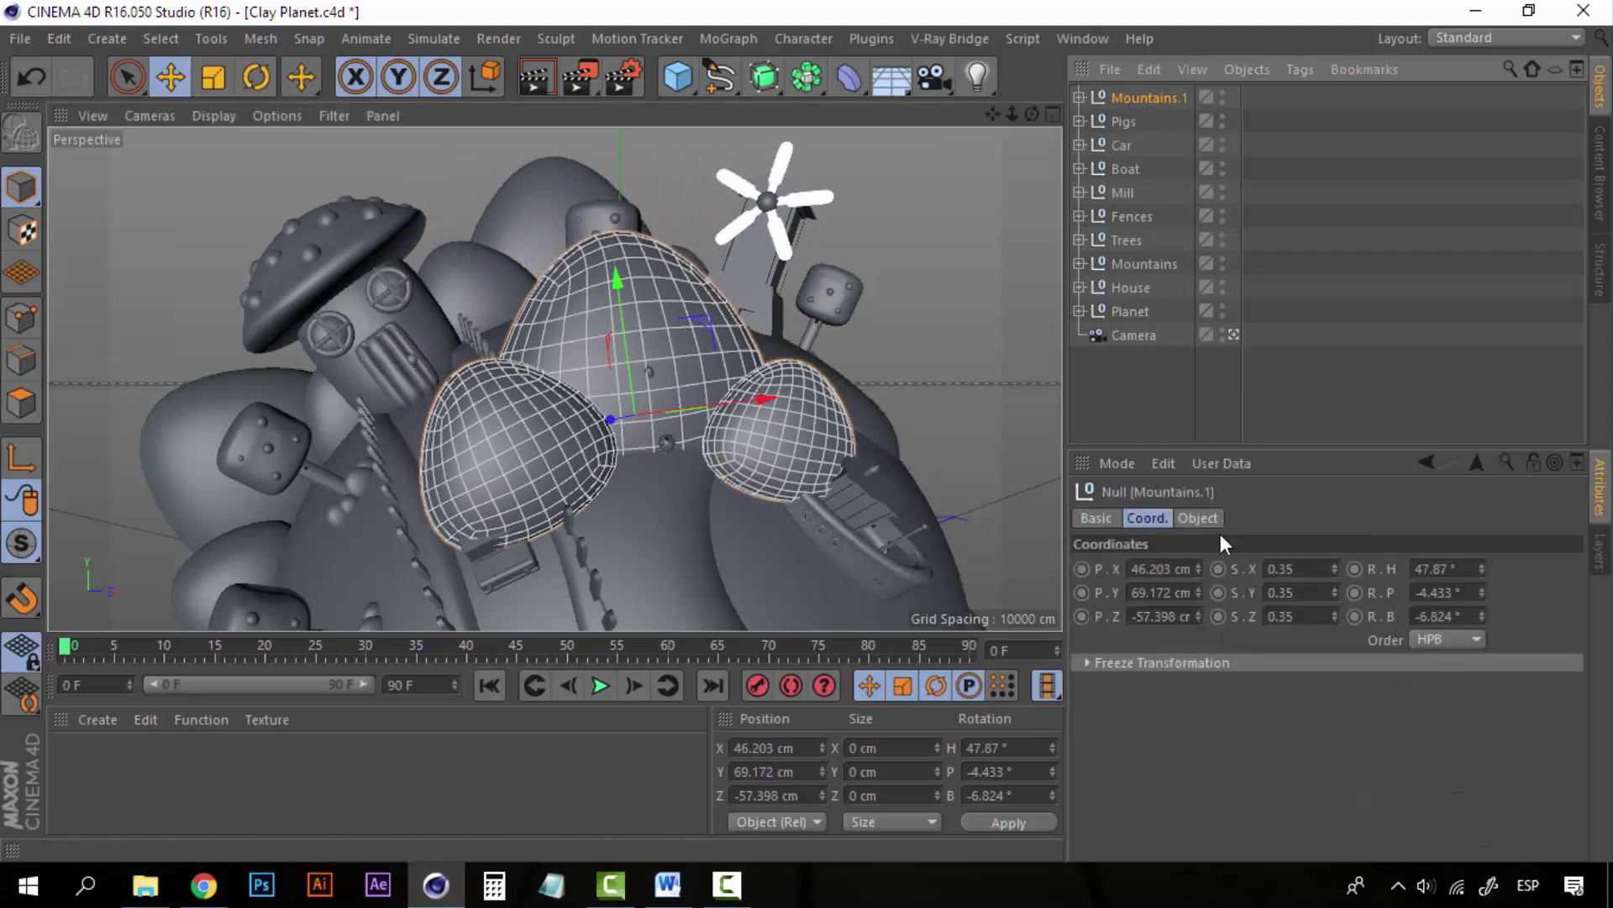
pyautogui.doubleClick(1284, 568)
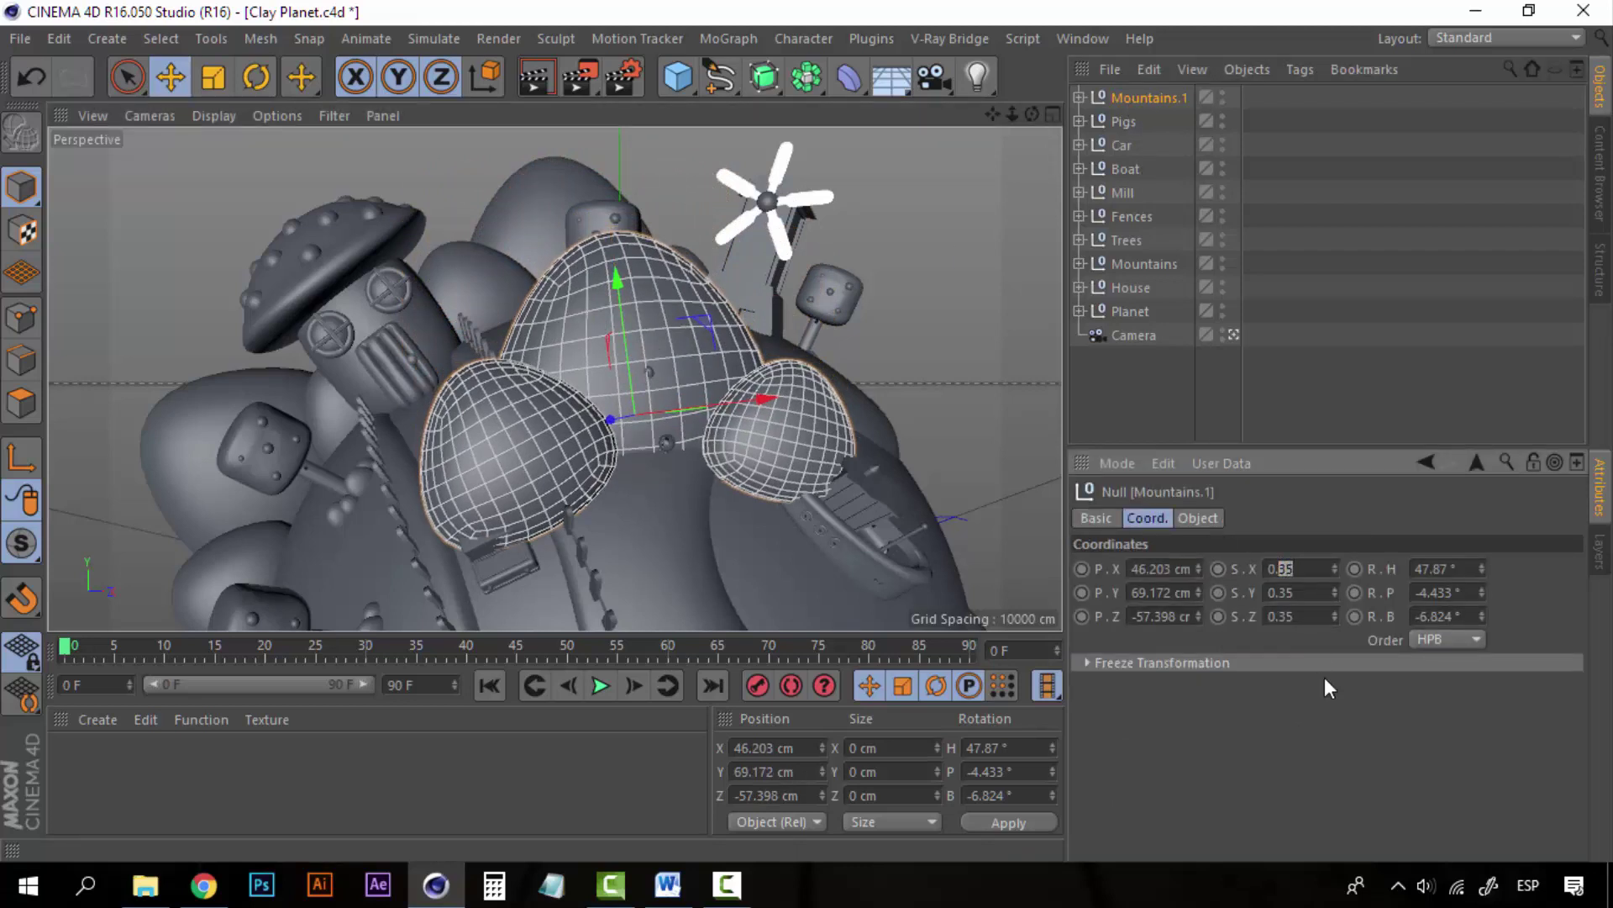
pyautogui.write('15')
pyautogui.moveTo(1315, 568); pyautogui.dragTo(1270, 568)
pyautogui.press('Tab')
pyautogui.hotkey('ctrl', 'v')
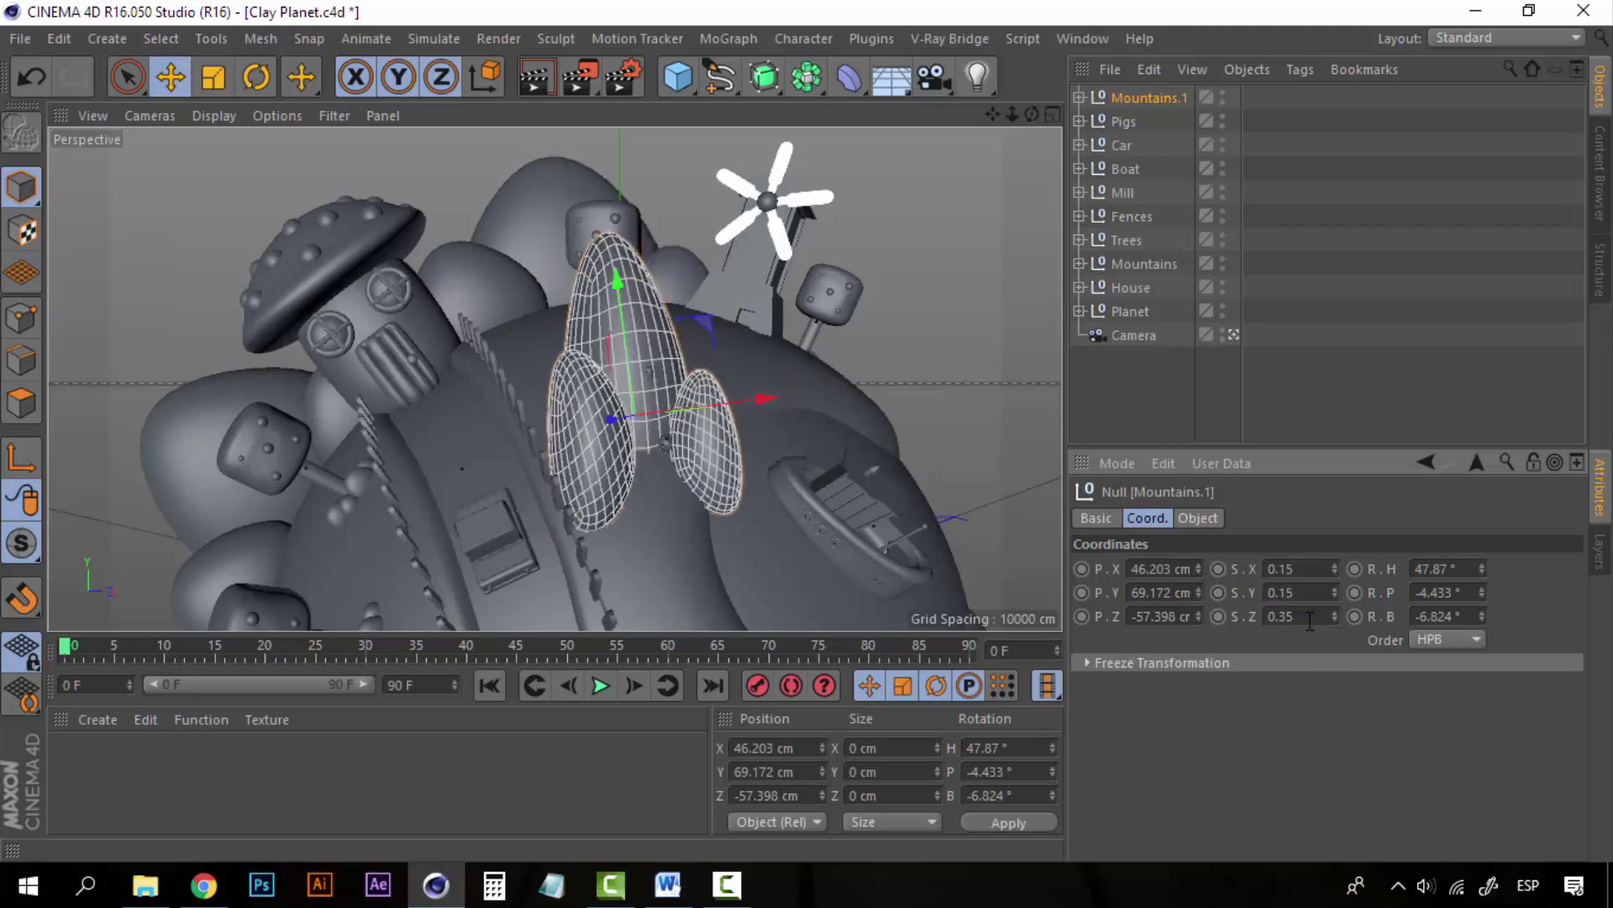
pyautogui.press('Tab')
pyautogui.press('Return')
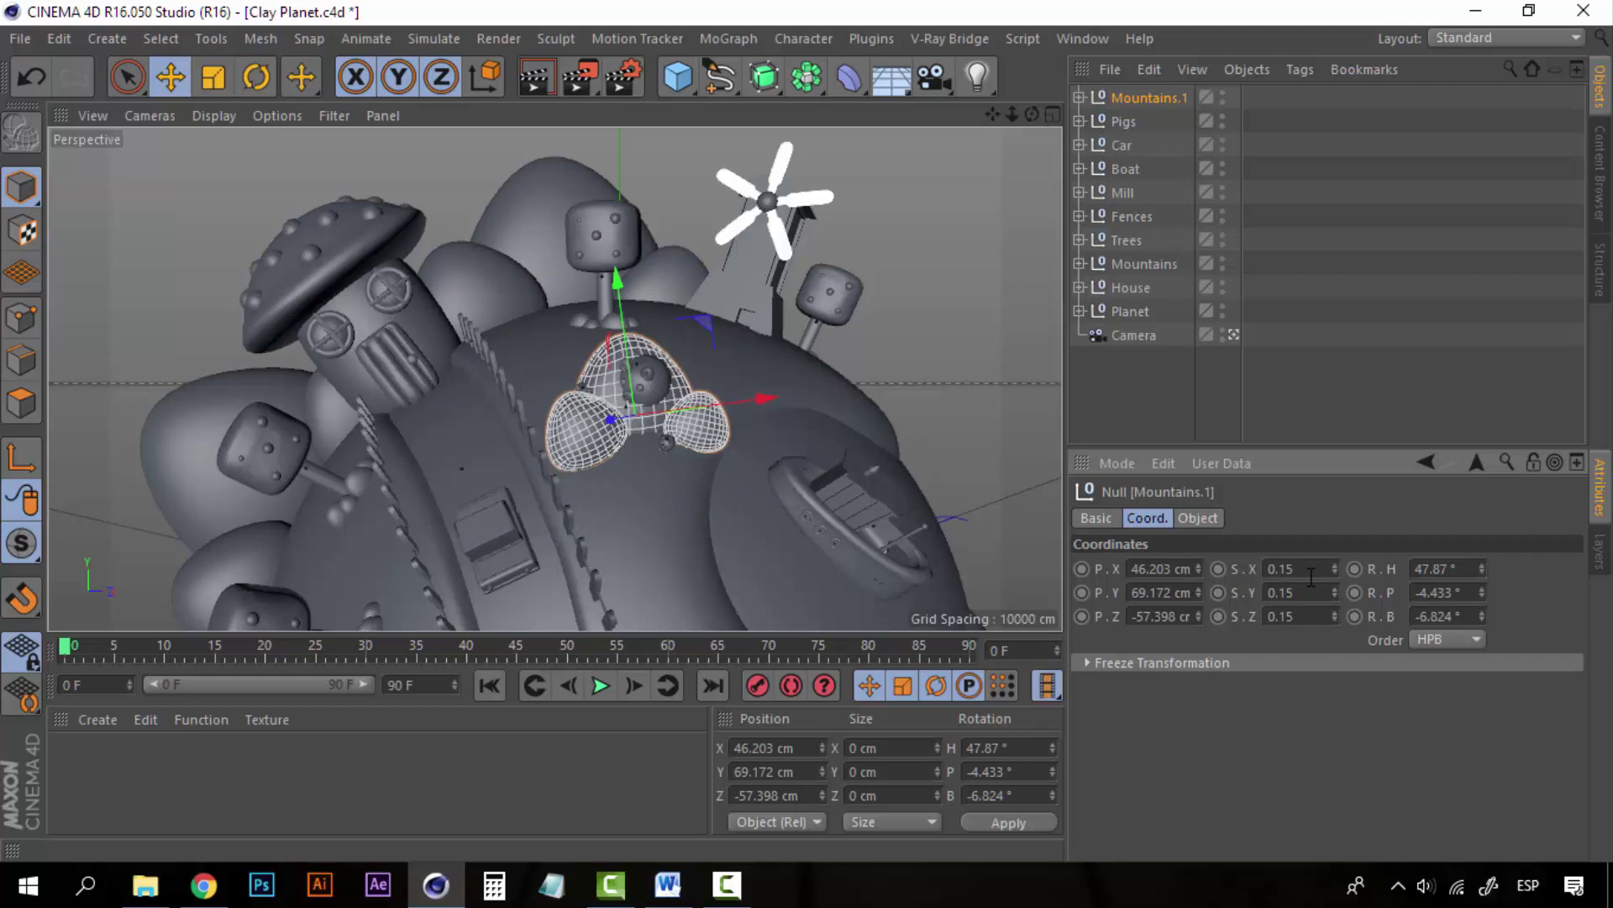
pyautogui.write('08')
pyautogui.moveTo(1313, 567); pyautogui.dragTo(1298, 618)
pyautogui.write('0.08')
pyautogui.press('Return')
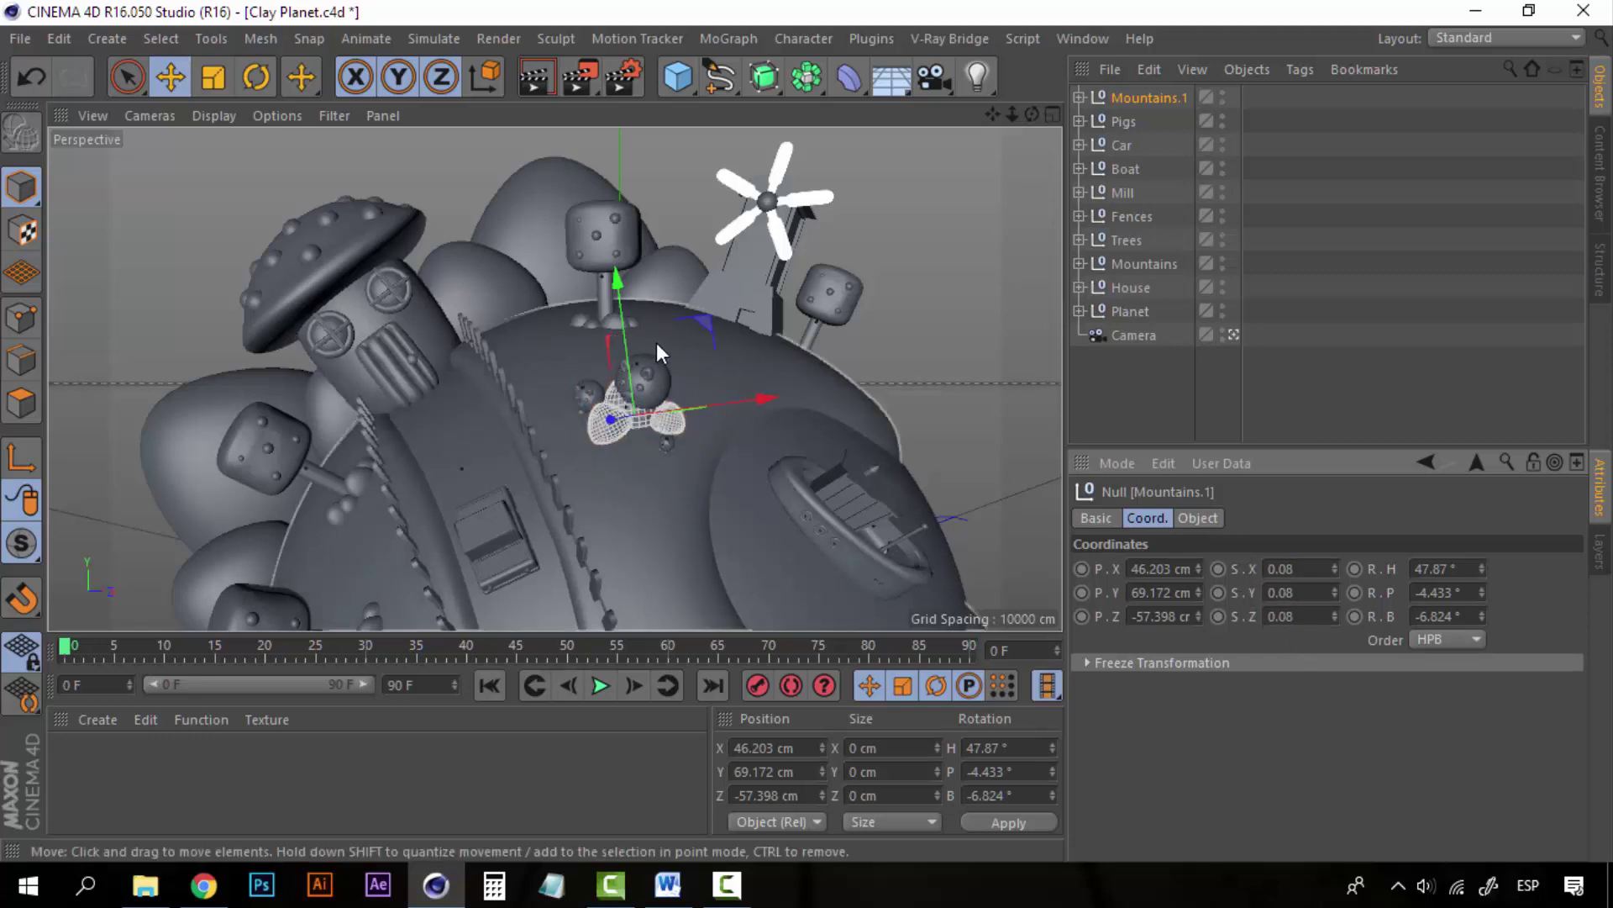
# Step: Tilt Mountains.1 and lower it onto the planet surface
pyautogui.press('r')
pyautogui.moveTo(657, 355); pyautogui.dragTo(682, 504)
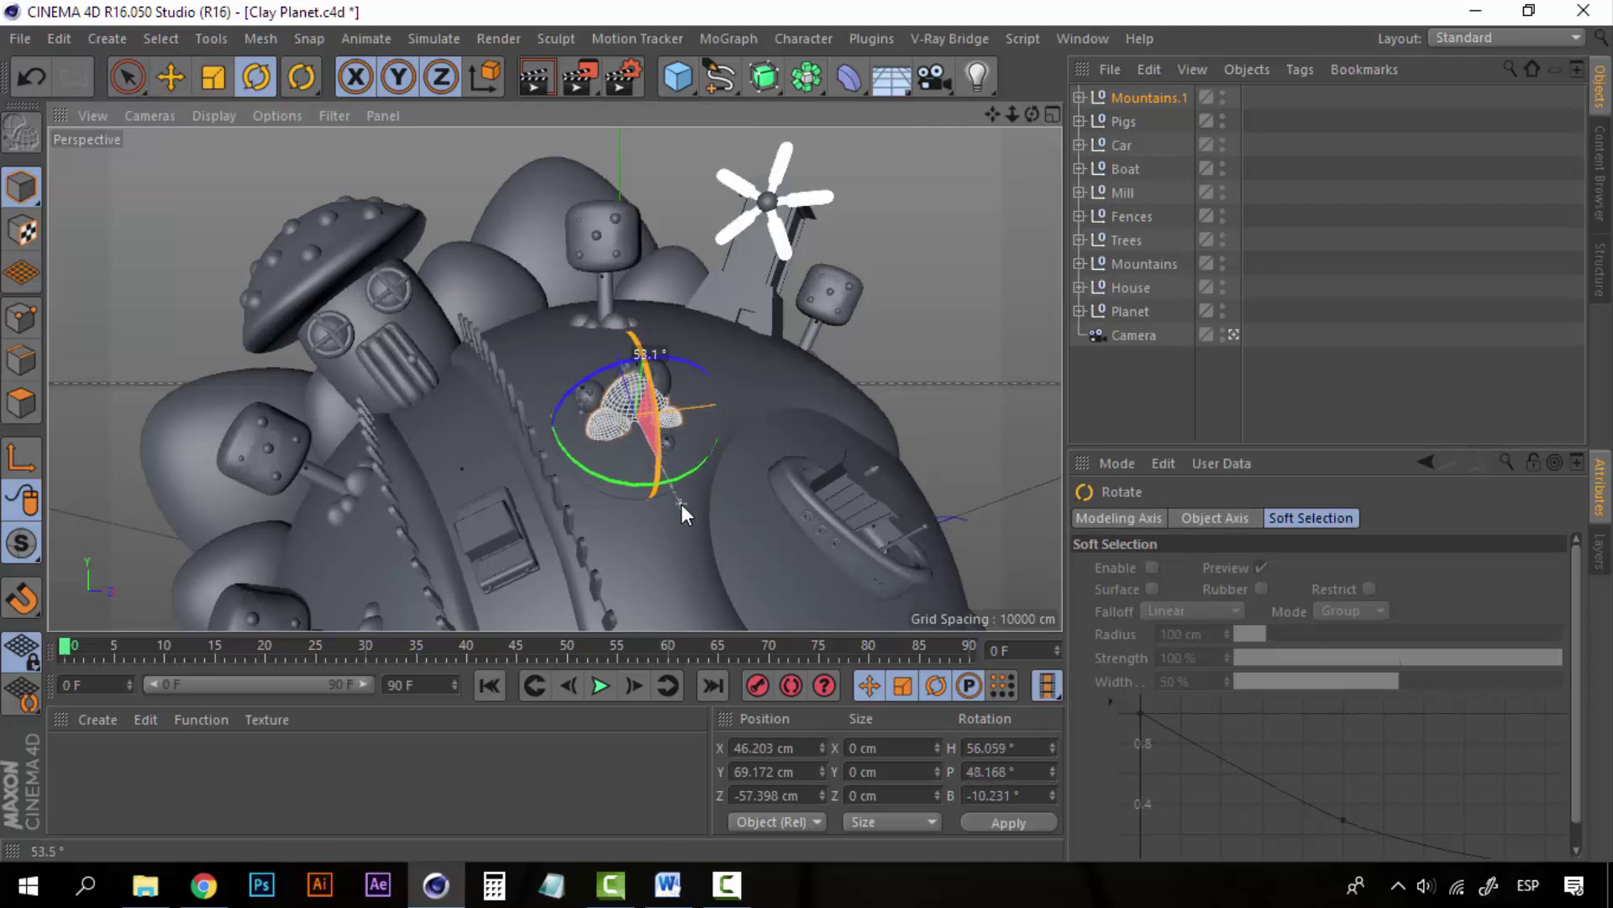
pyautogui.press('e')
pyautogui.moveTo(610, 330); pyautogui.dragTo(679, 445)
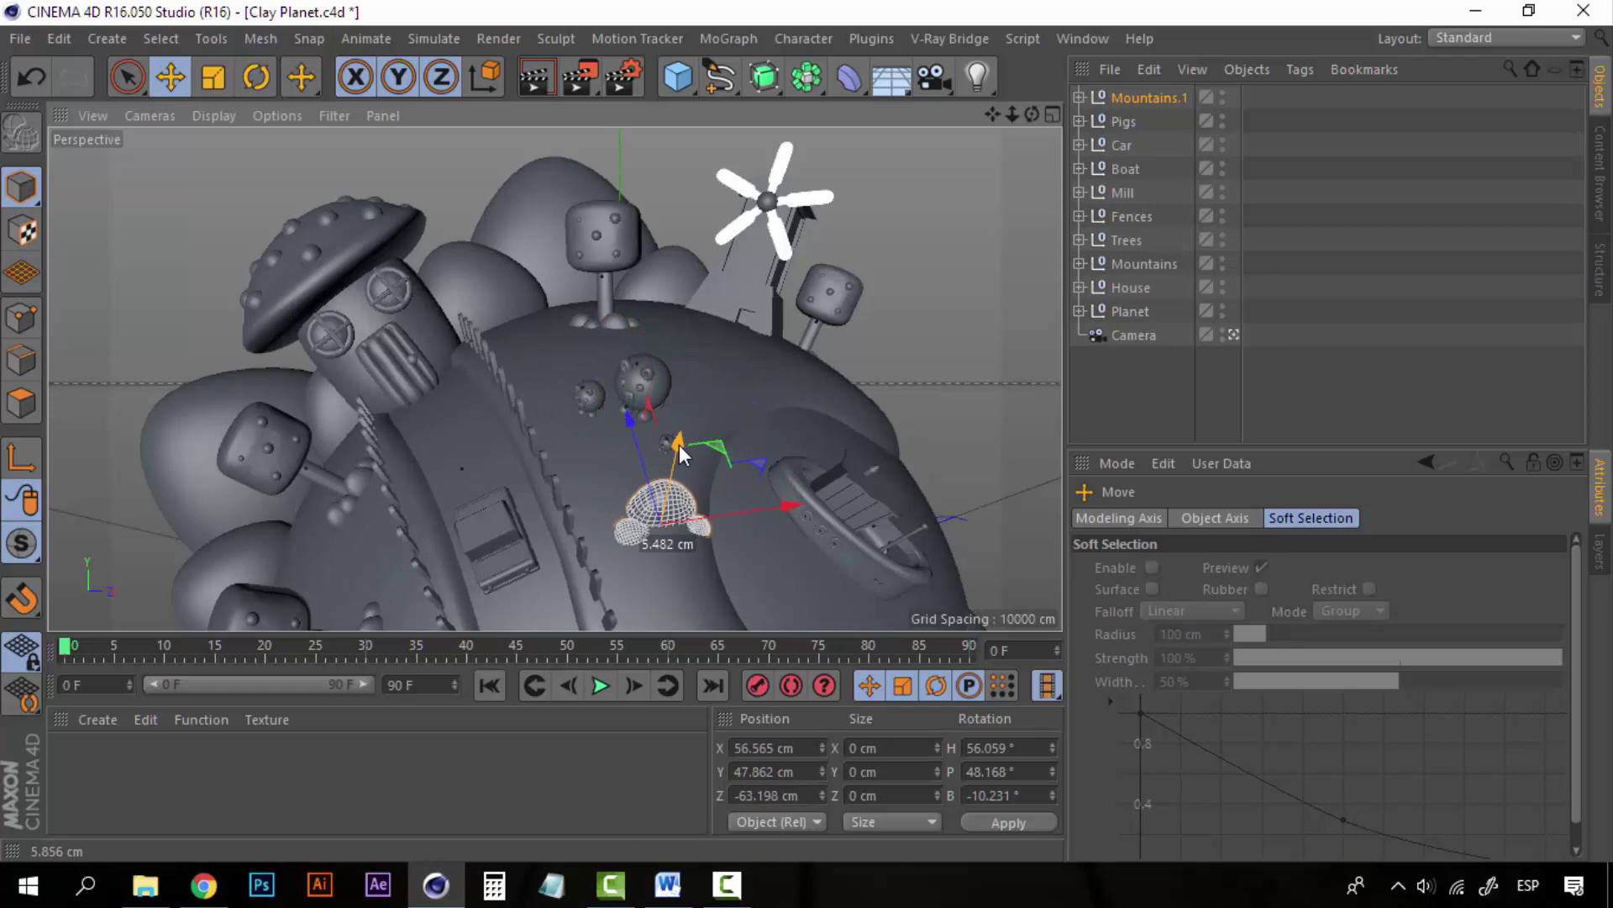
pyautogui.moveTo(783, 503); pyautogui.dragTo(773, 511)
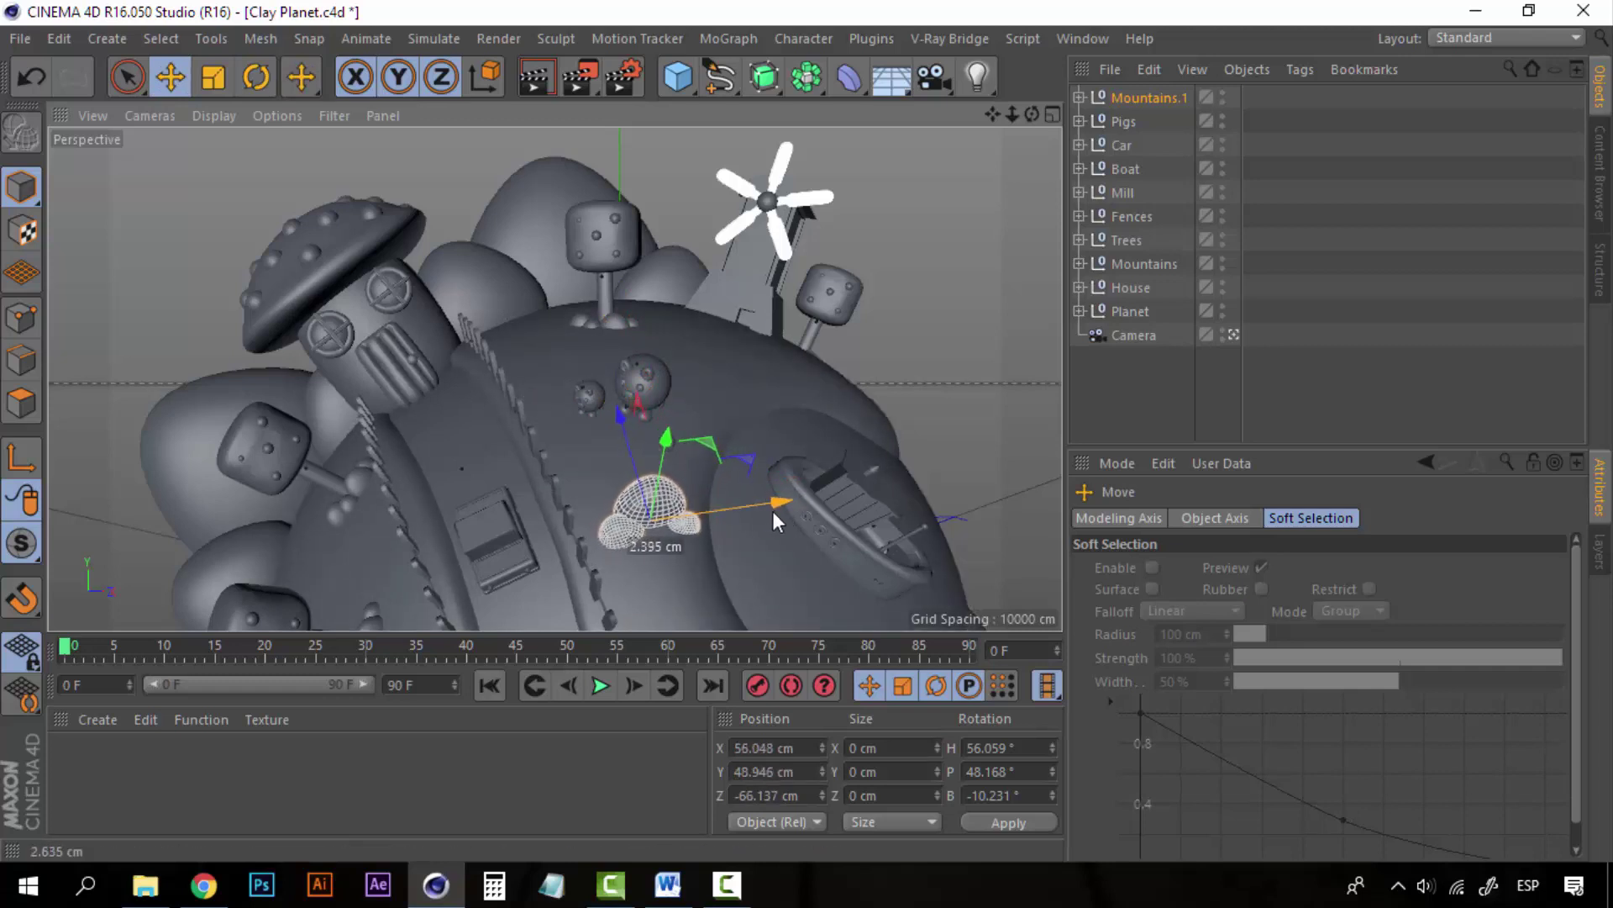
pyautogui.moveTo(617, 417); pyautogui.dragTo(663, 408)
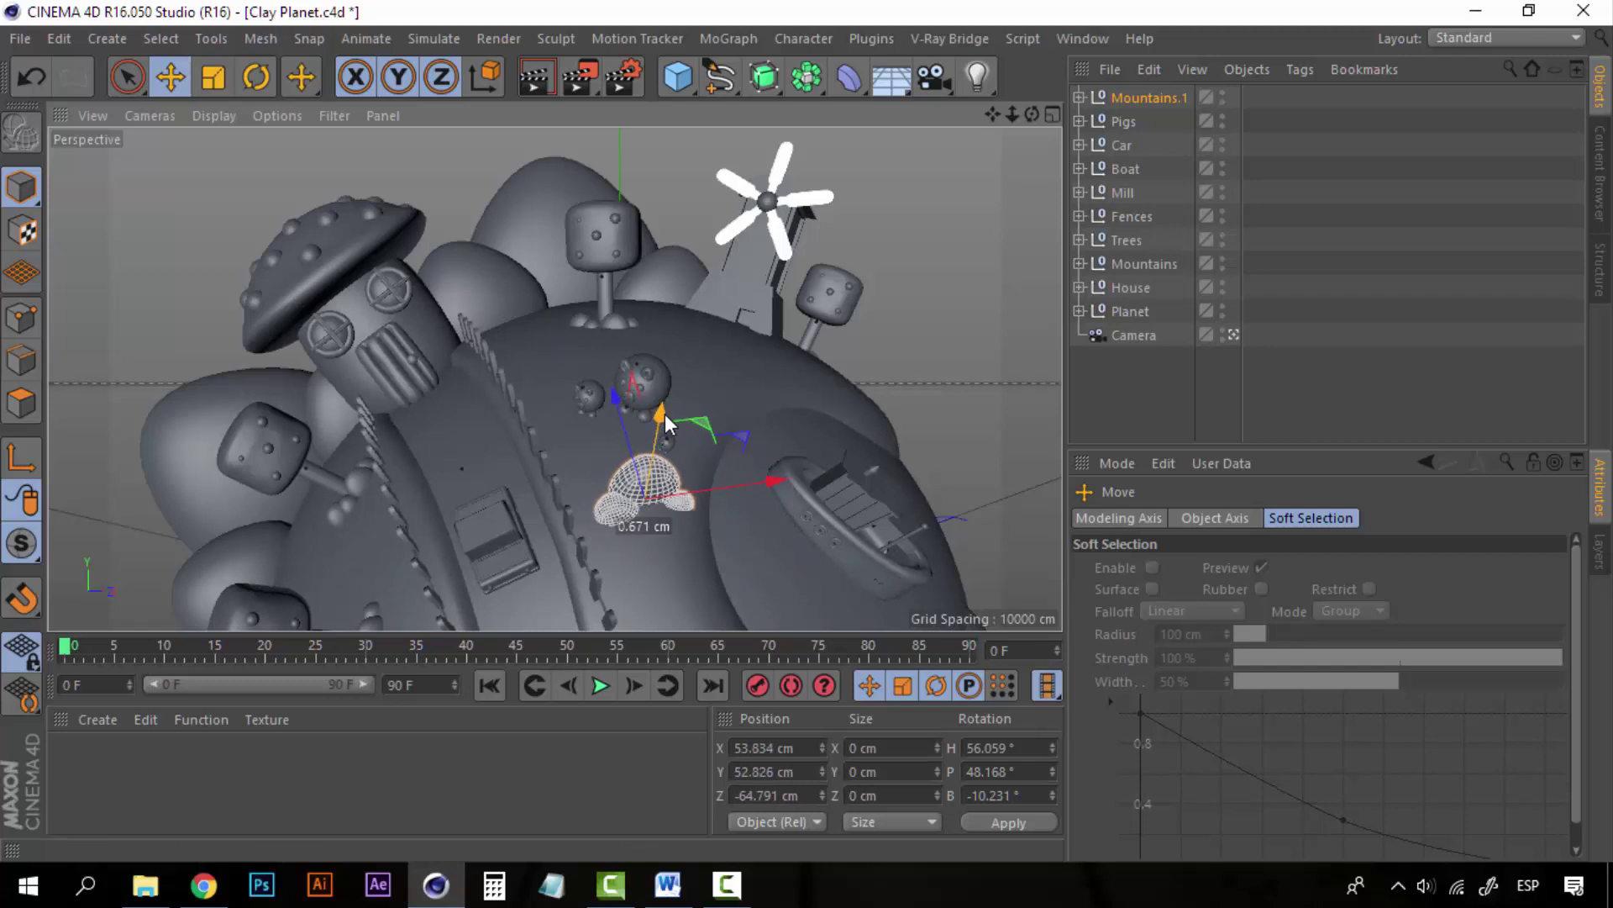
# Step: Shrink Mountains.1 to 0.06 scale on all axes and nudge it onto the surface
pyautogui.click(1134, 98)
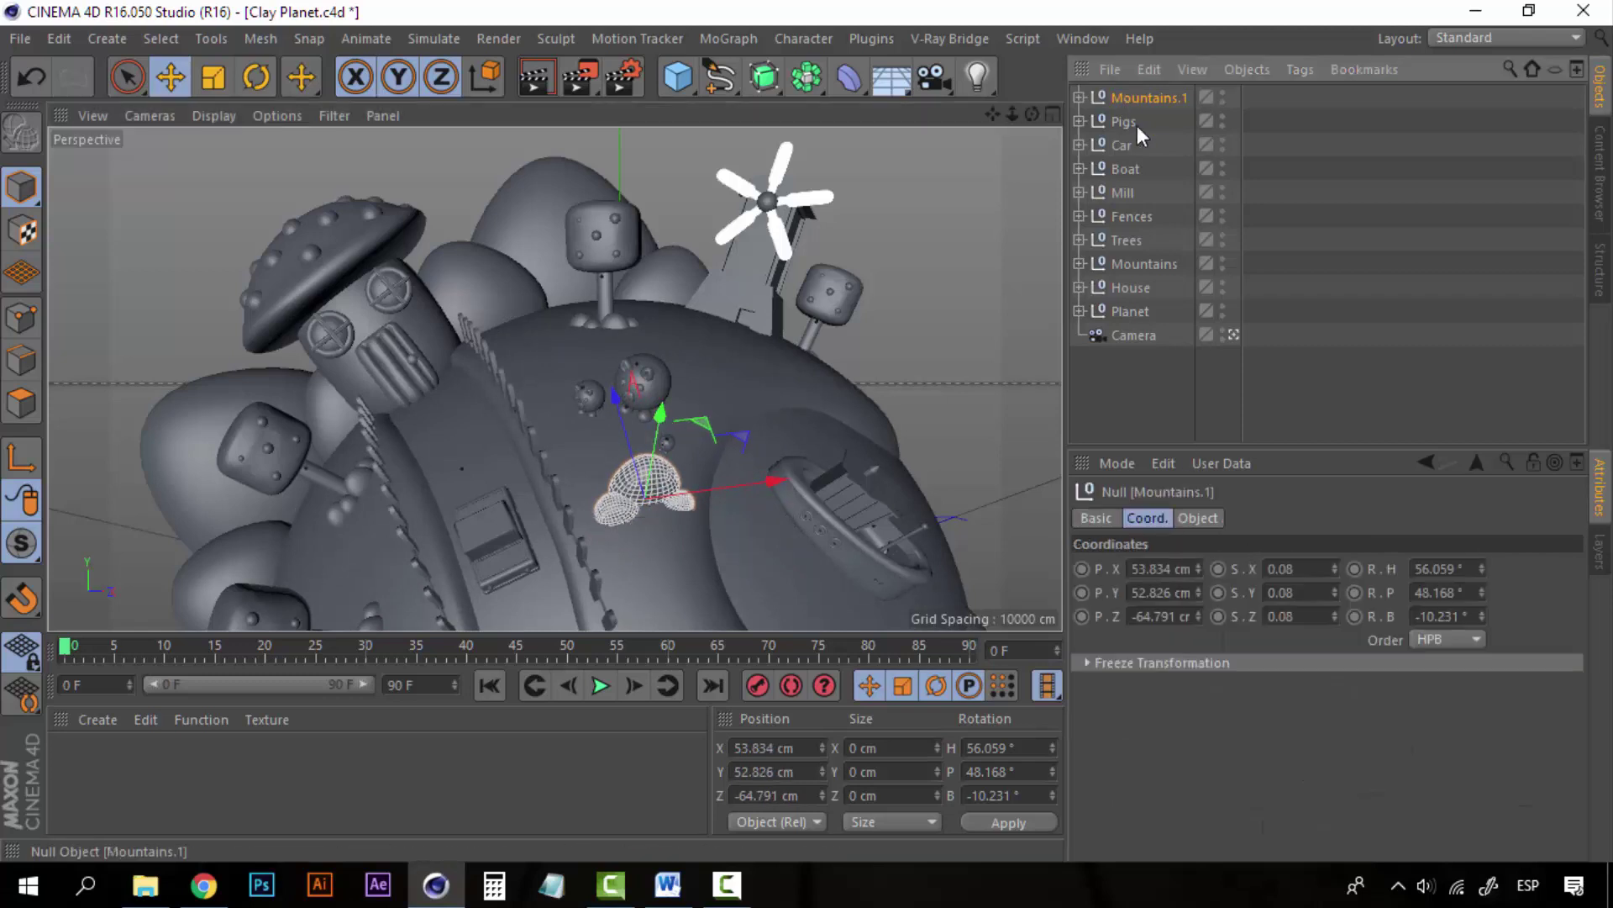
pyautogui.click(1287, 569)
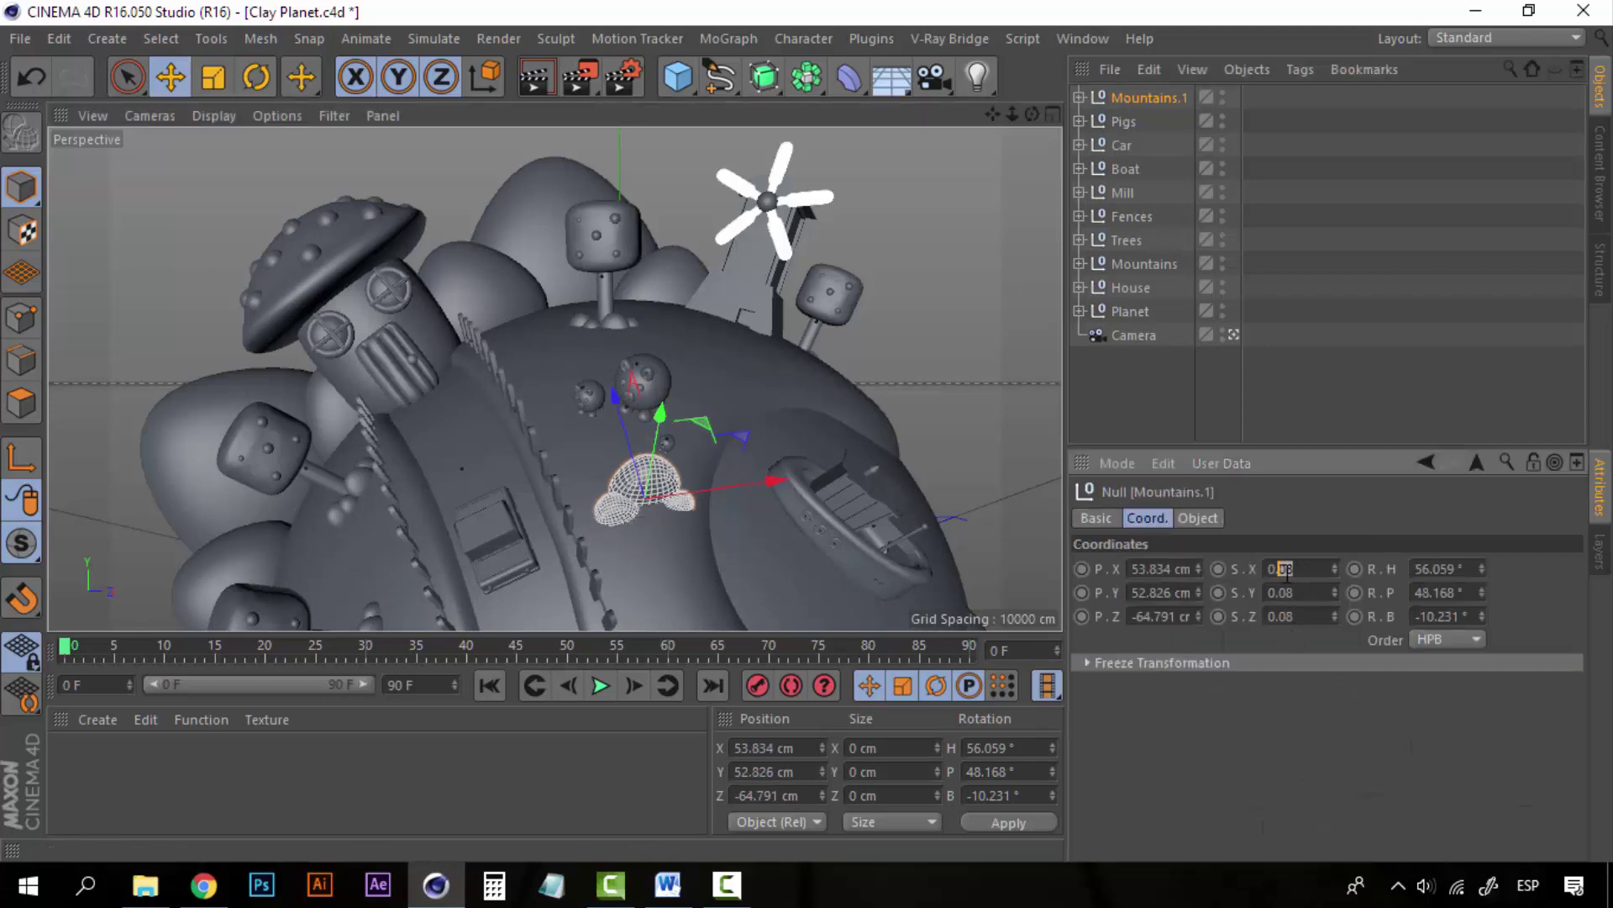
pyautogui.click(1291, 570)
pyautogui.write('6')
pyautogui.press('Return')
pyautogui.moveTo(1296, 592); pyautogui.dragTo(1288, 616)
pyautogui.write('6')
pyautogui.press('Return')
pyautogui.write('6')
pyautogui.press('Return')
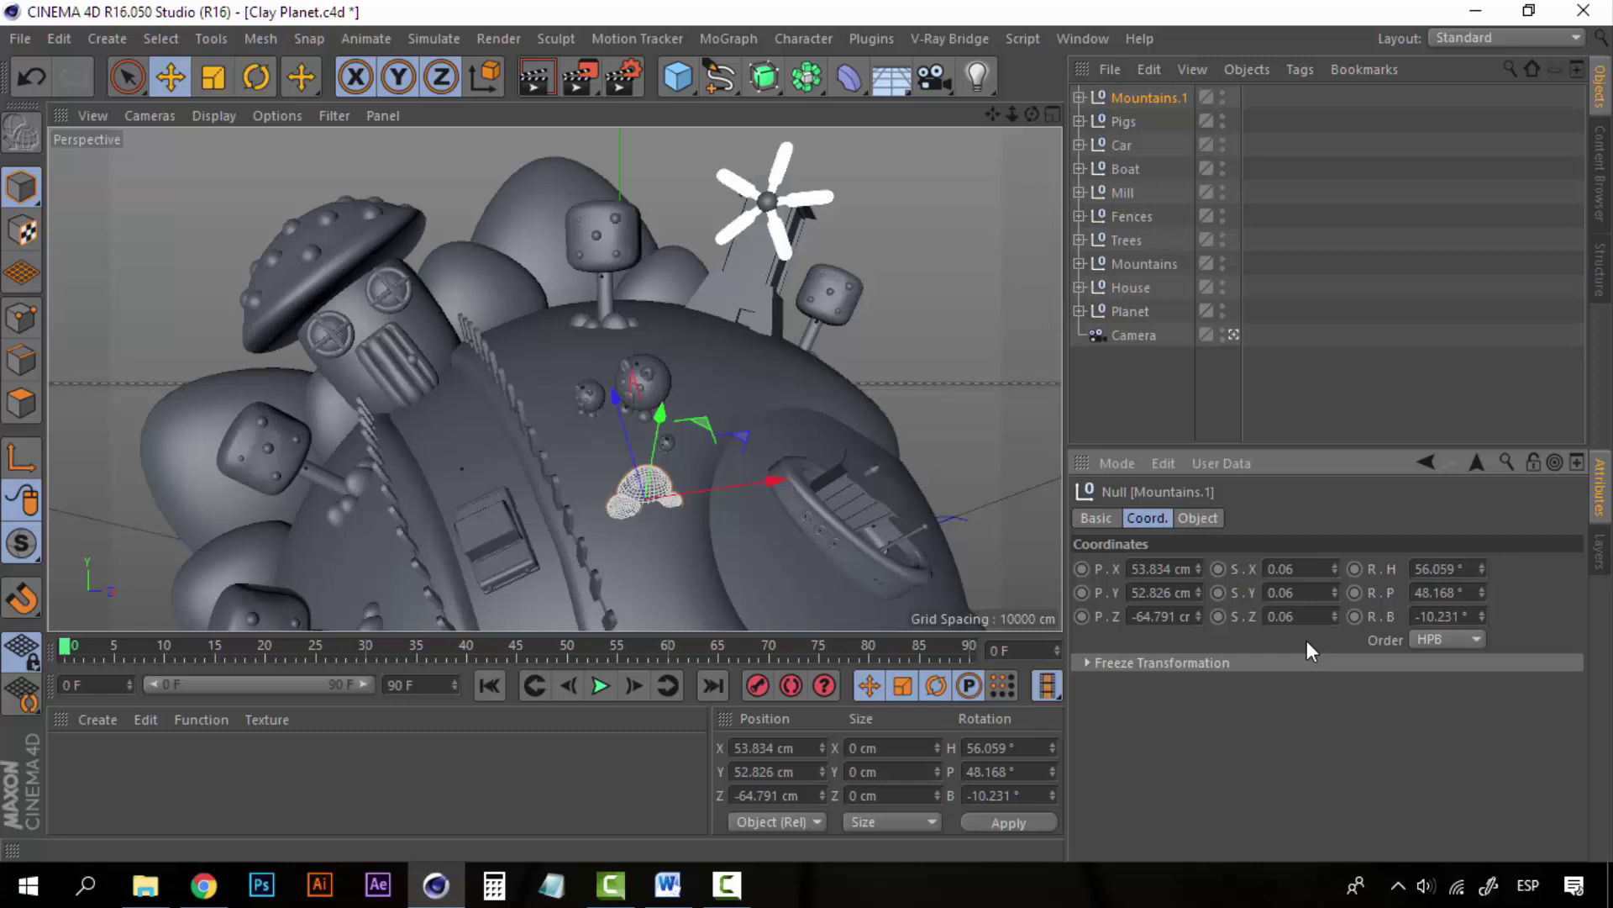
pyautogui.moveTo(616, 405); pyautogui.dragTo(615, 407)
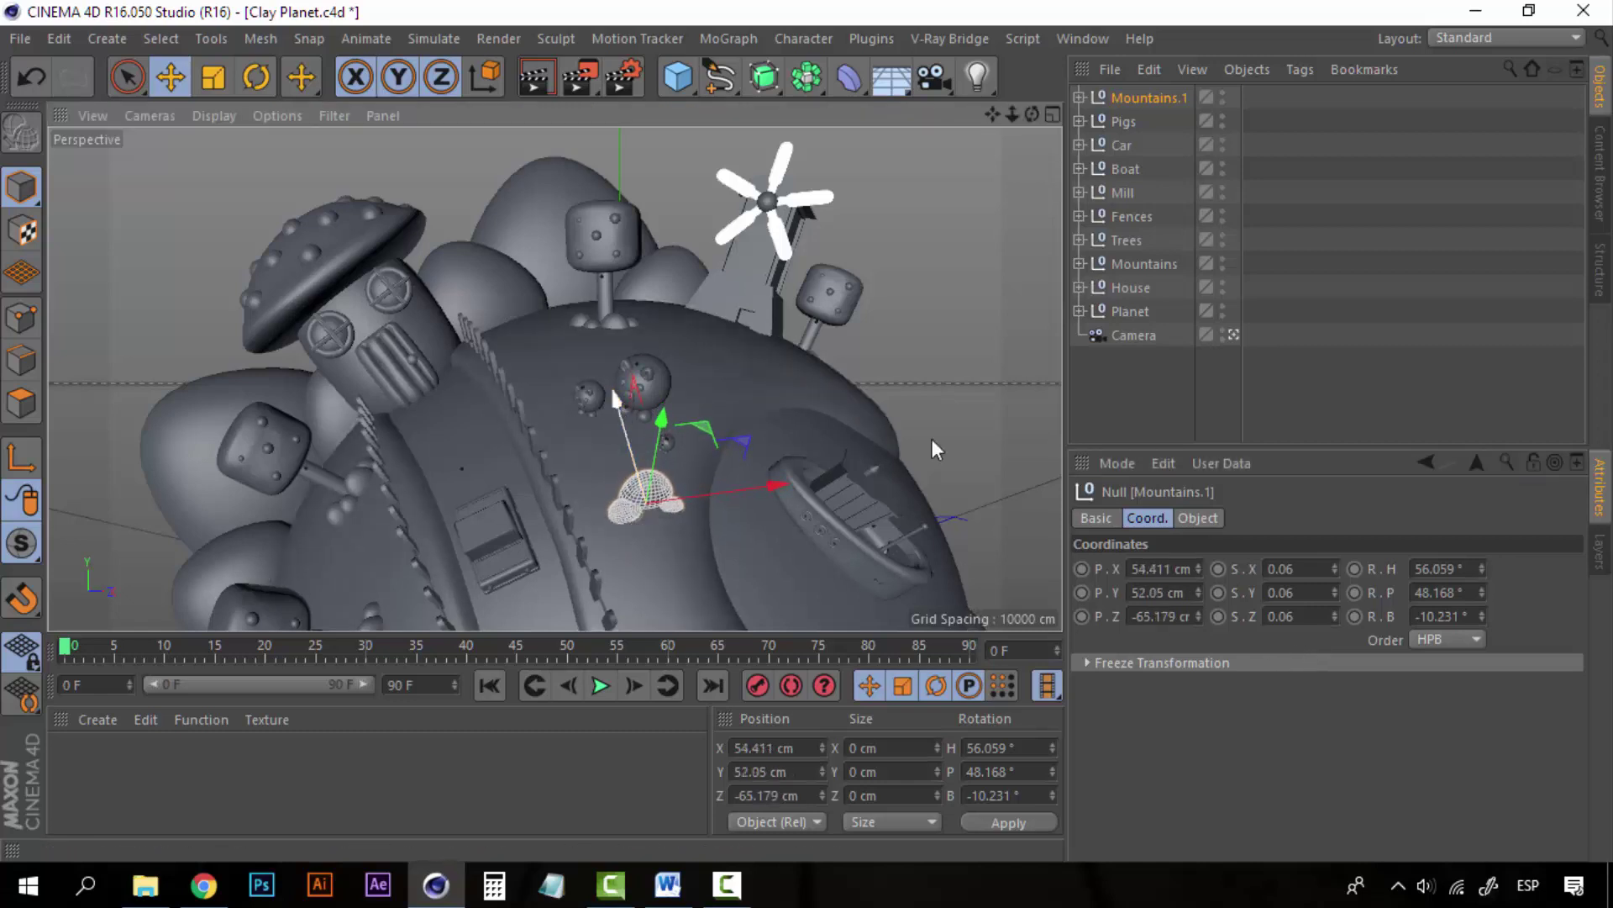
# Step: Nudge Cube.2 inside Mountains.1 slightly, then collapse and reselect the cluster
pyautogui.click(1180, 385)
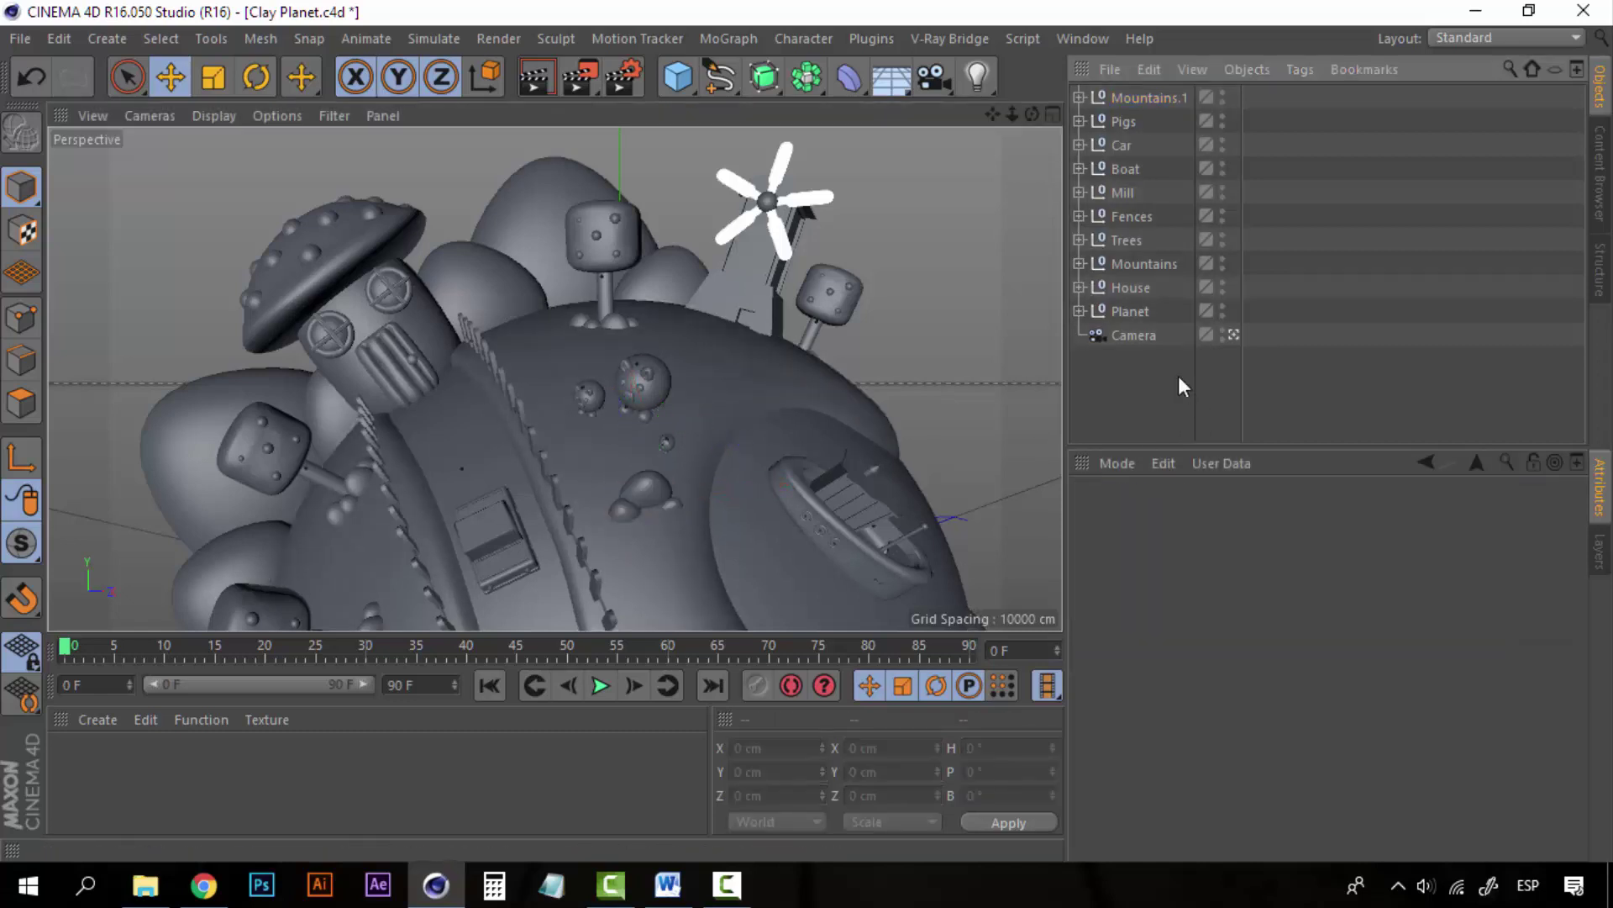
pyautogui.click(1080, 96)
pyautogui.click(1129, 122)
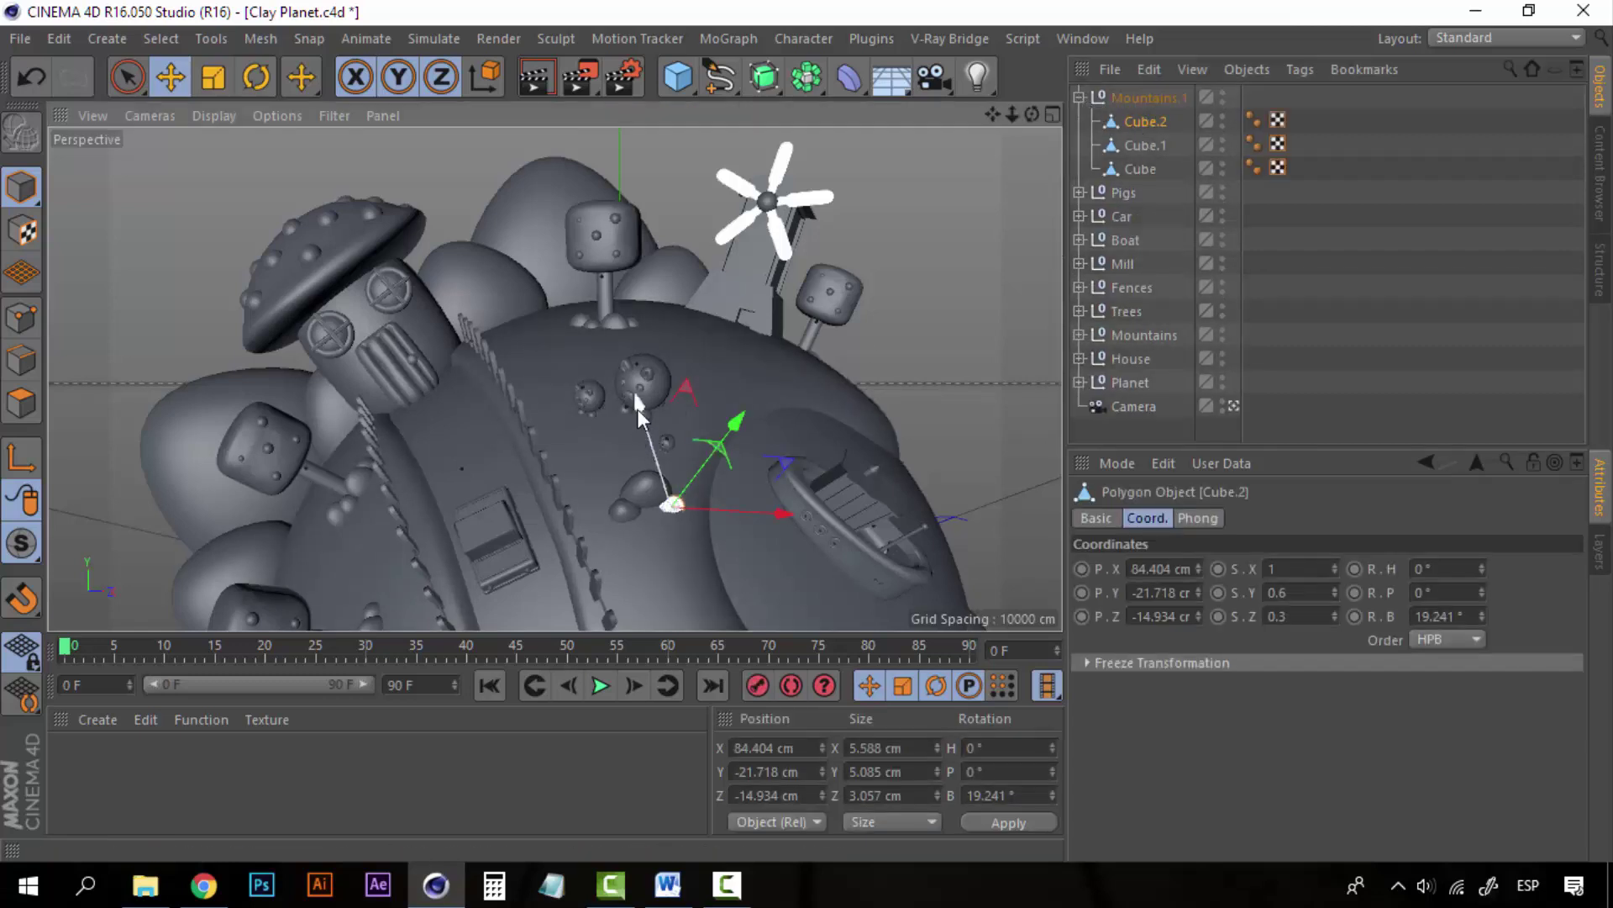
pyautogui.moveTo(637, 409); pyautogui.dragTo(638, 407)
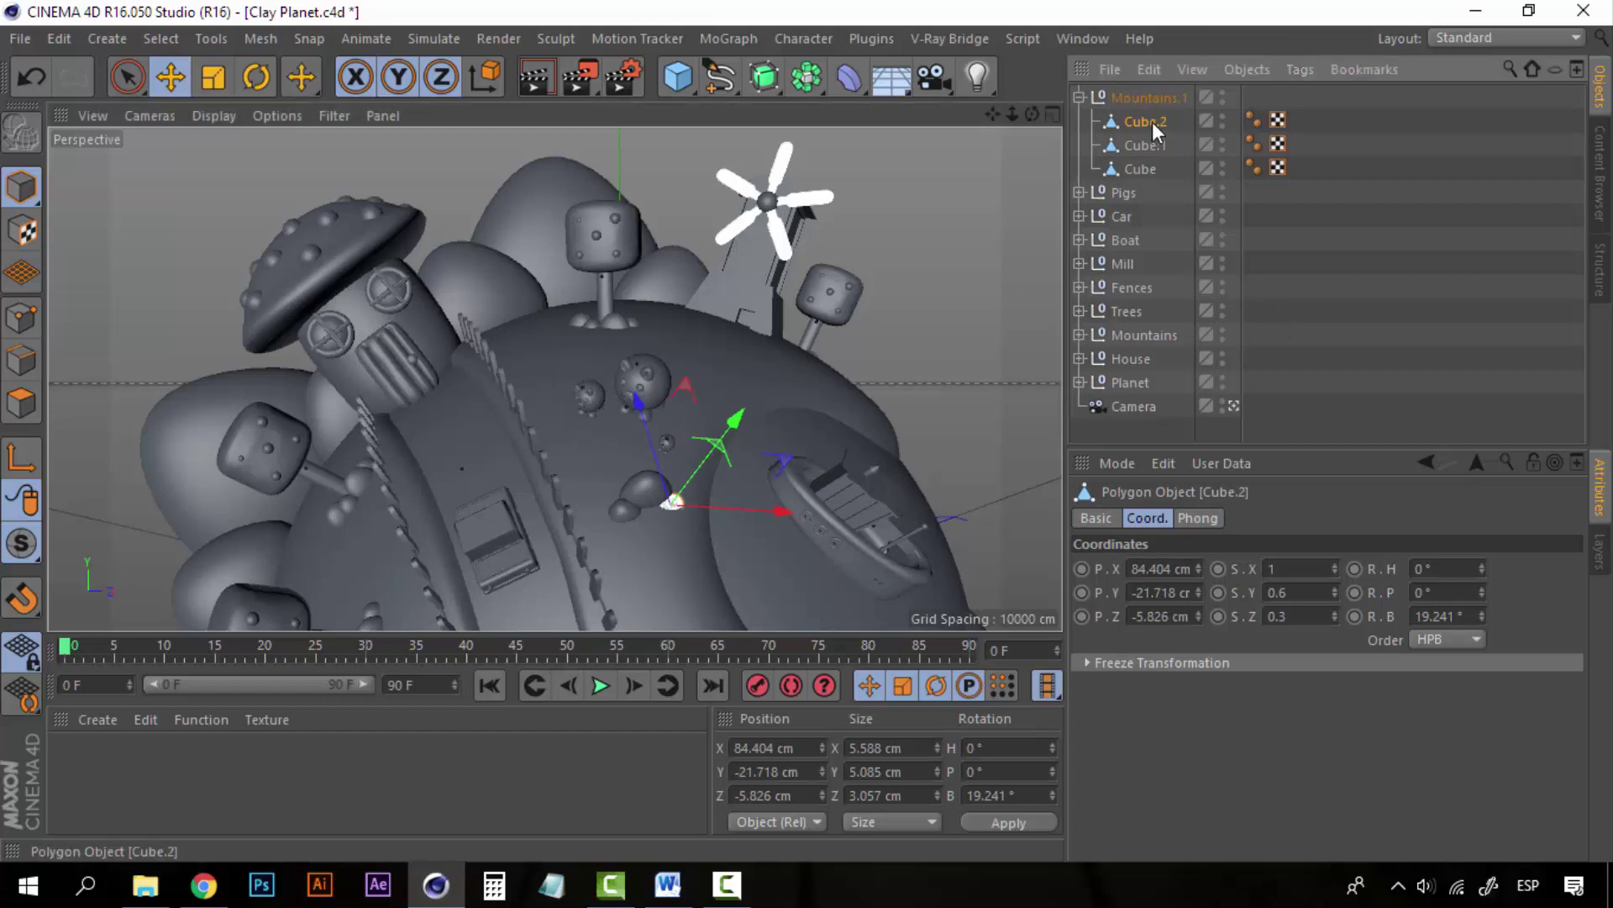
pyautogui.click(1078, 97)
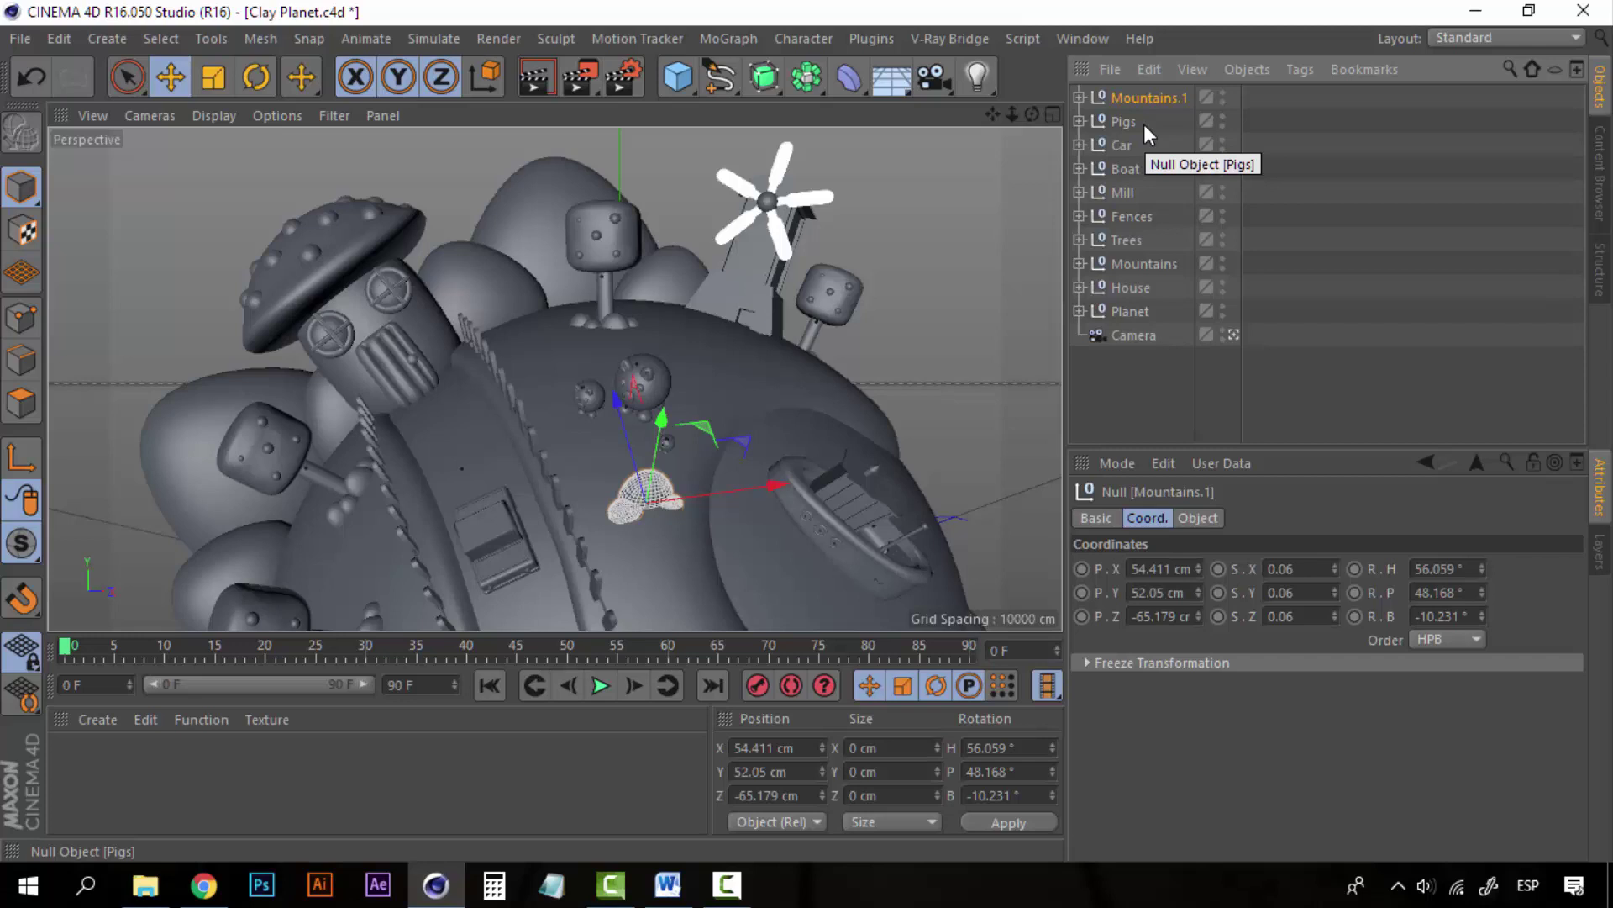
# Step: Duplicate Mountains.1 as Mountains.2, move it lower-left and tilt it to follow the planet curve
pyautogui.hotkey('ctrl', 'c')
pyautogui.hotkey('ctrl', 'v')
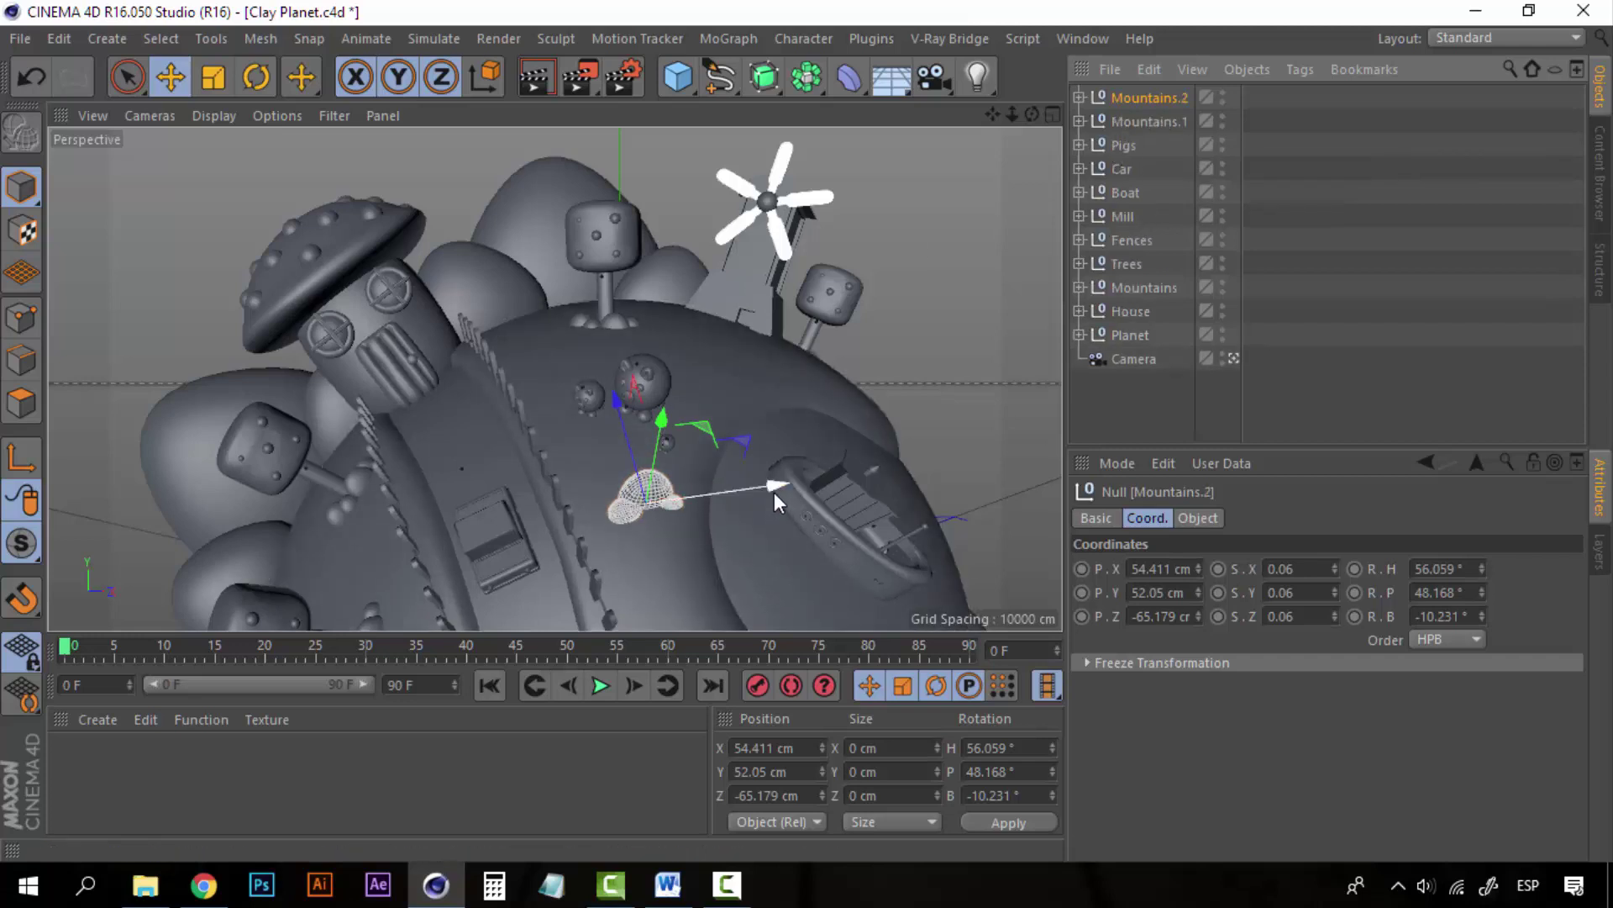
pyautogui.moveTo(772, 491); pyautogui.dragTo(312, 466)
pyautogui.press('r')
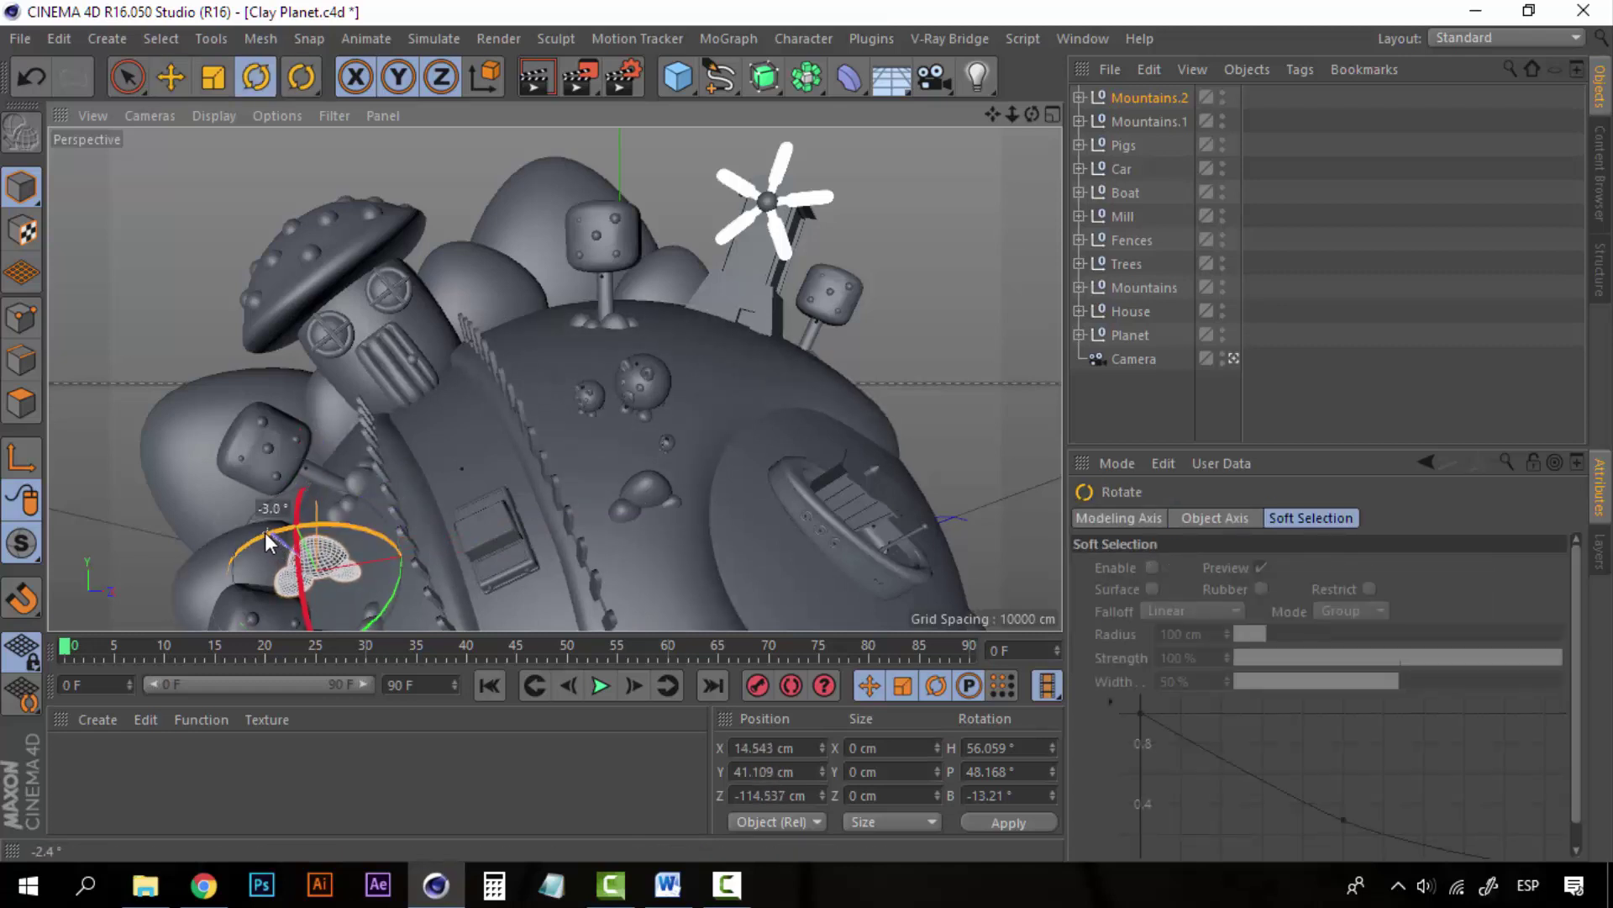
pyautogui.moveTo(265, 532); pyautogui.dragTo(301, 548)
pyautogui.press('e')
pyautogui.press('r')
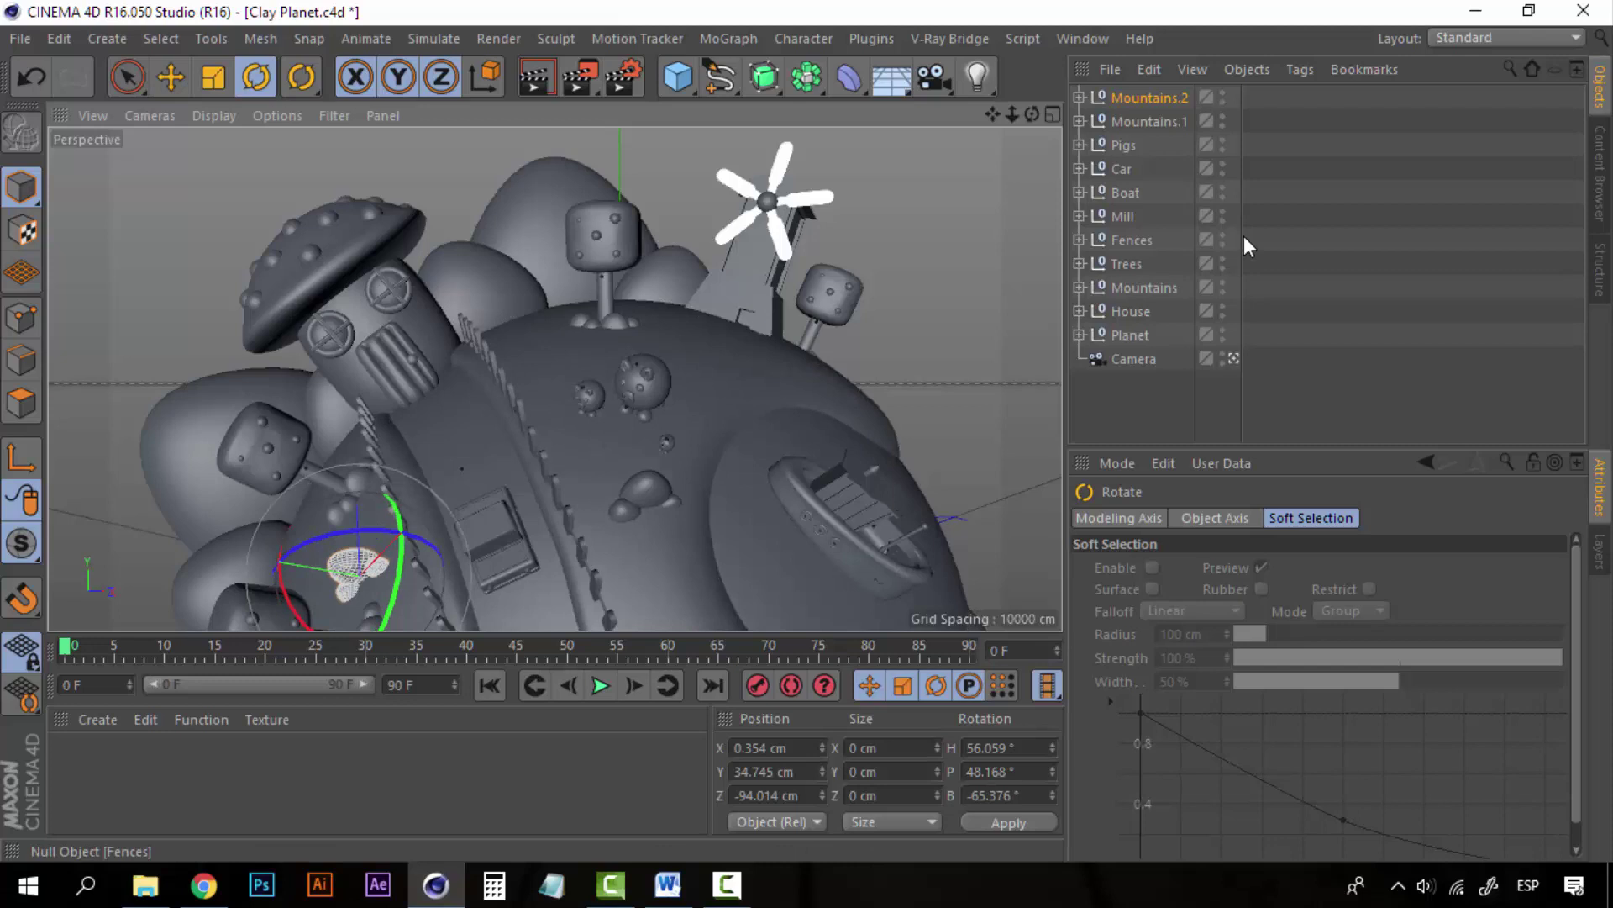
# Step: Duplicate Mountains.1 as Mountains.3, place it beside the windmill and rotate it onto the surface
pyautogui.click(1141, 122)
pyautogui.hotkey('ctrl', 'c')
pyautogui.hotkey('ctrl', 'v')
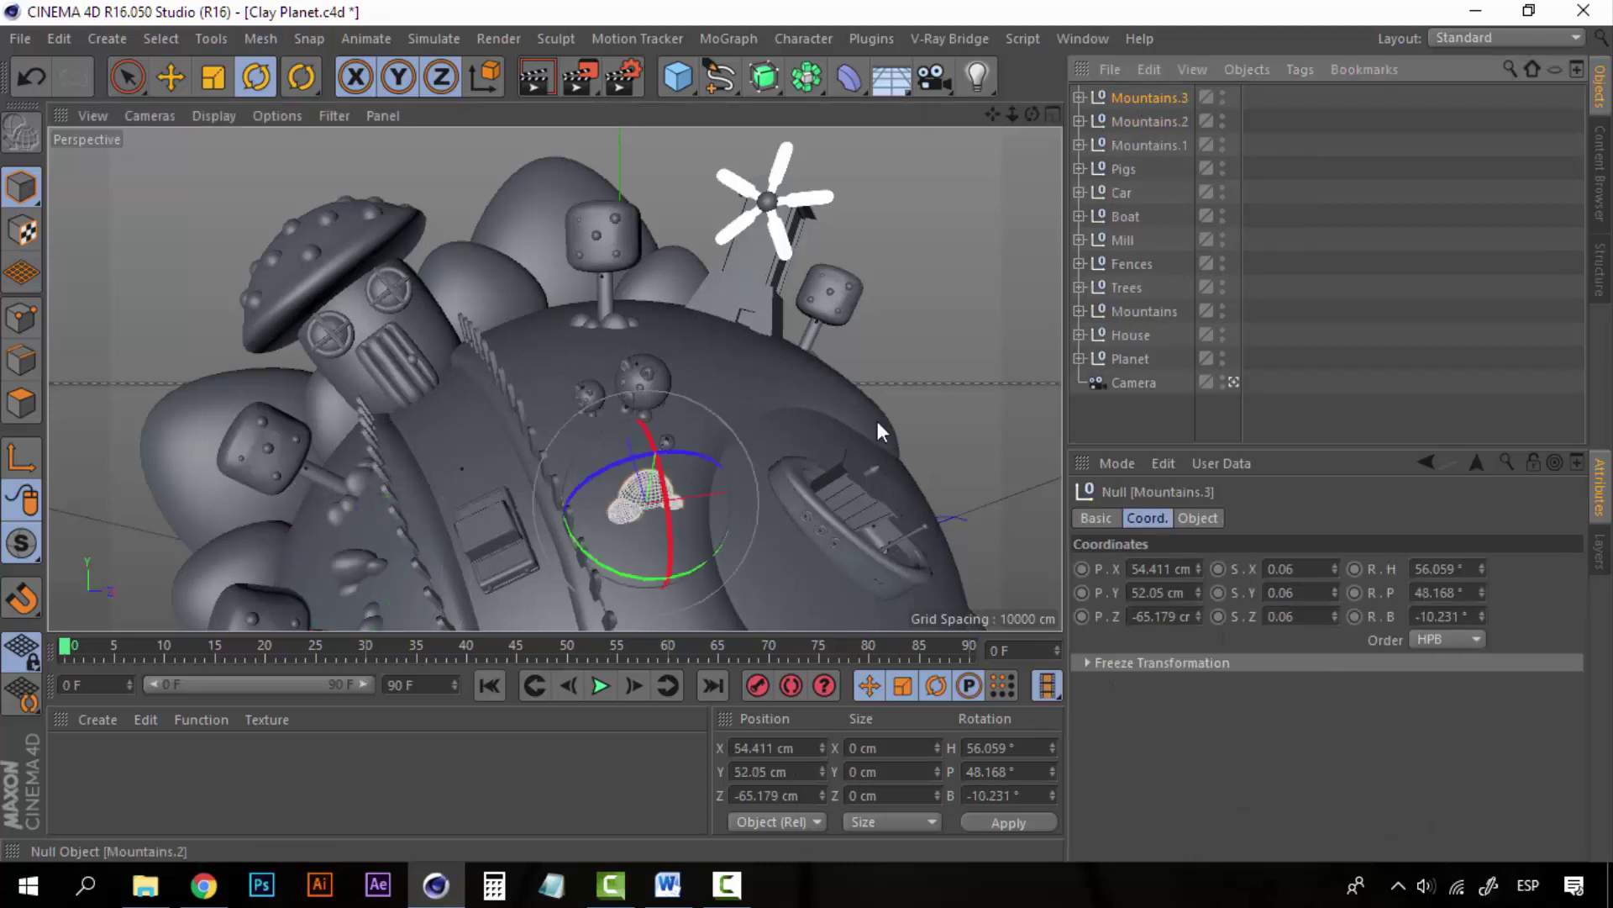
pyautogui.press('e')
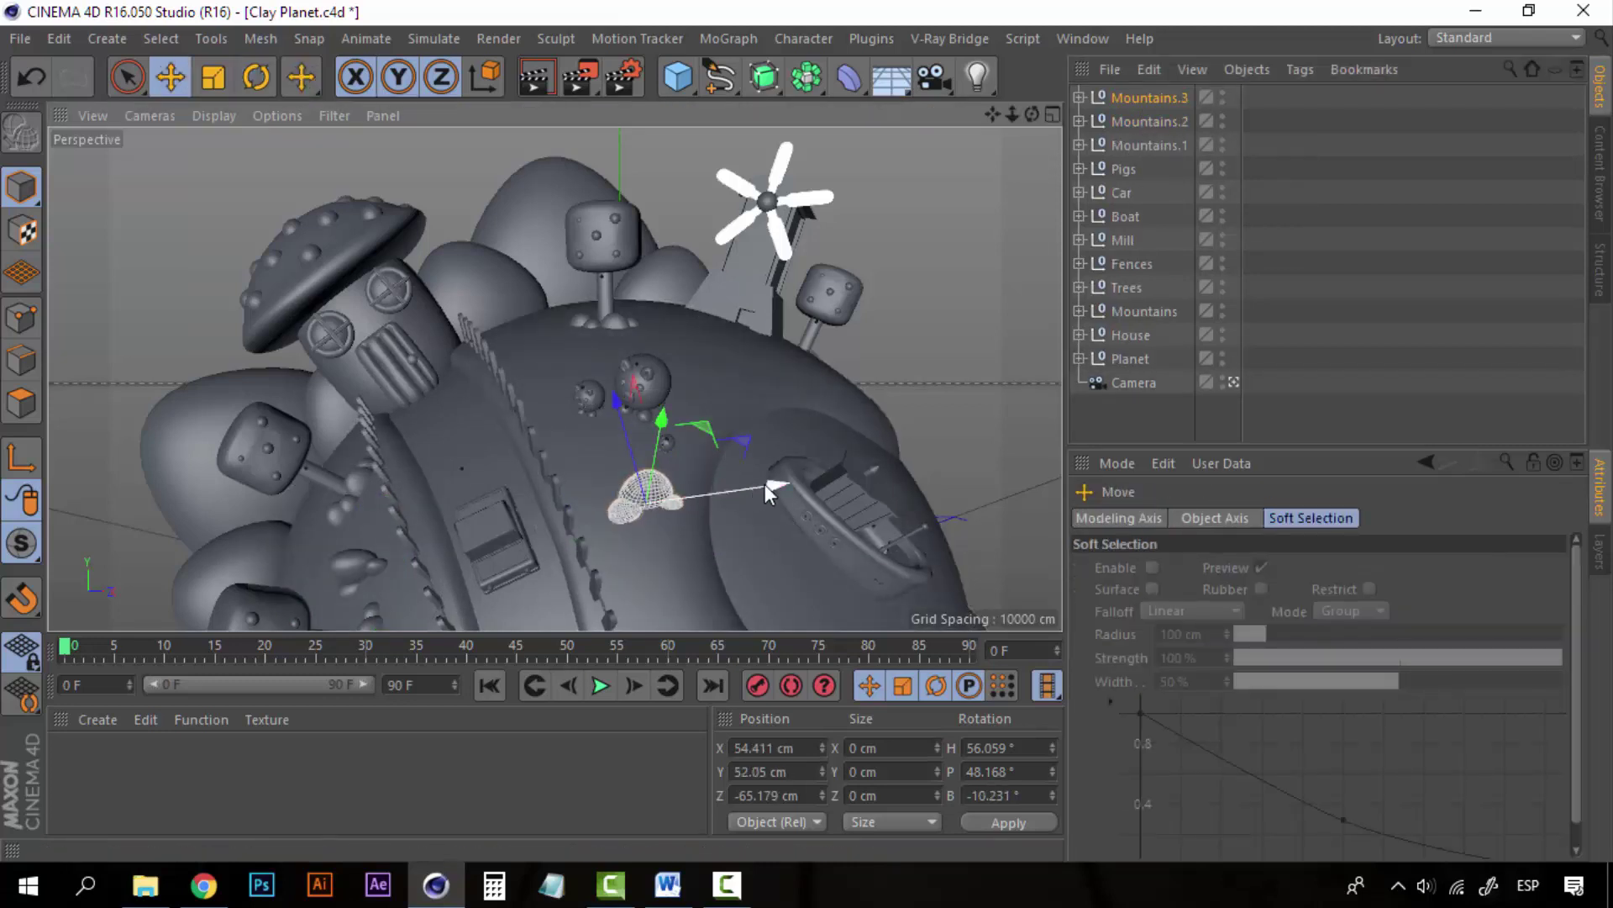
pyautogui.moveTo(779, 482); pyautogui.dragTo(946, 459)
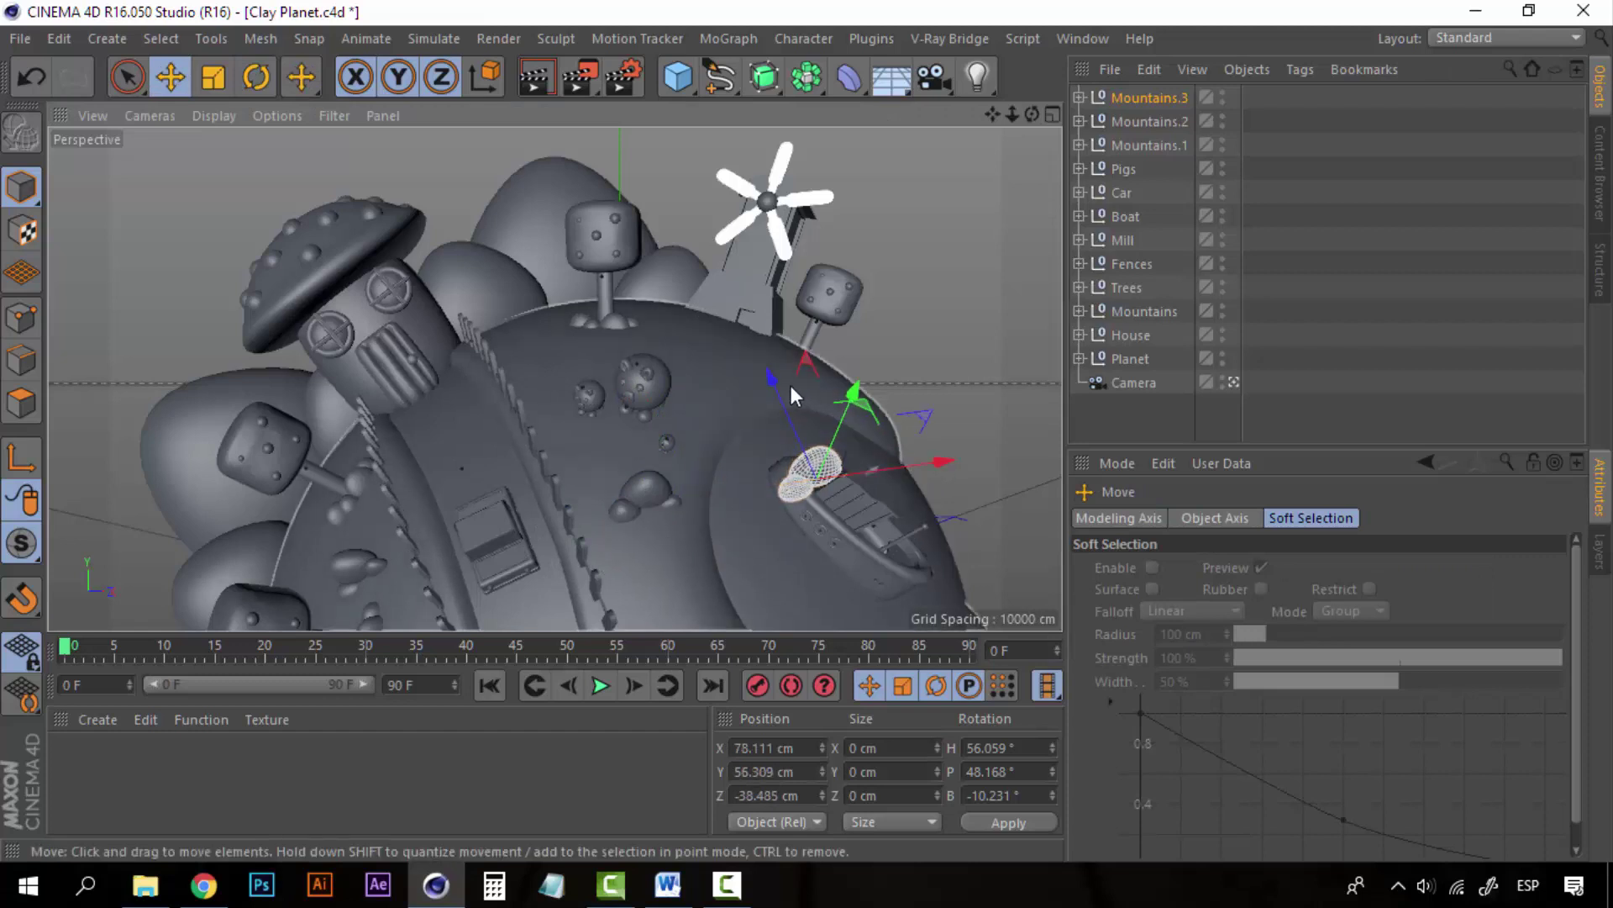
pyautogui.moveTo(776, 380); pyautogui.dragTo(762, 325)
pyautogui.press('r')
pyautogui.click(1117, 421)
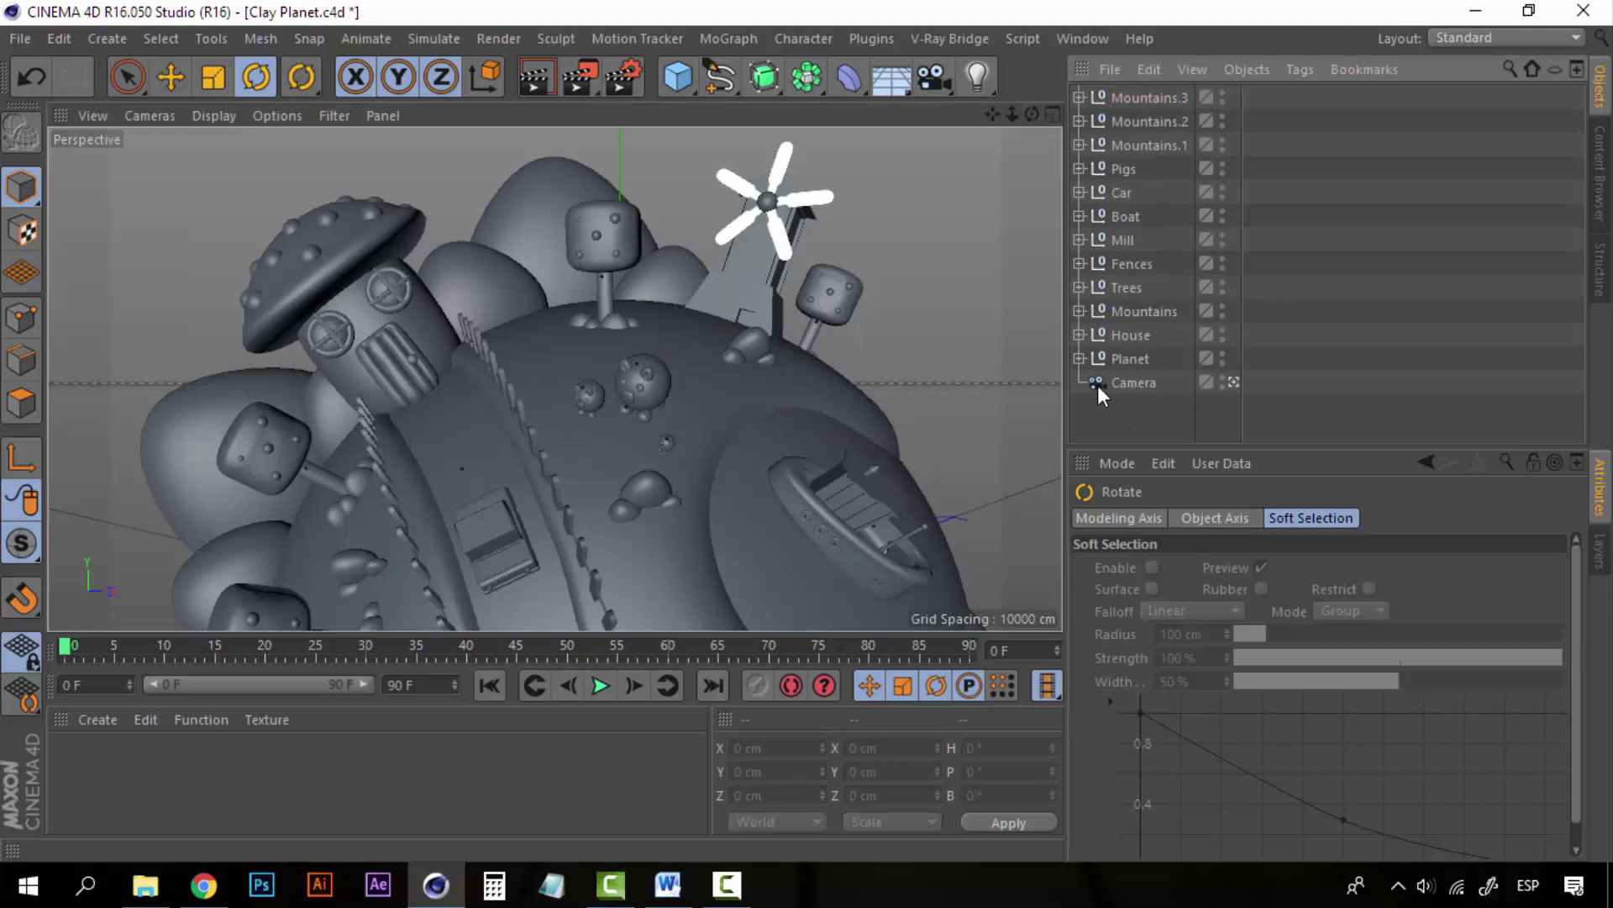
pyautogui.click(1141, 96)
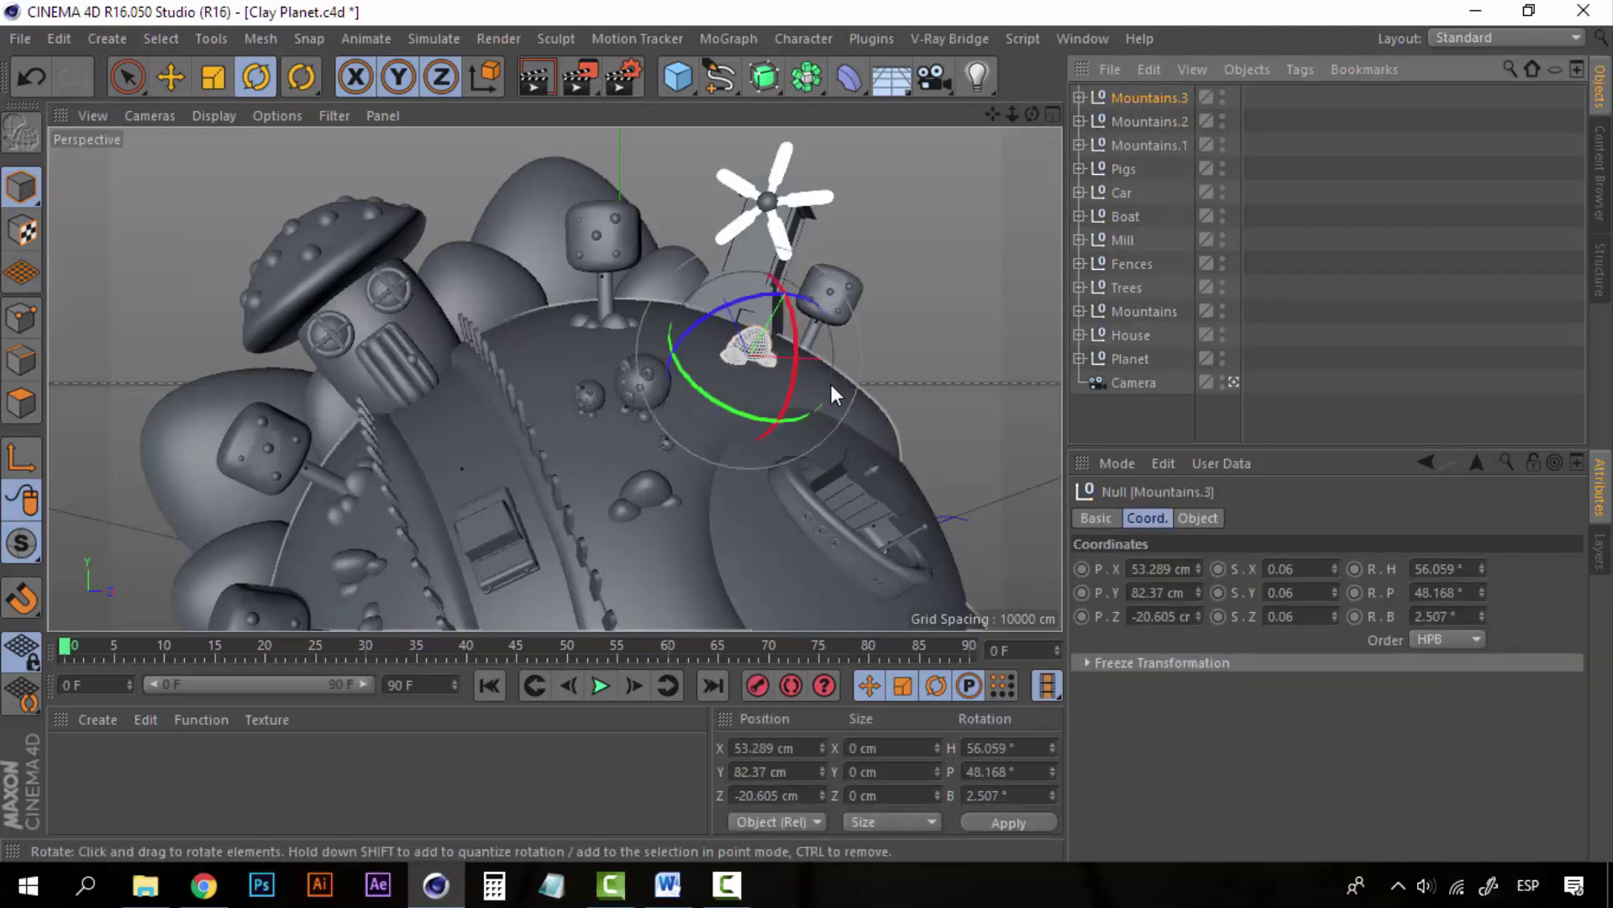
pyautogui.moveTo(728, 410); pyautogui.dragTo(995, 146)
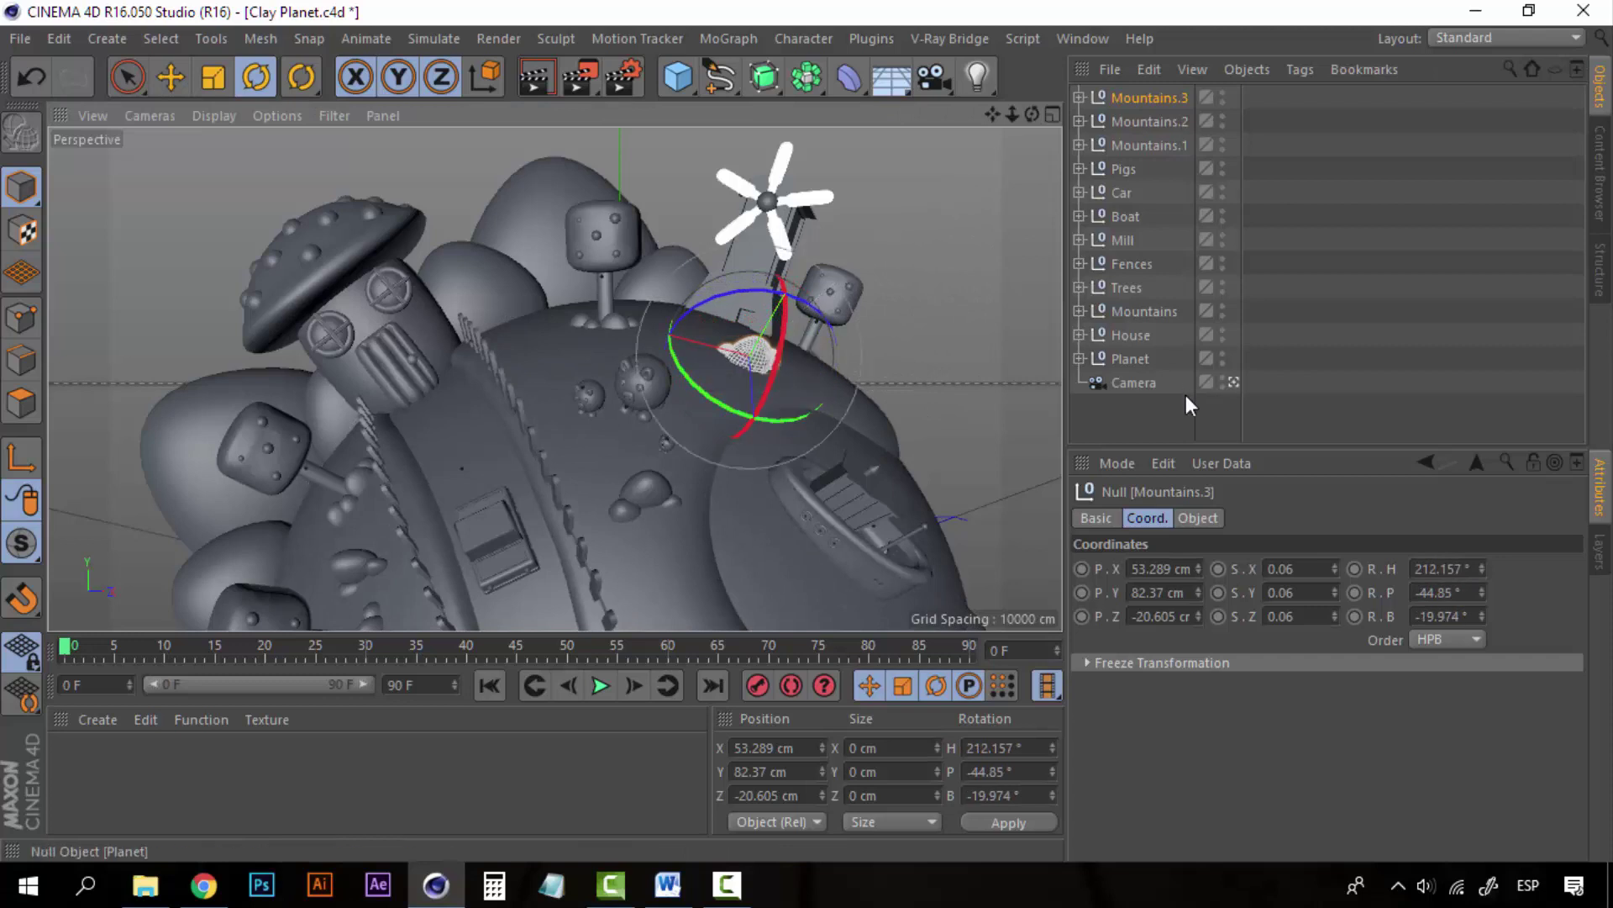
pyautogui.click(1168, 424)
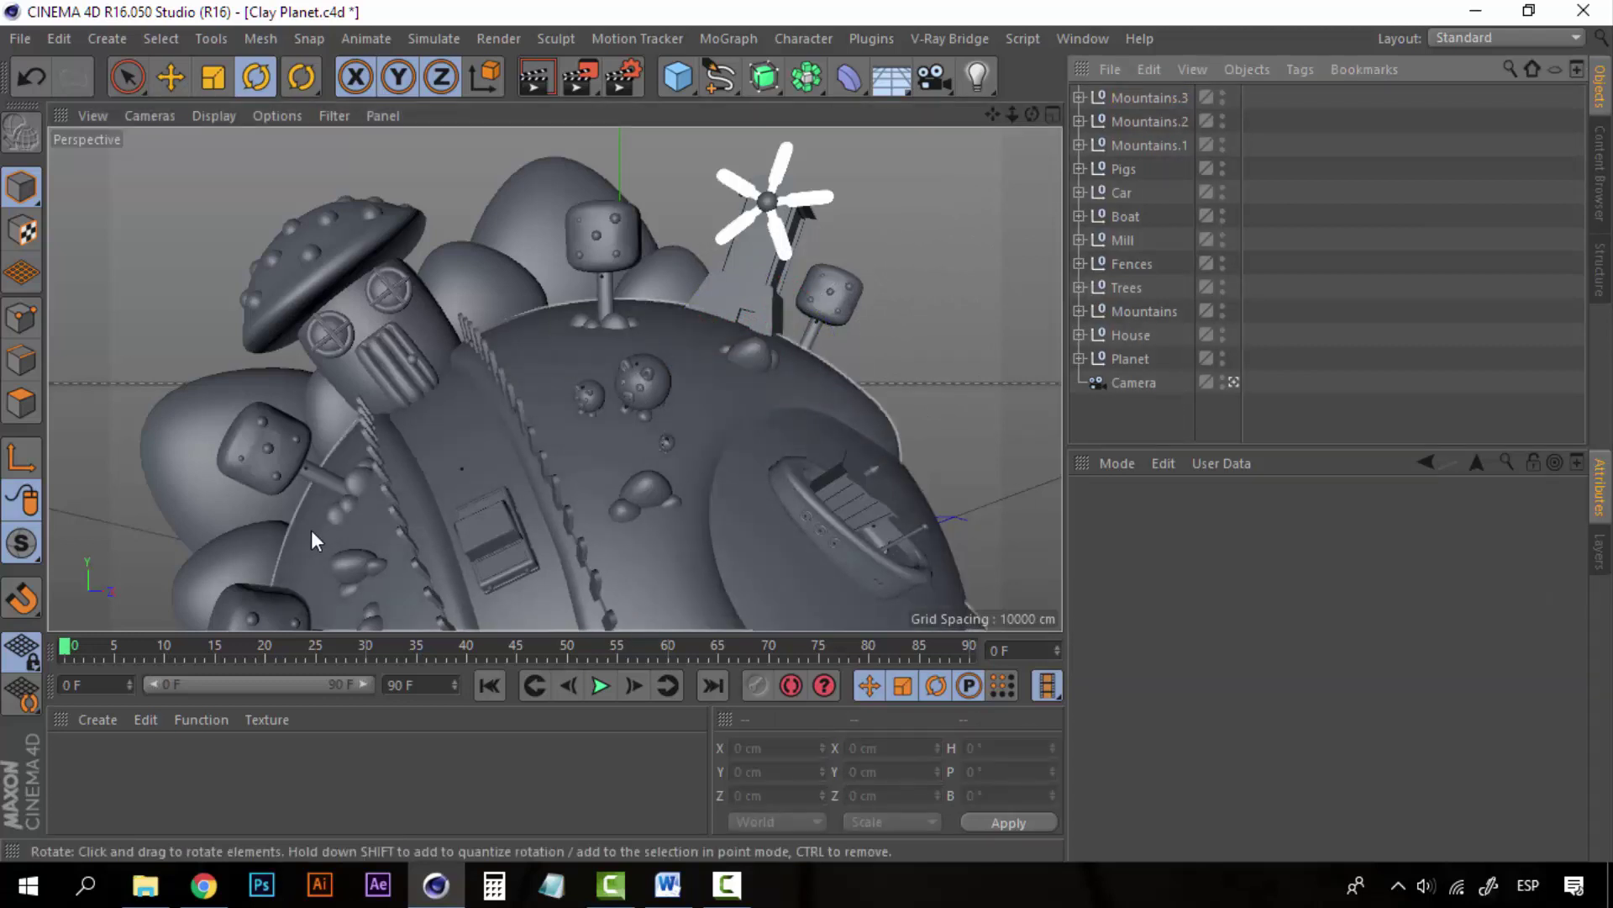
# Step: Group Mountains.3, Mountains.2 and Mountains.1 under a Null
pyautogui.click(1148, 99)
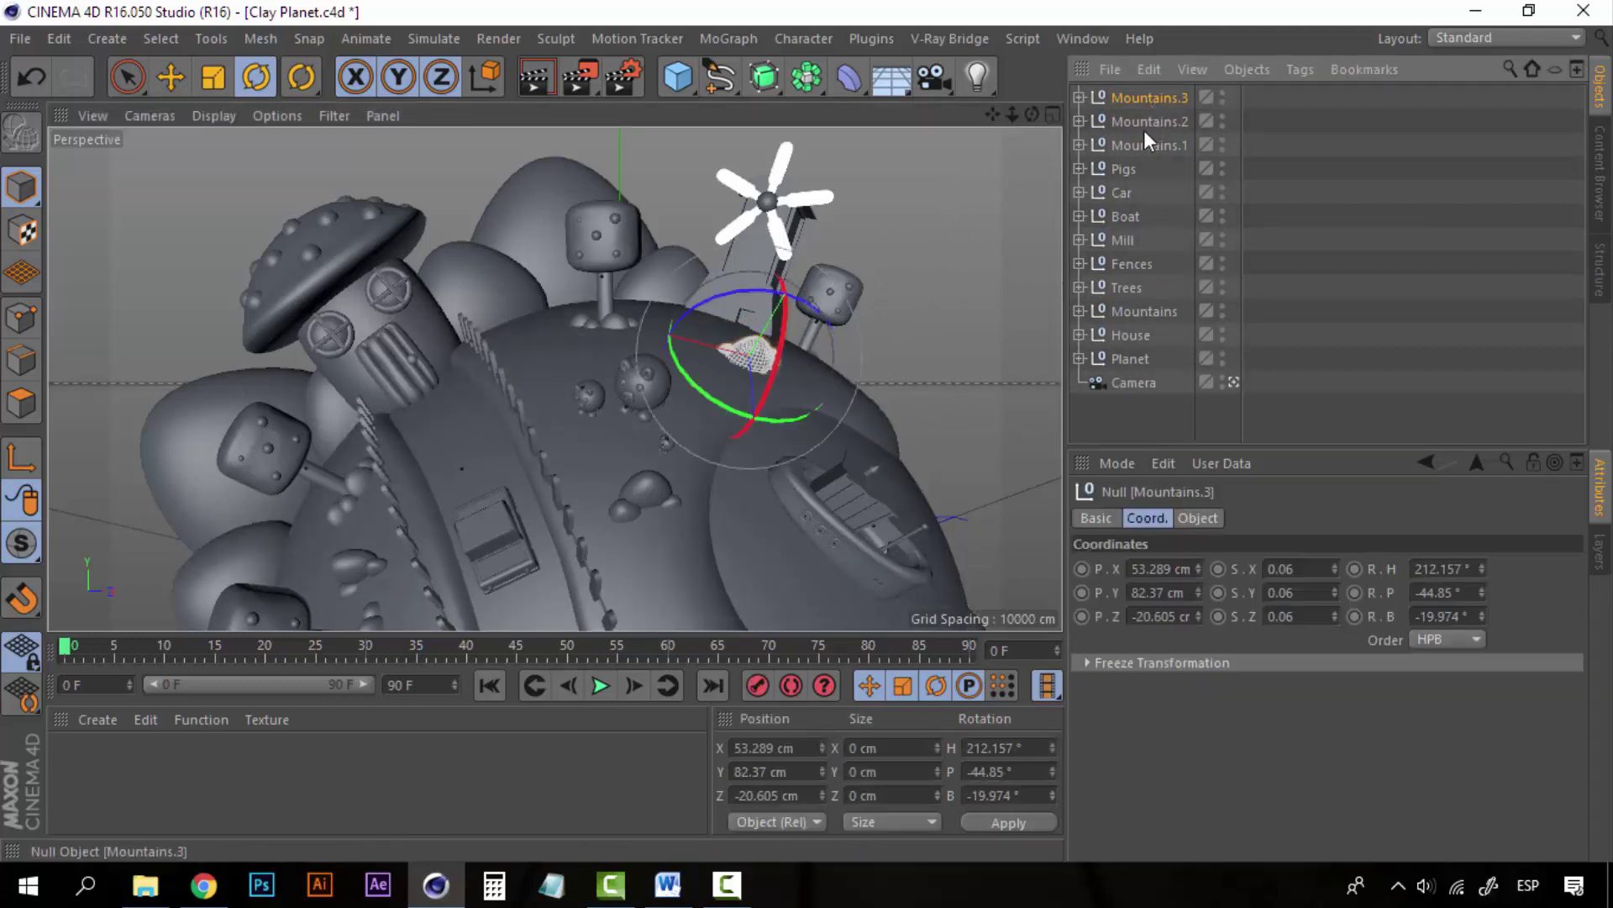
pyautogui.keyDown('shift'); pyautogui.click(1144, 143); pyautogui.keyUp('shift')
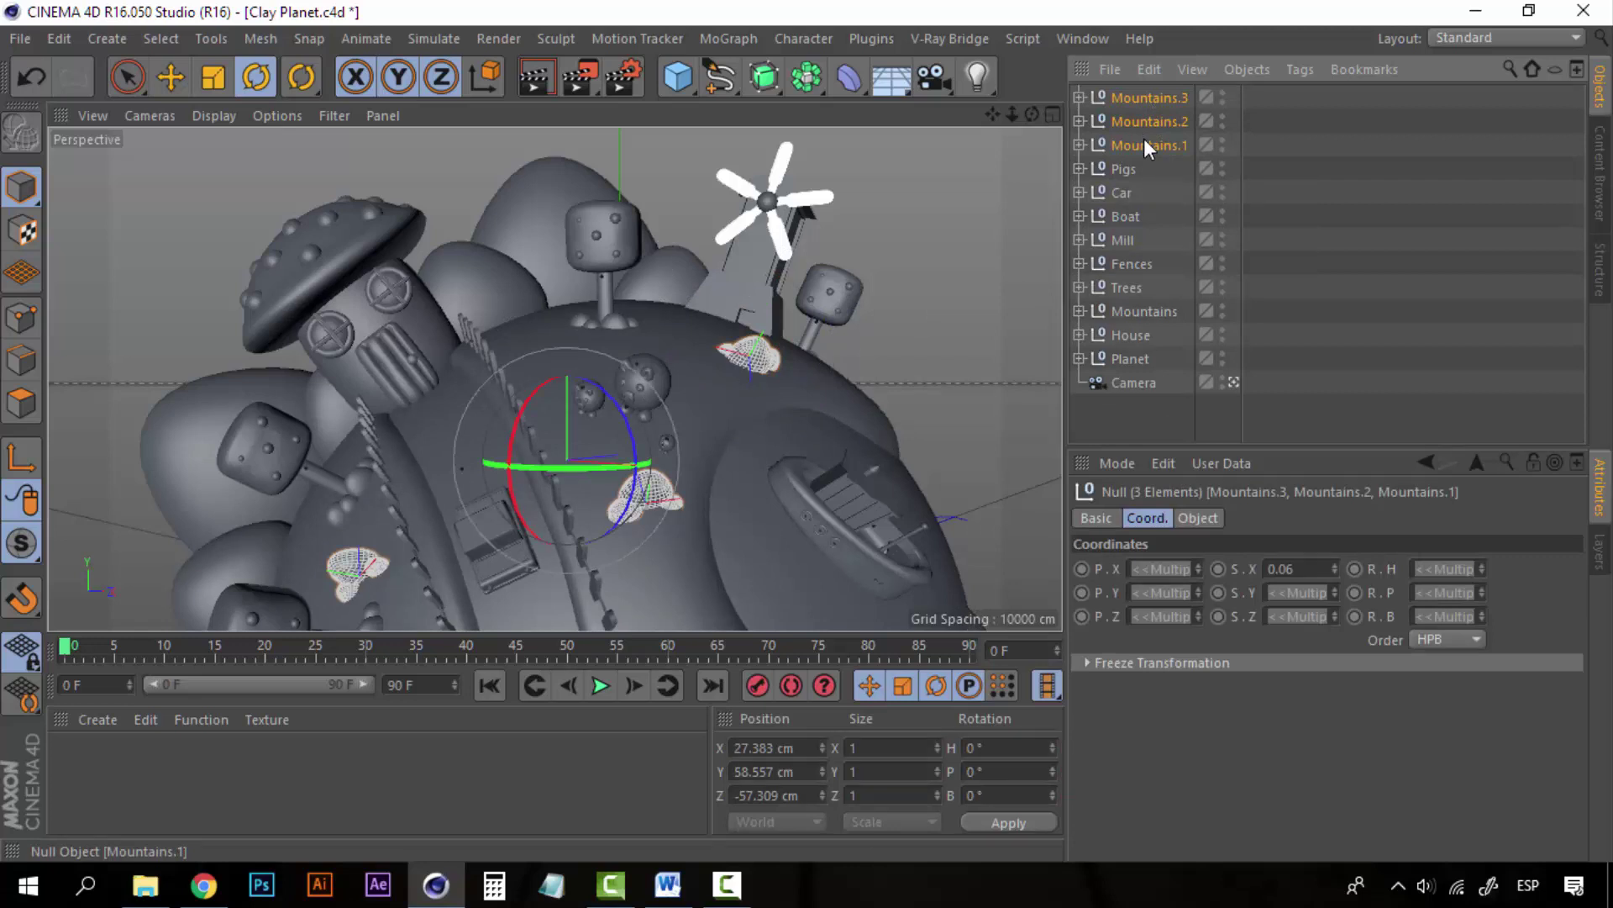
pyautogui.rightClick(1143, 137)
pyautogui.click(1267, 649)
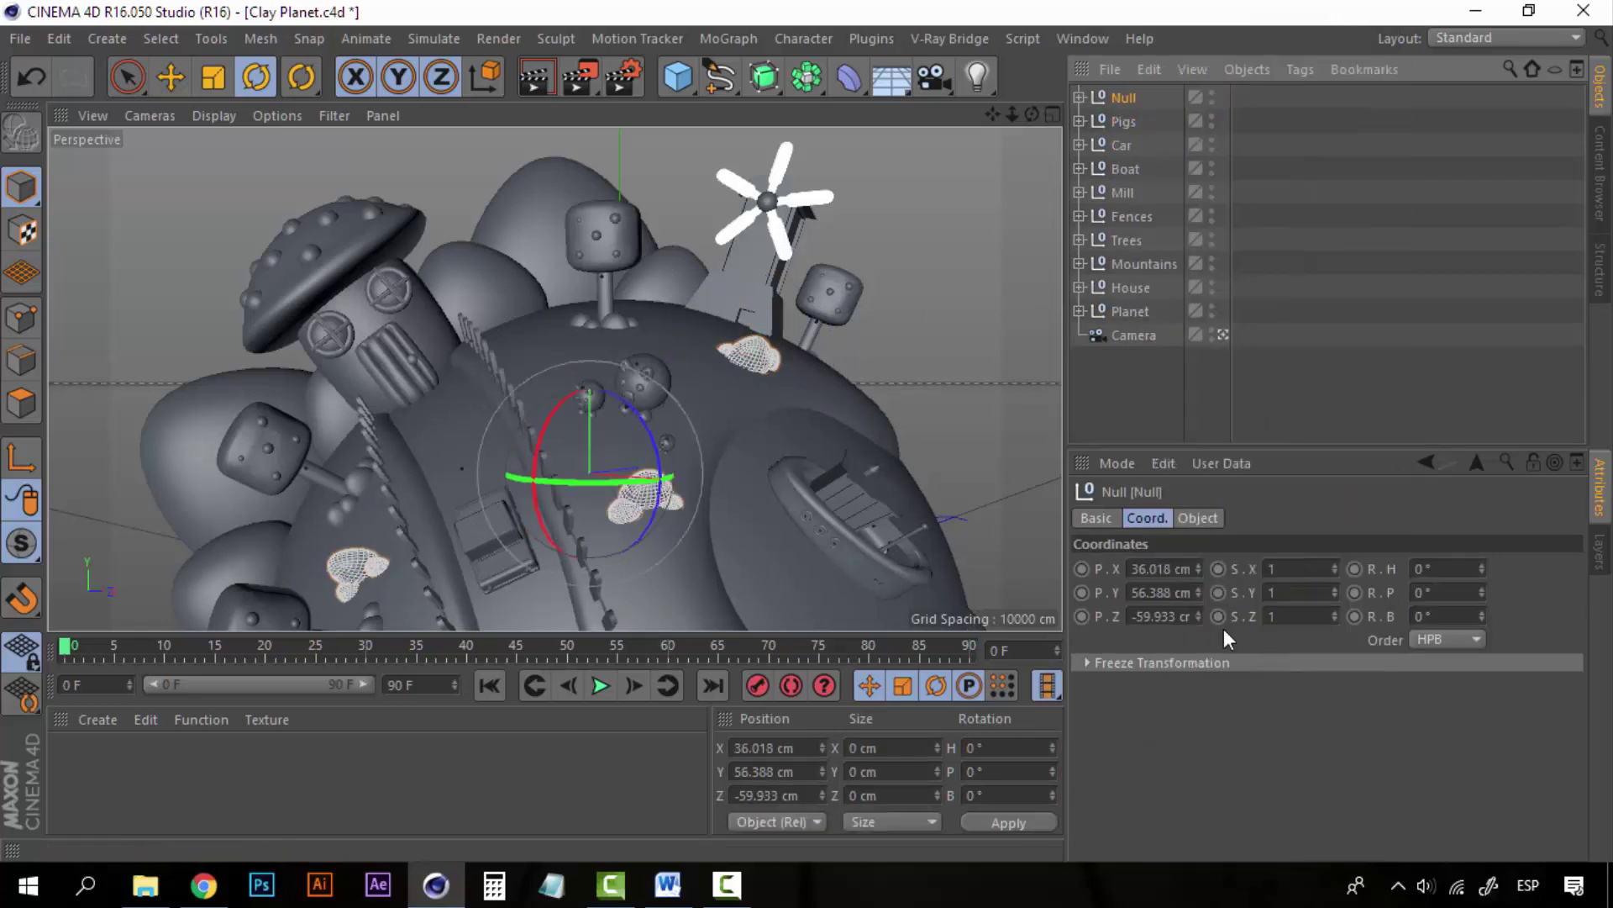
# Step: Add a cube, raise it, and set its size to 20 cm on X, Y and Z
pyautogui.click(684, 77)
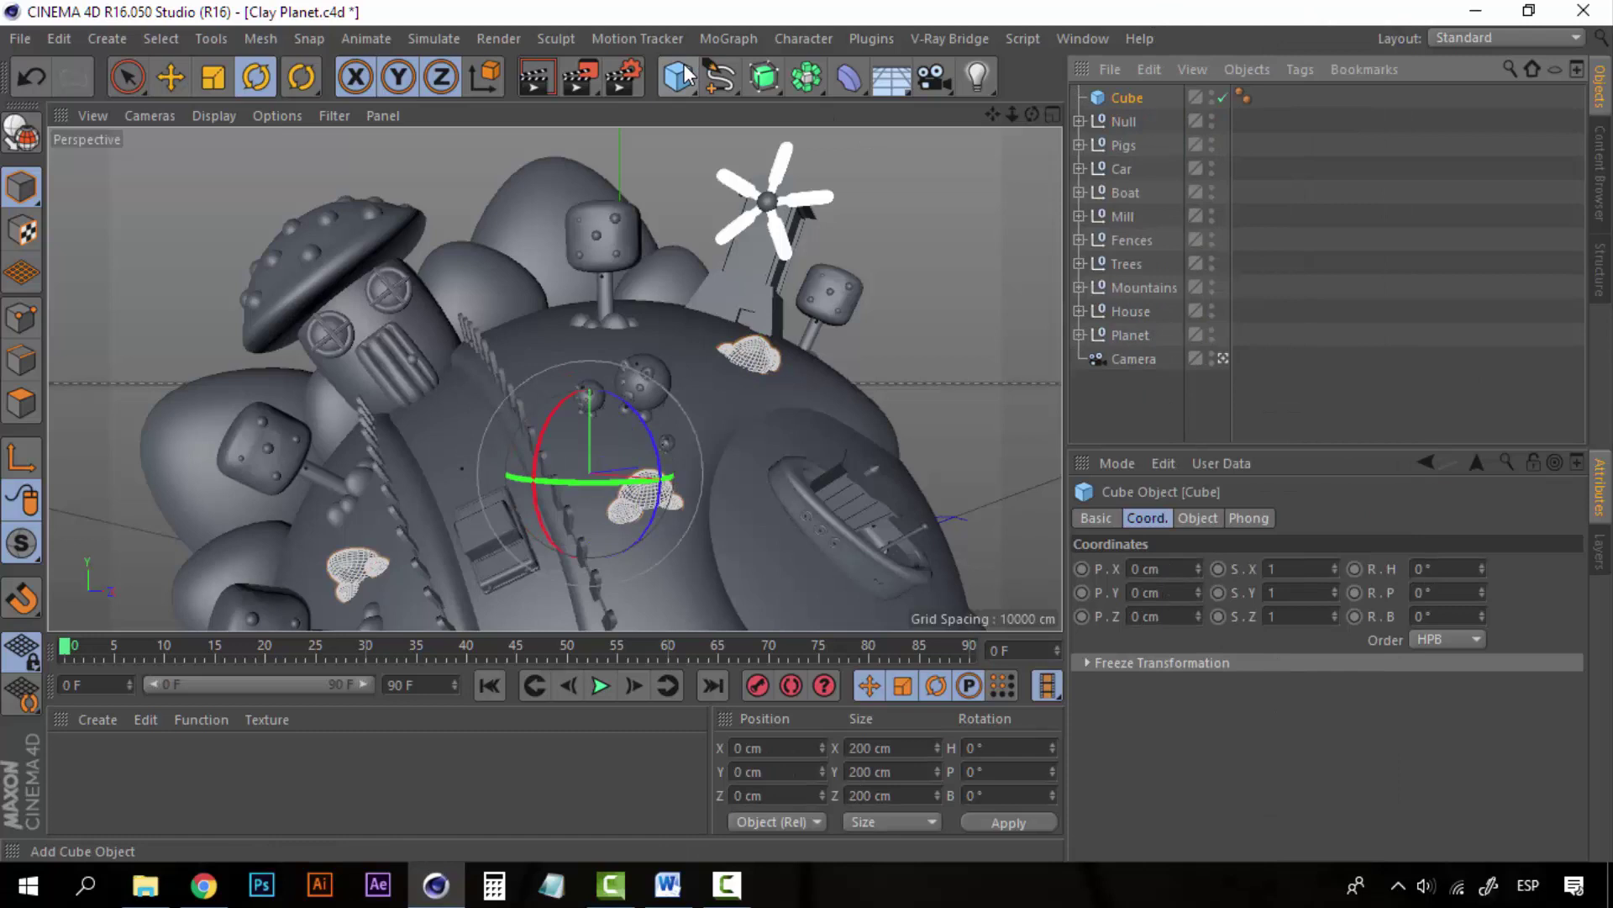
pyautogui.press('e')
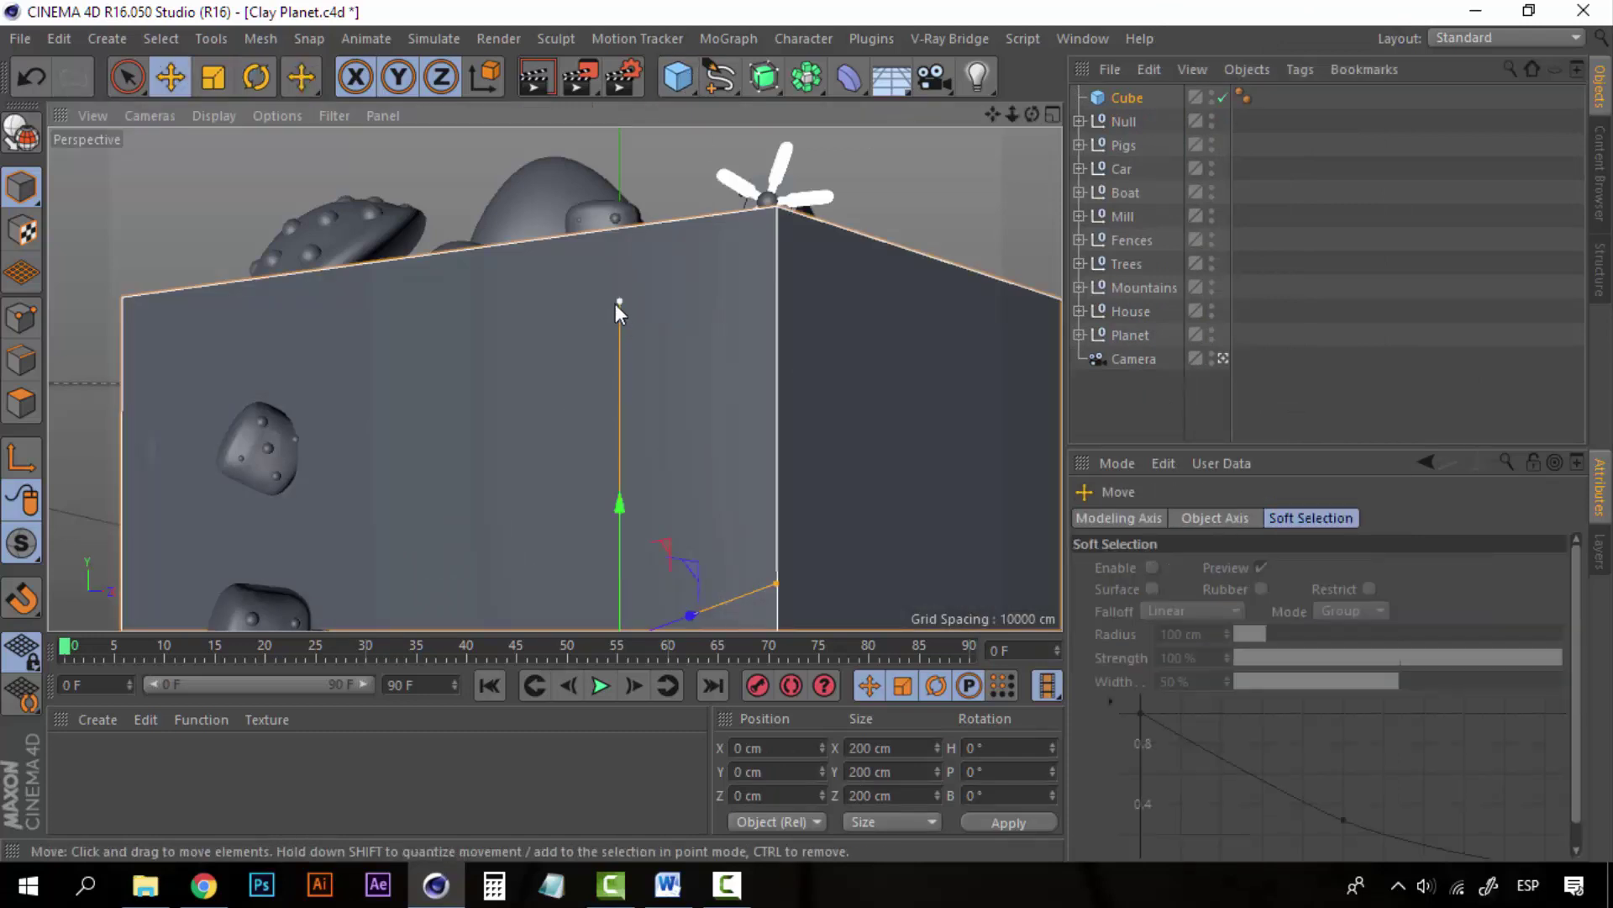
pyautogui.moveTo(620, 508); pyautogui.dragTo(622, 334)
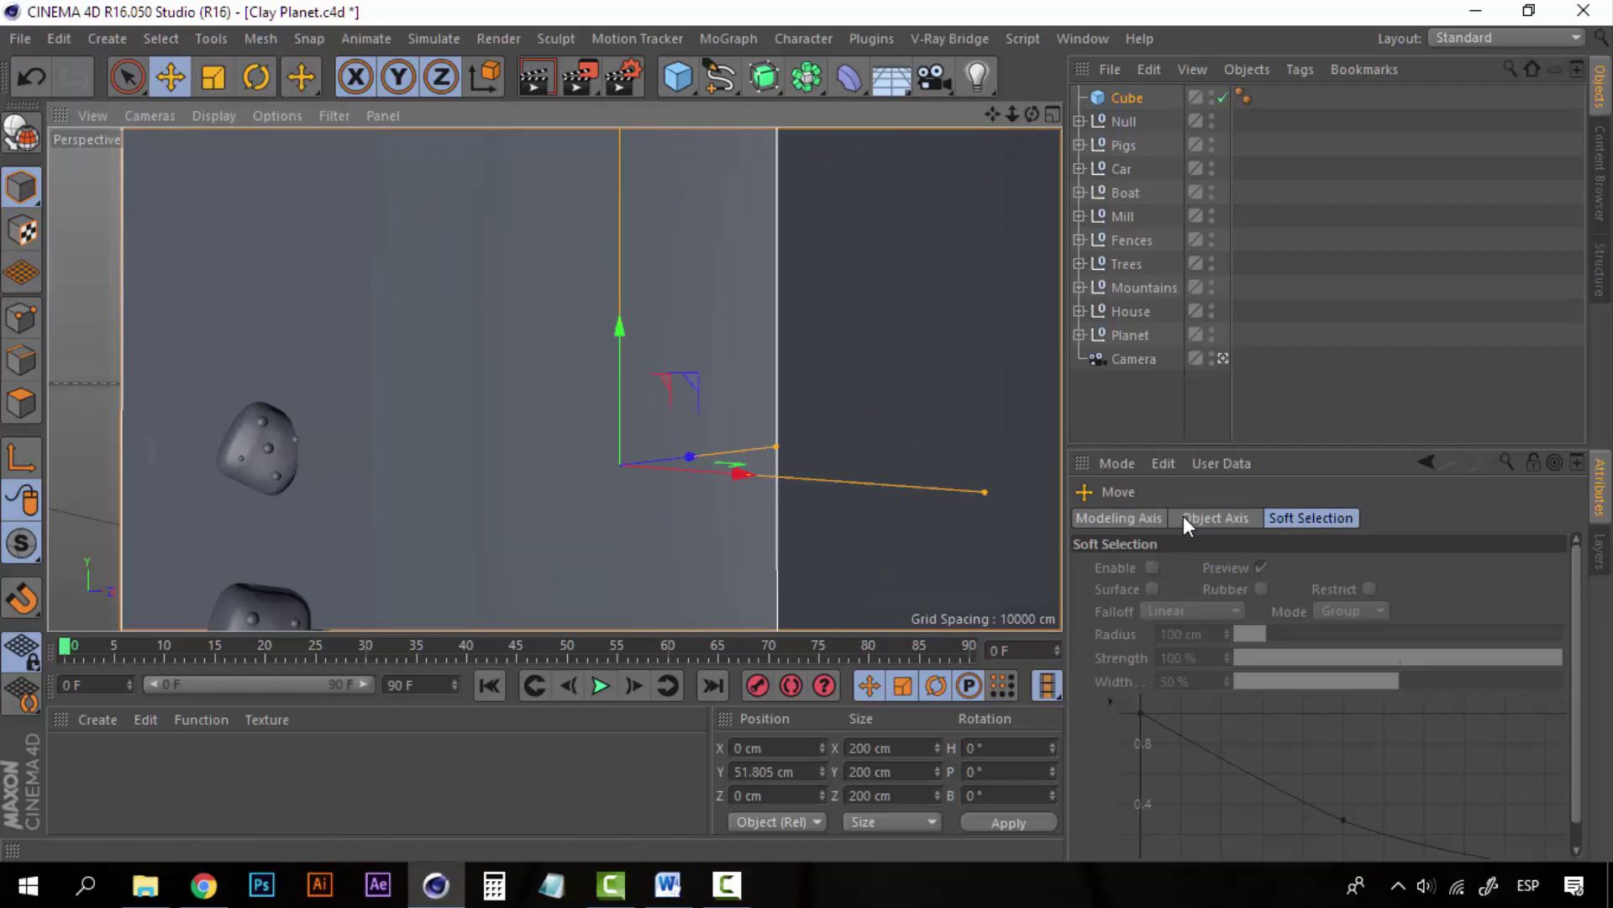
pyautogui.click(1122, 98)
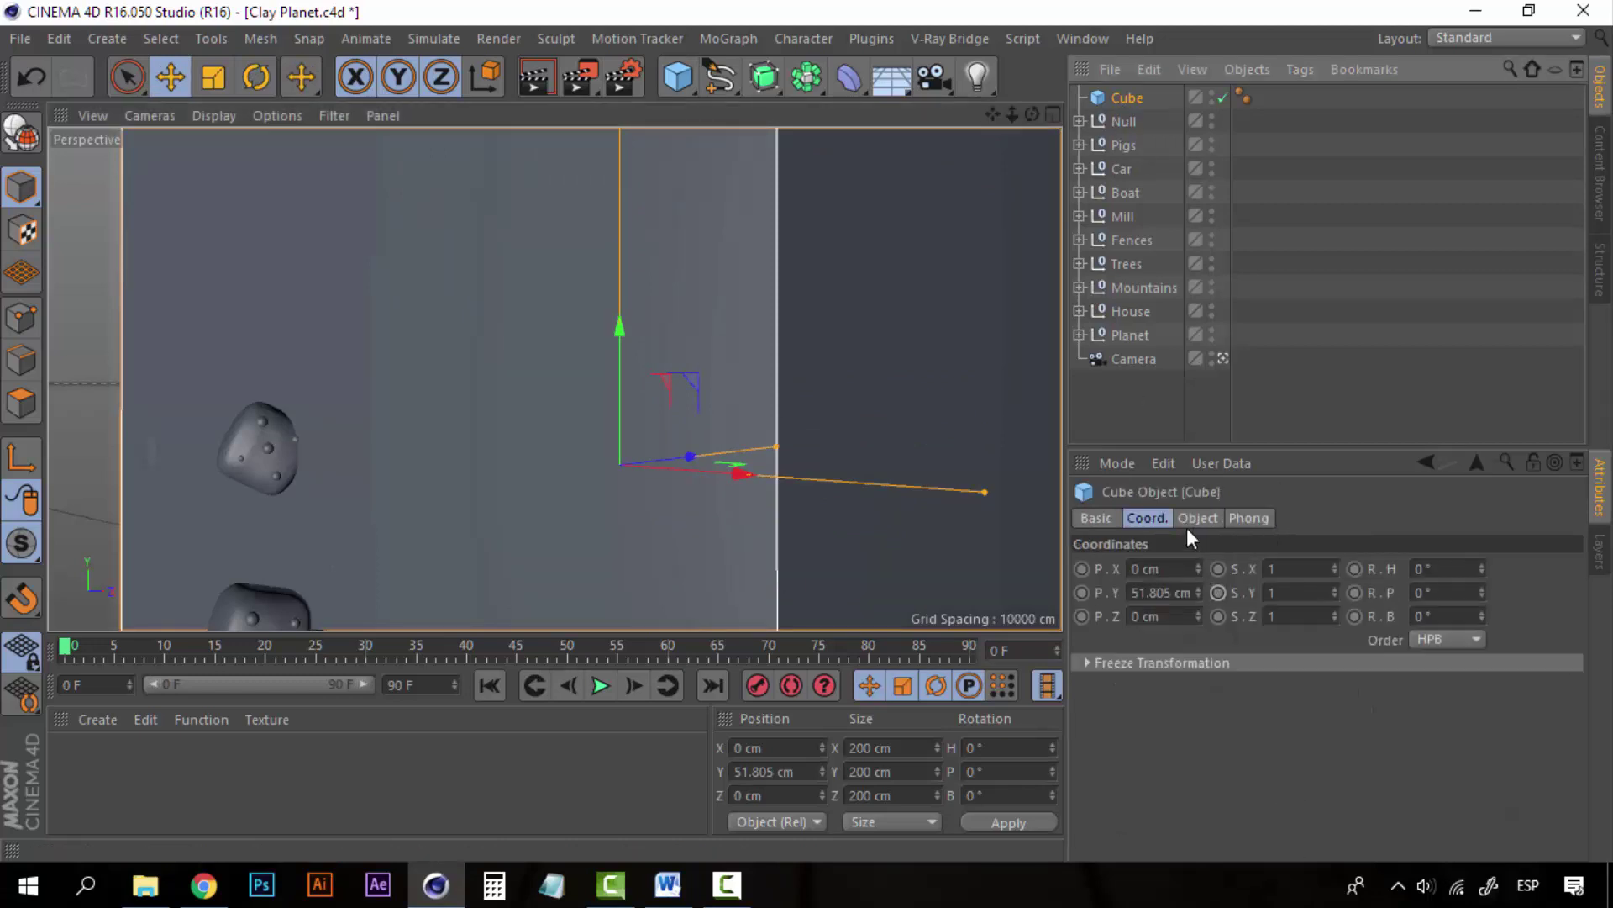
pyautogui.click(1196, 518)
pyautogui.doubleClick(1168, 569)
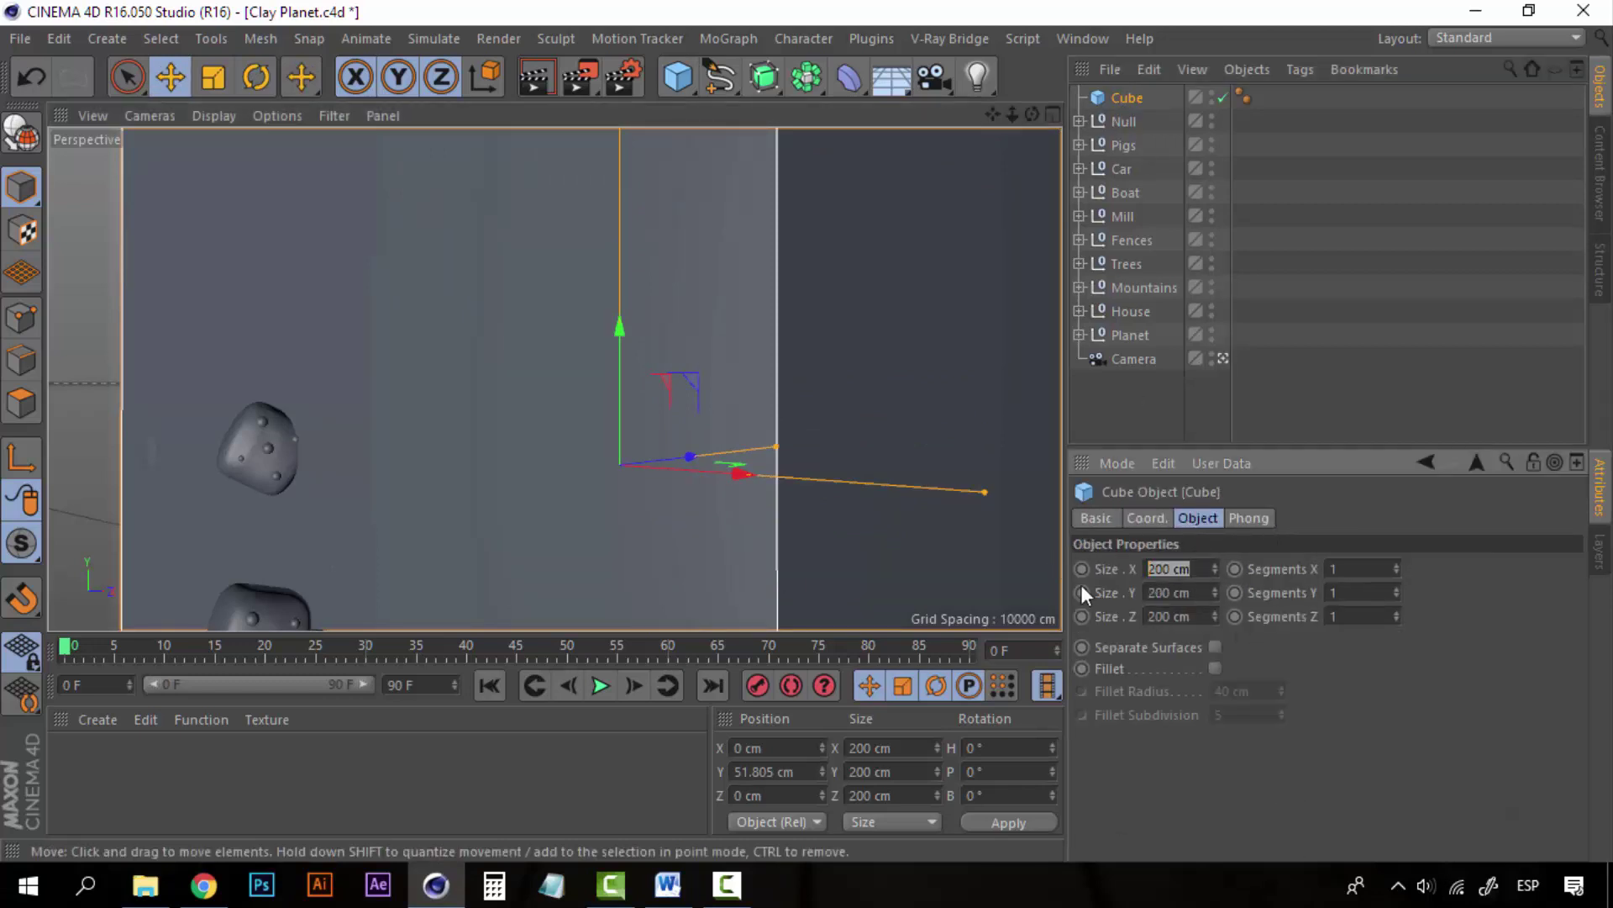
pyautogui.write('20')
pyautogui.press('Tab')
pyautogui.write('20')
pyautogui.press('Tab')
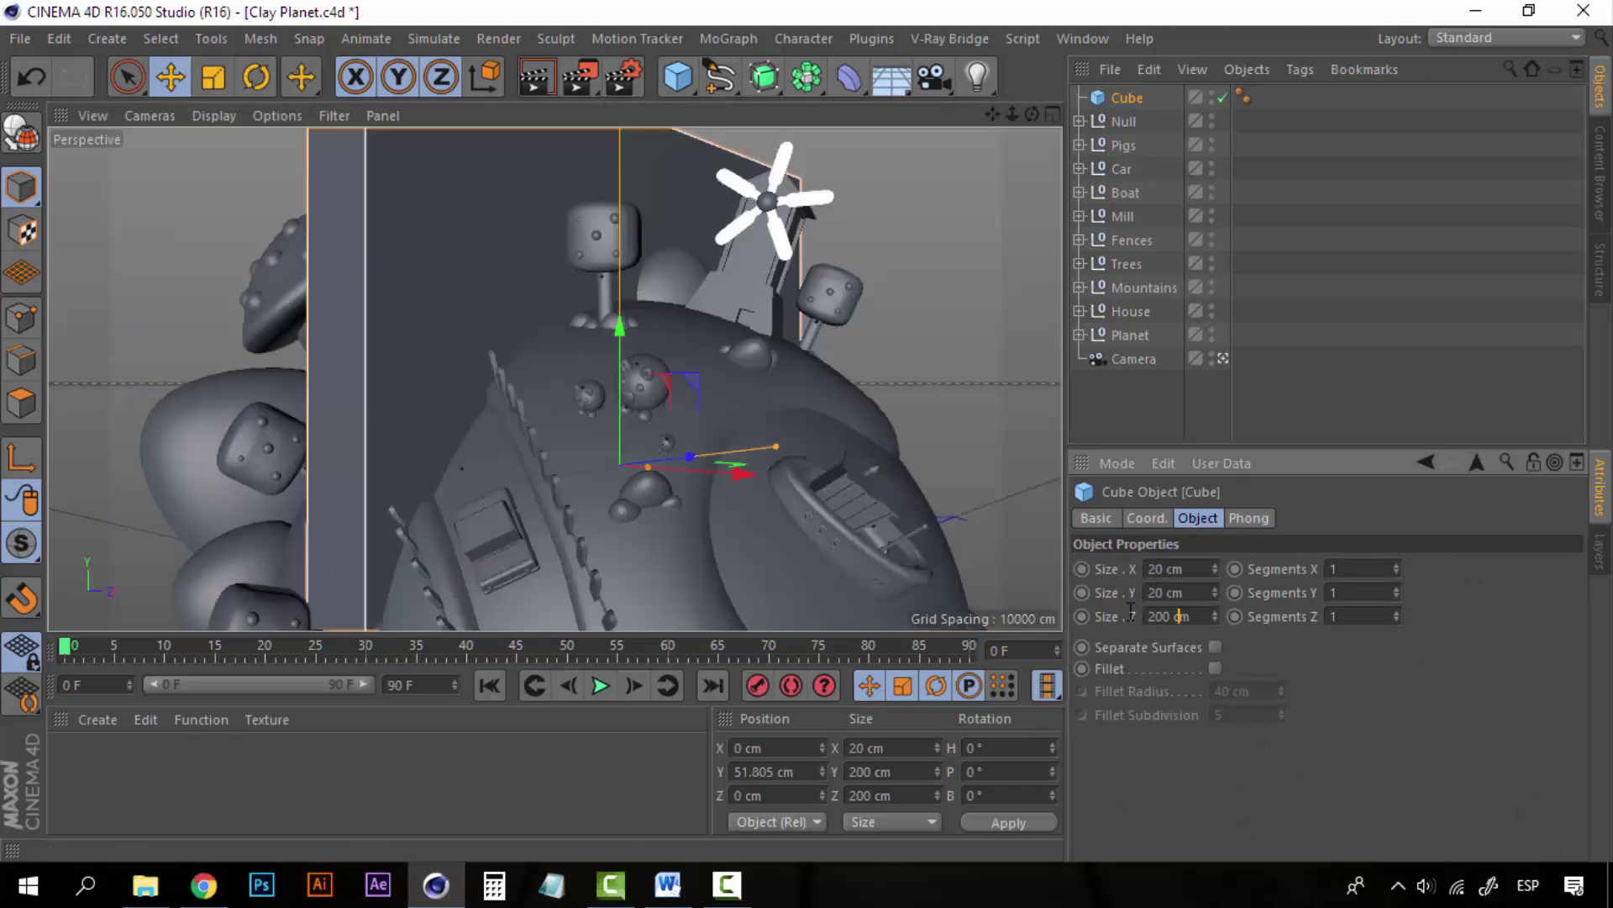
pyautogui.write('20')
pyautogui.press('Return')
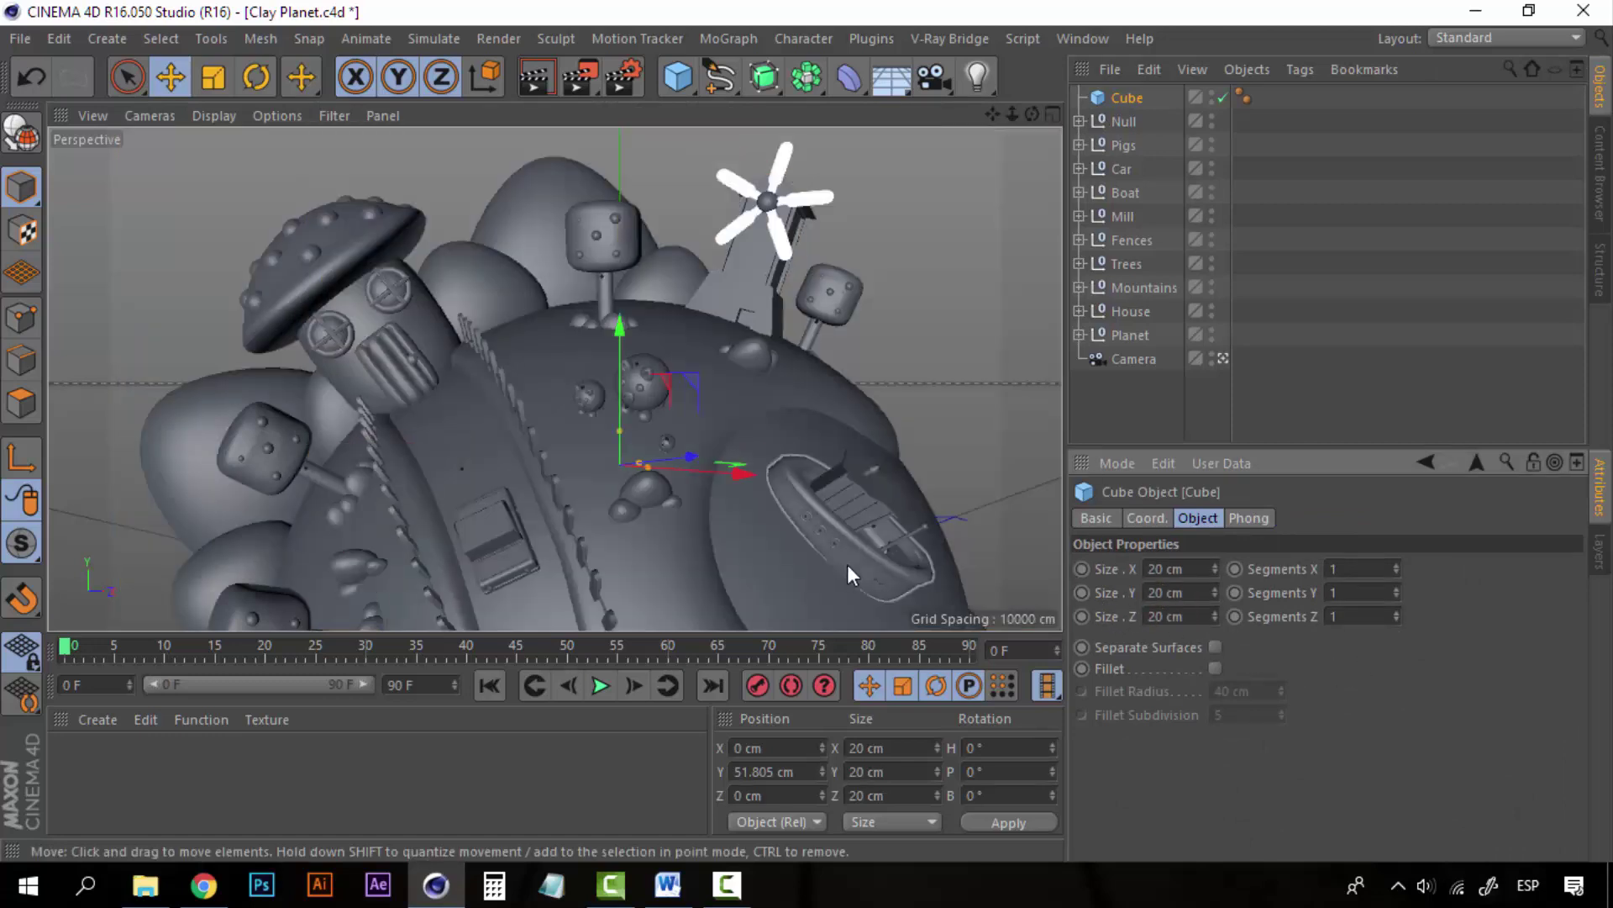
# Step: Place the cube on the planet's top surface and resize it to 3 cm per side
pyautogui.moveTo(620, 324); pyautogui.dragTo(629, 165)
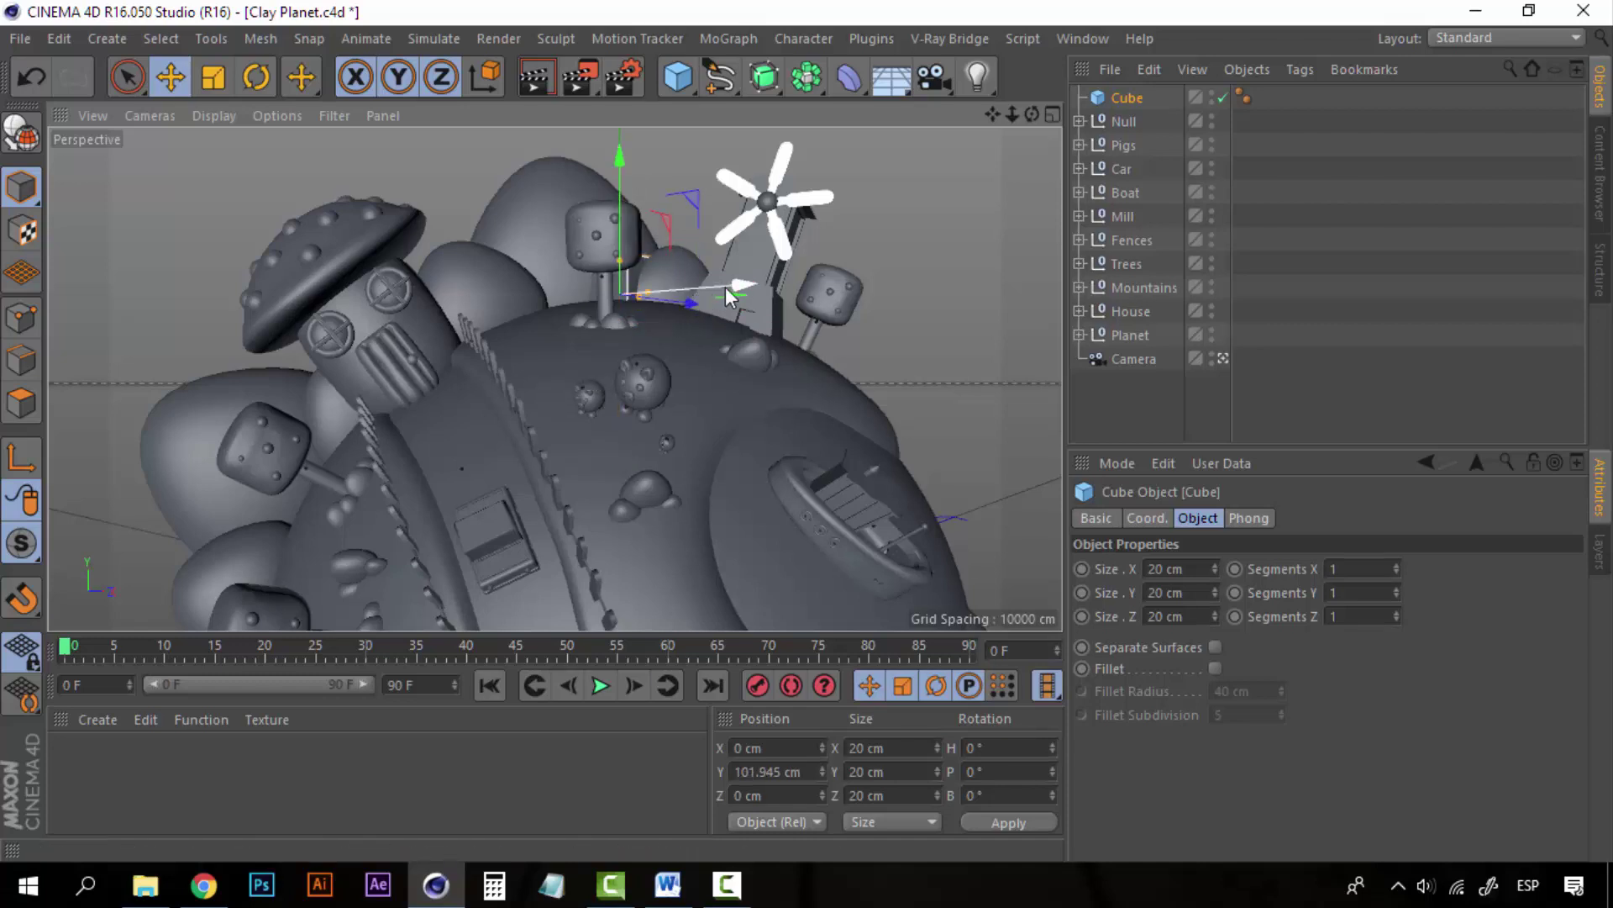
pyautogui.moveTo(725, 285); pyautogui.dragTo(672, 330)
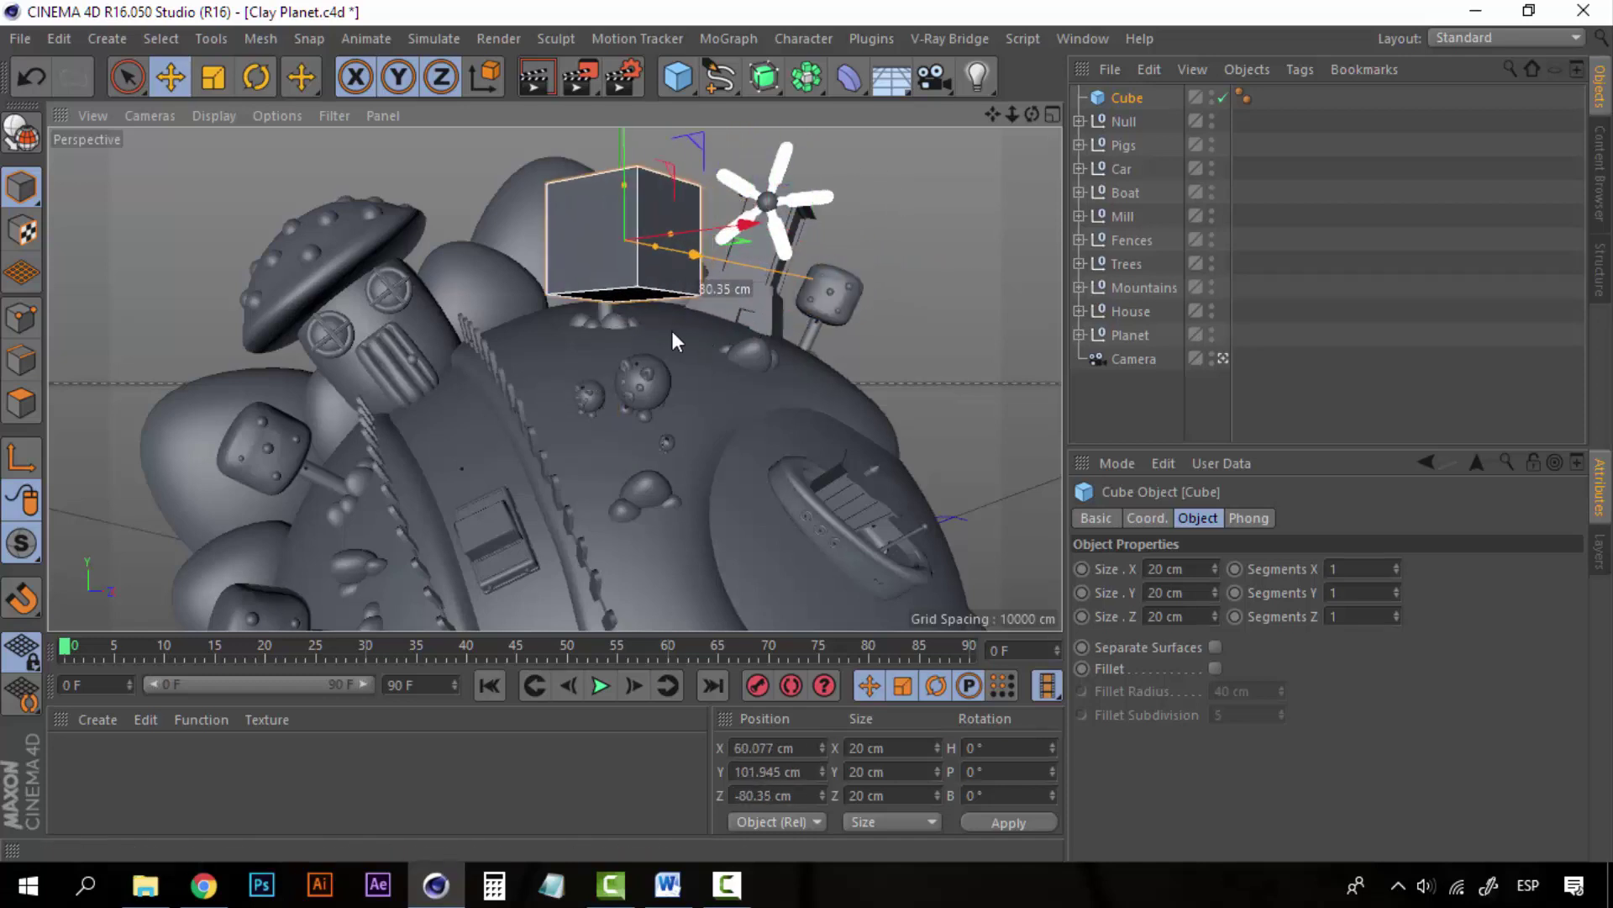
pyautogui.moveTo(627, 140); pyautogui.dragTo(627, 326)
pyautogui.click(1181, 568)
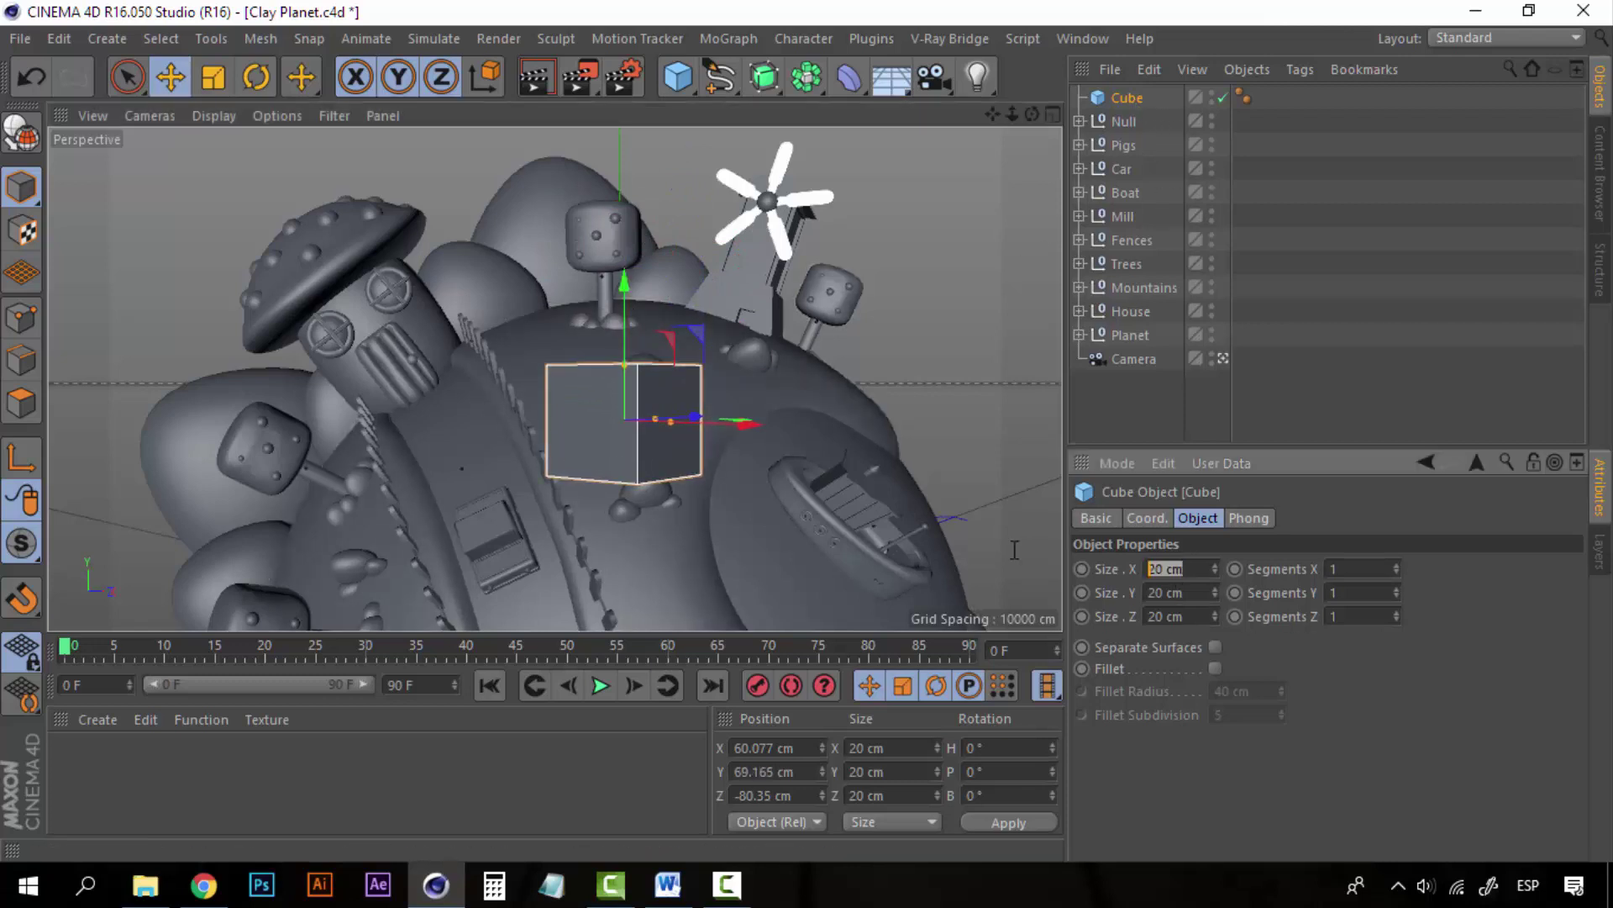
pyautogui.write('3')
pyautogui.click(1190, 591)
pyautogui.write('3')
pyautogui.click(1180, 616)
pyautogui.write('3')
pyautogui.press('Return')
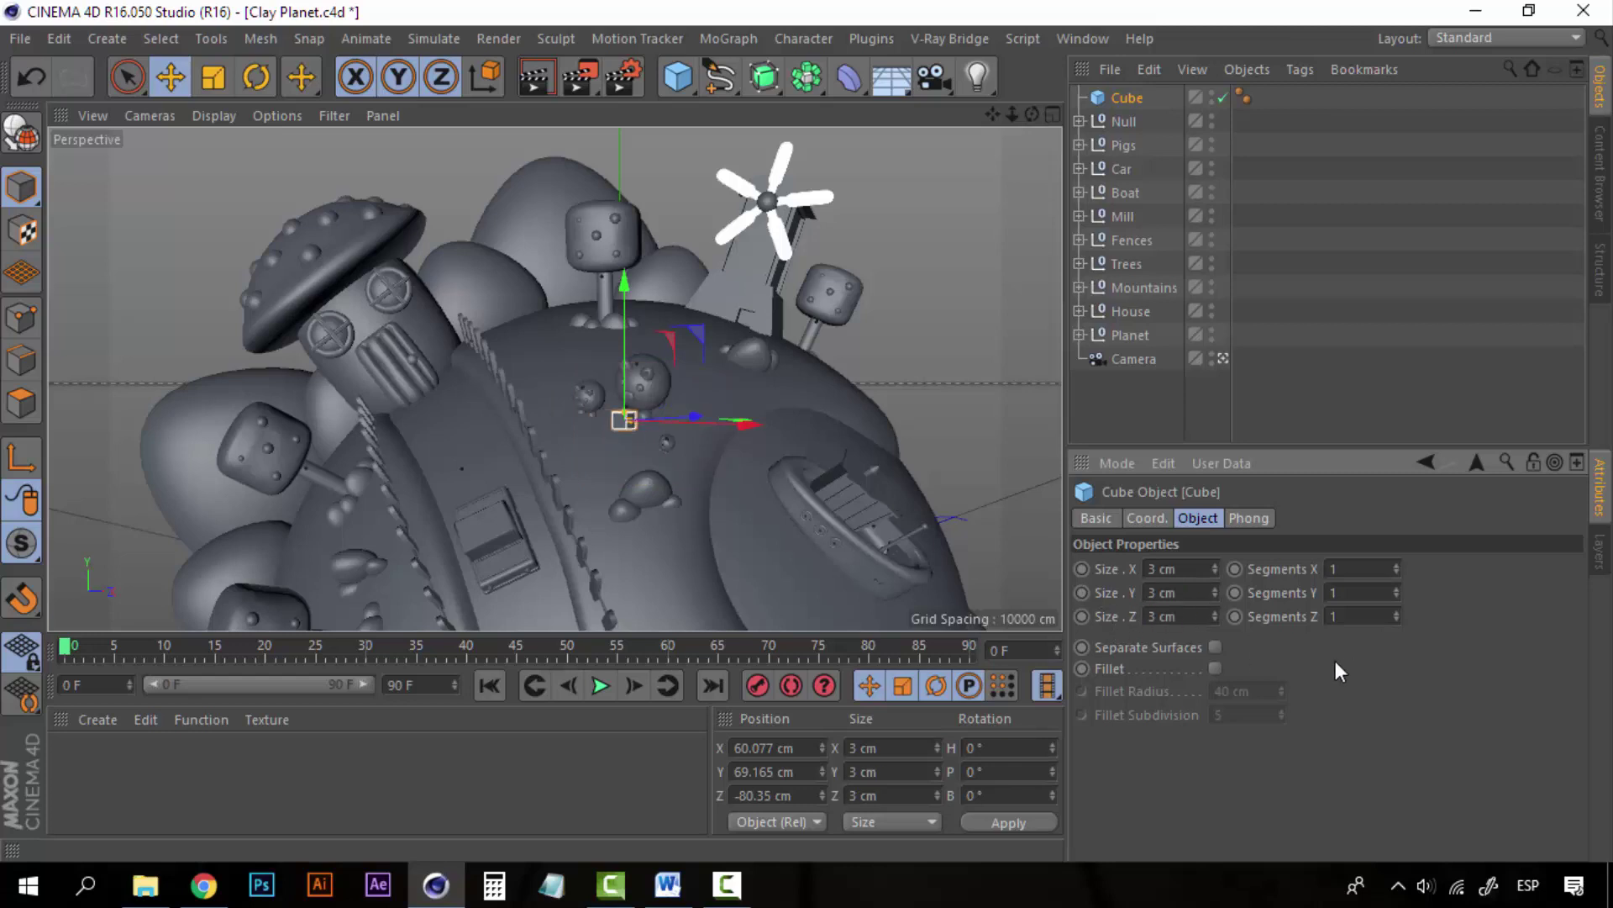
# Step: Put the Cube under a new Subdivision Surface, sink it slightly and tilt it
pyautogui.click(763, 80)
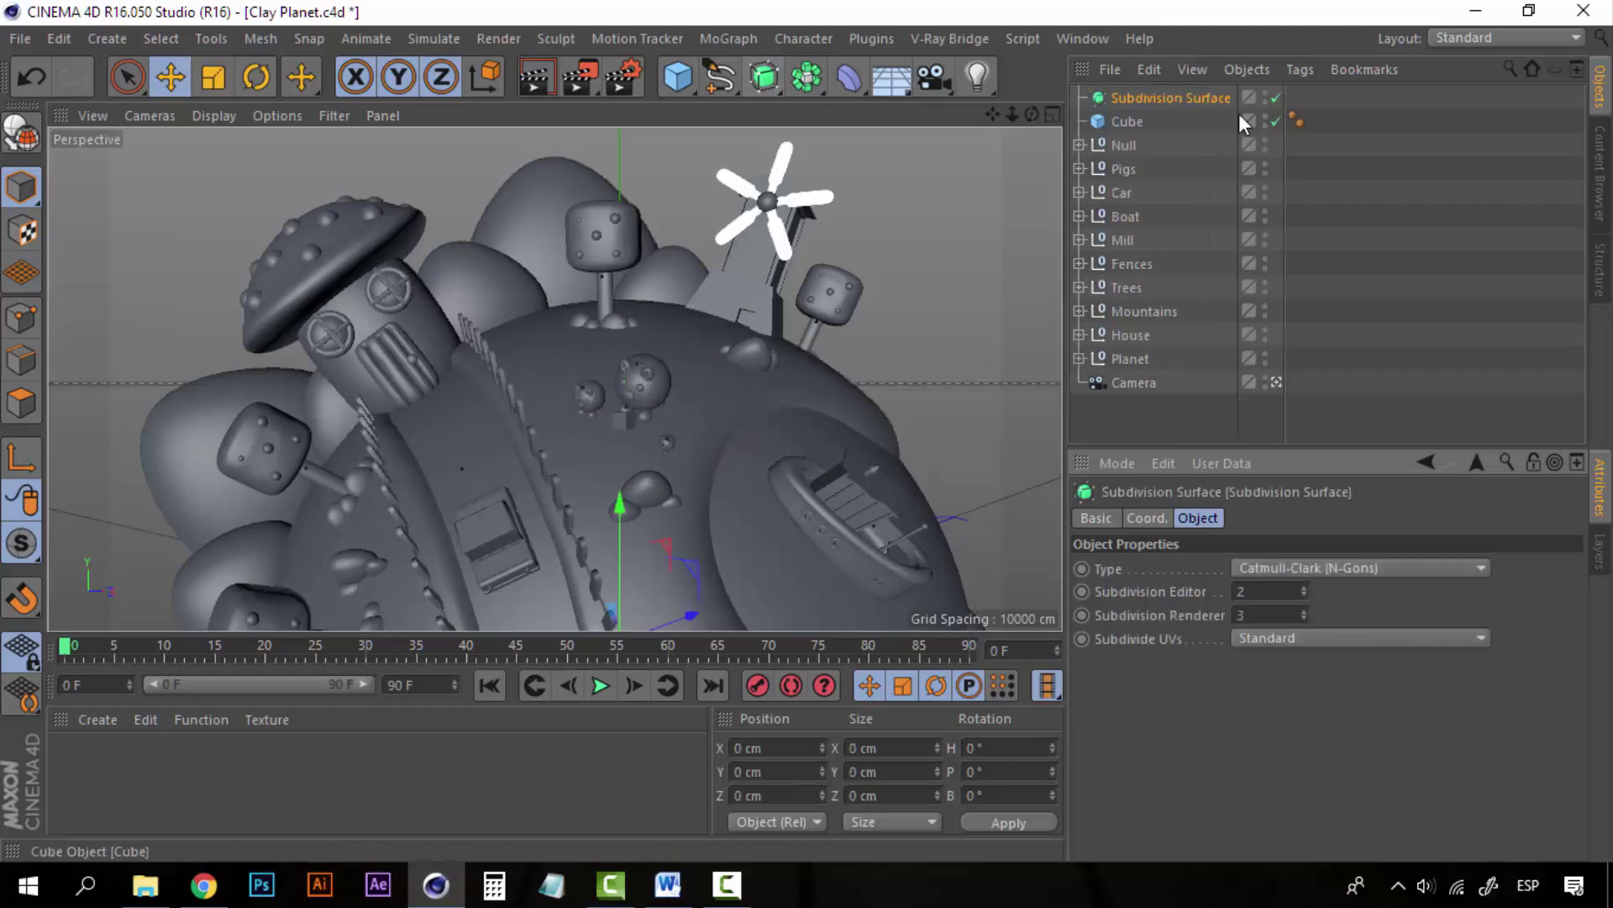
pyautogui.moveTo(1126, 119); pyautogui.dragTo(1158, 97)
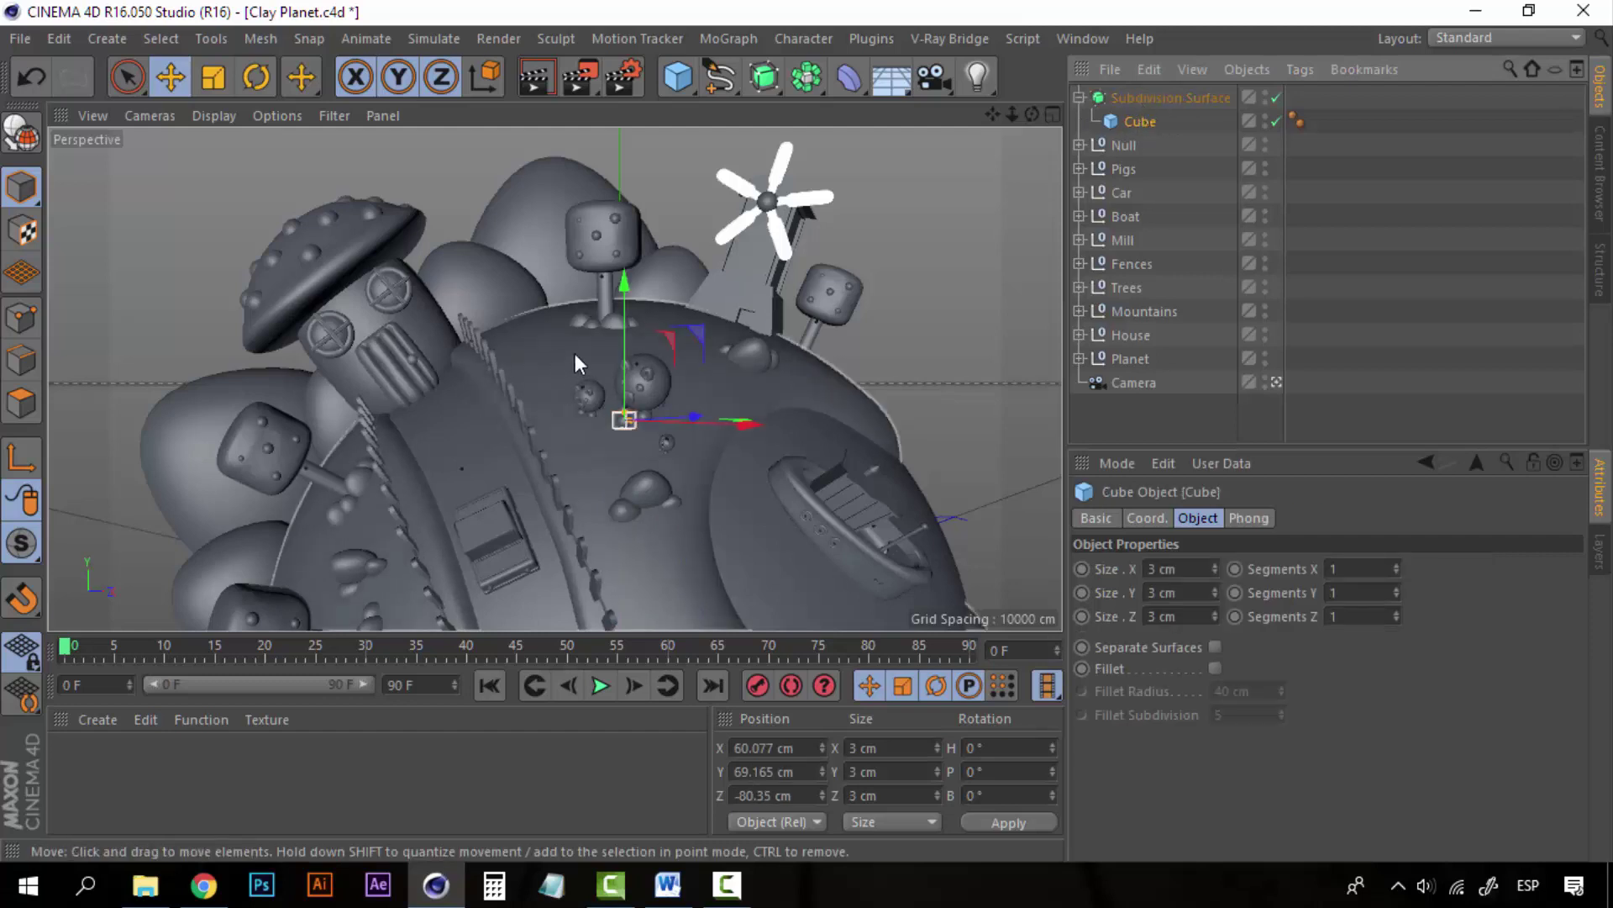
pyautogui.moveTo(622, 281); pyautogui.dragTo(622, 325)
pyautogui.press('r')
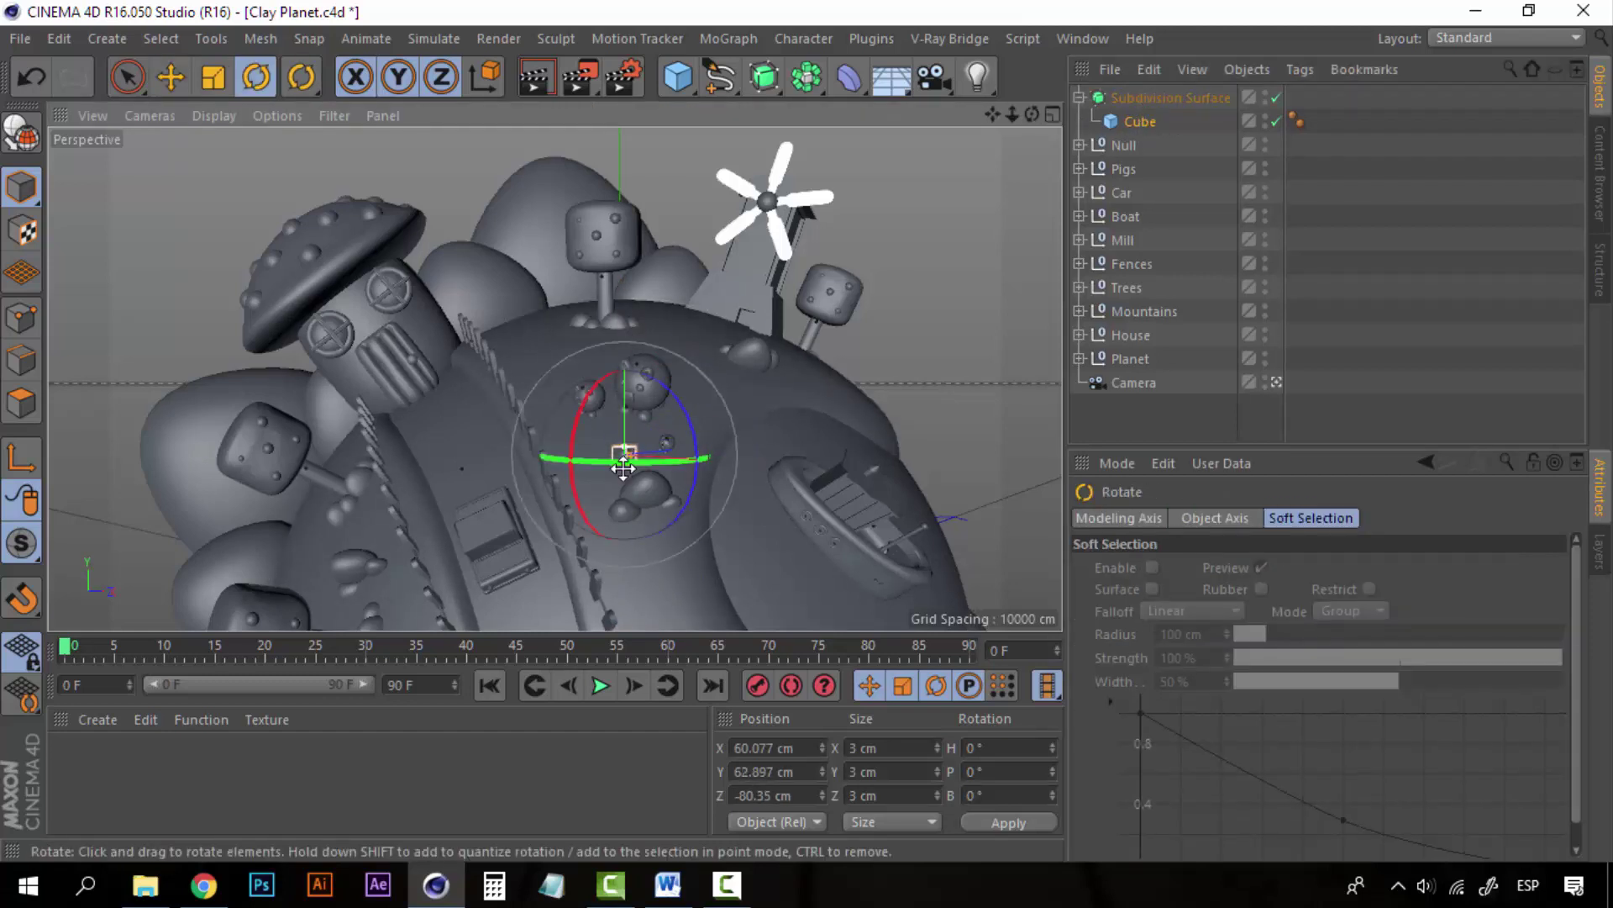
pyautogui.moveTo(693, 420); pyautogui.dragTo(703, 496)
pyautogui.moveTo(619, 429); pyautogui.dragTo(562, 461)
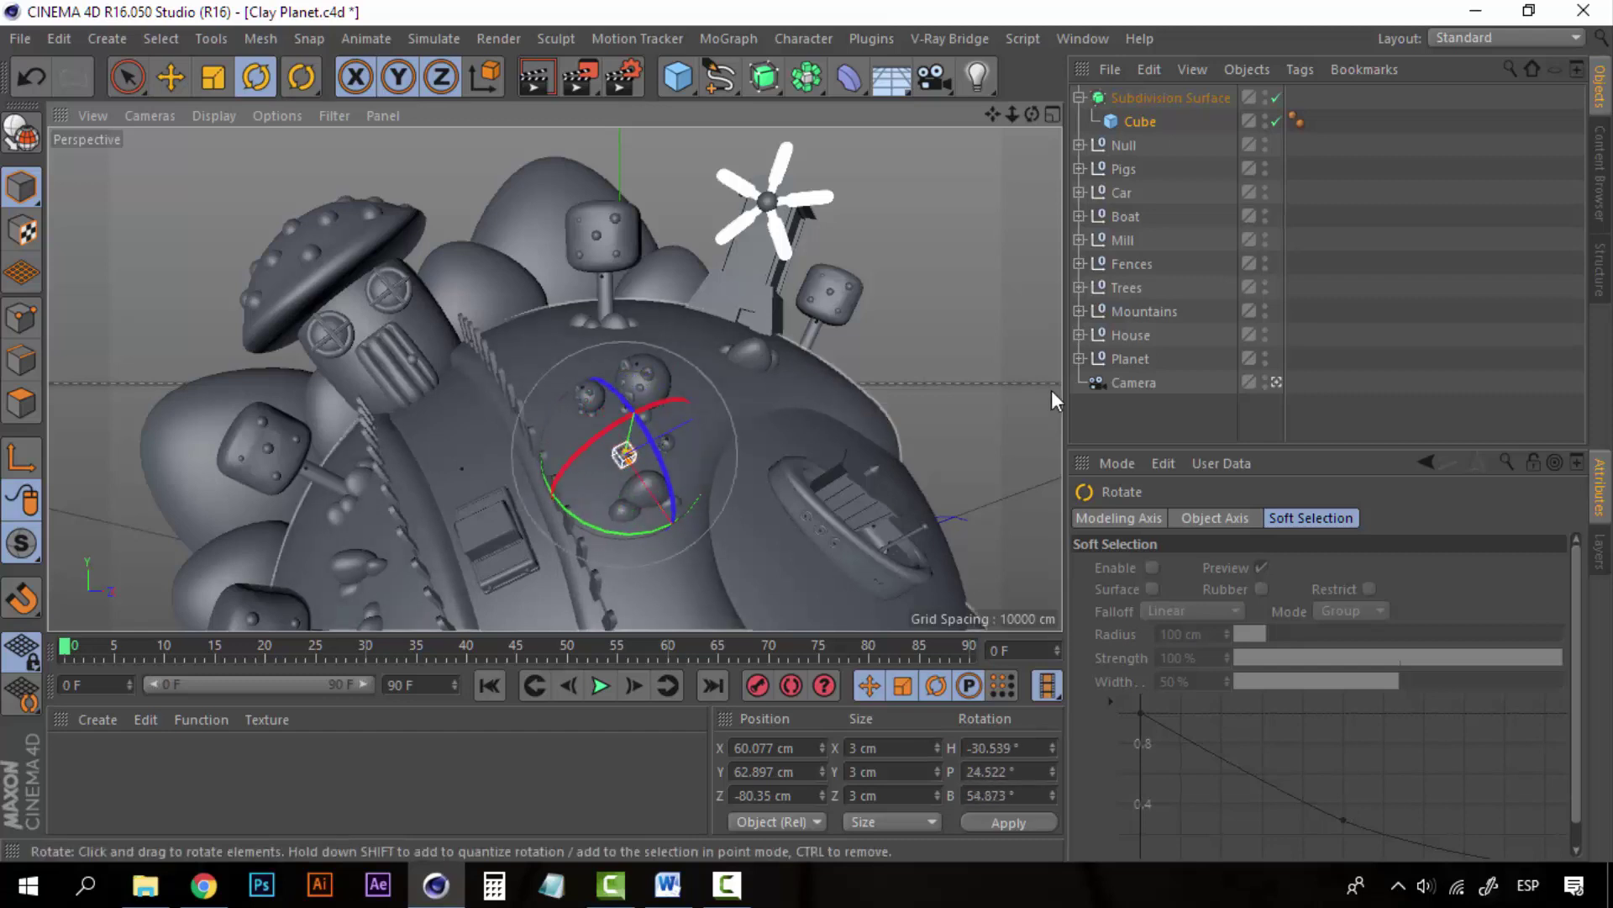
pyautogui.click(1054, 382)
# Step: Squash the rounded cube to scale 0.89, 0.68, 0.91
pyautogui.click(1139, 121)
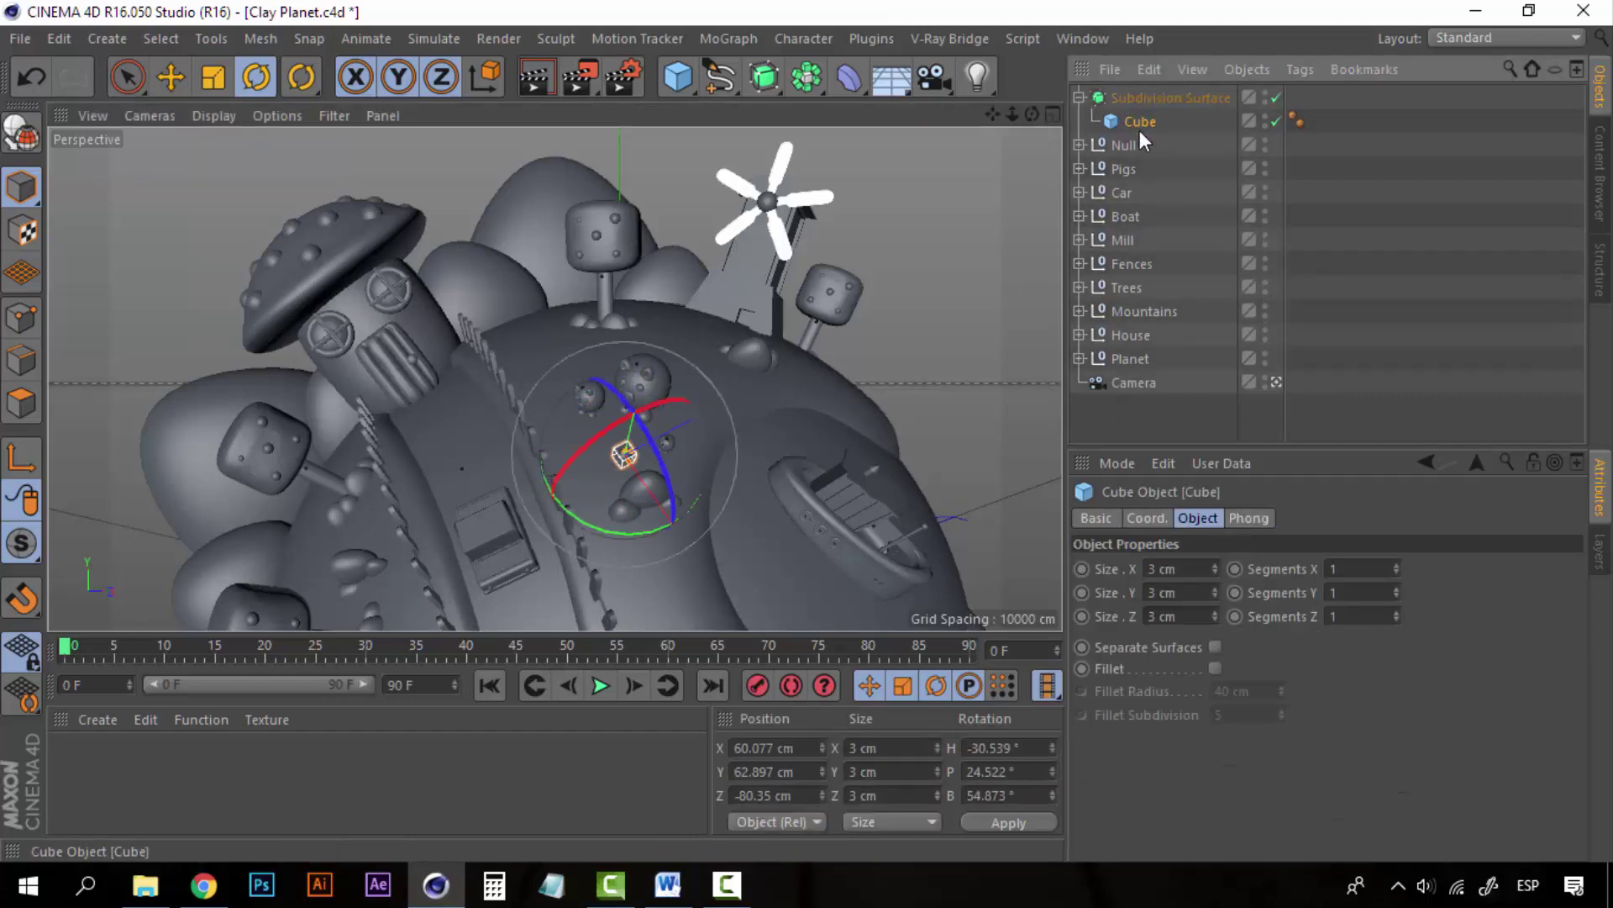
pyautogui.click(1148, 518)
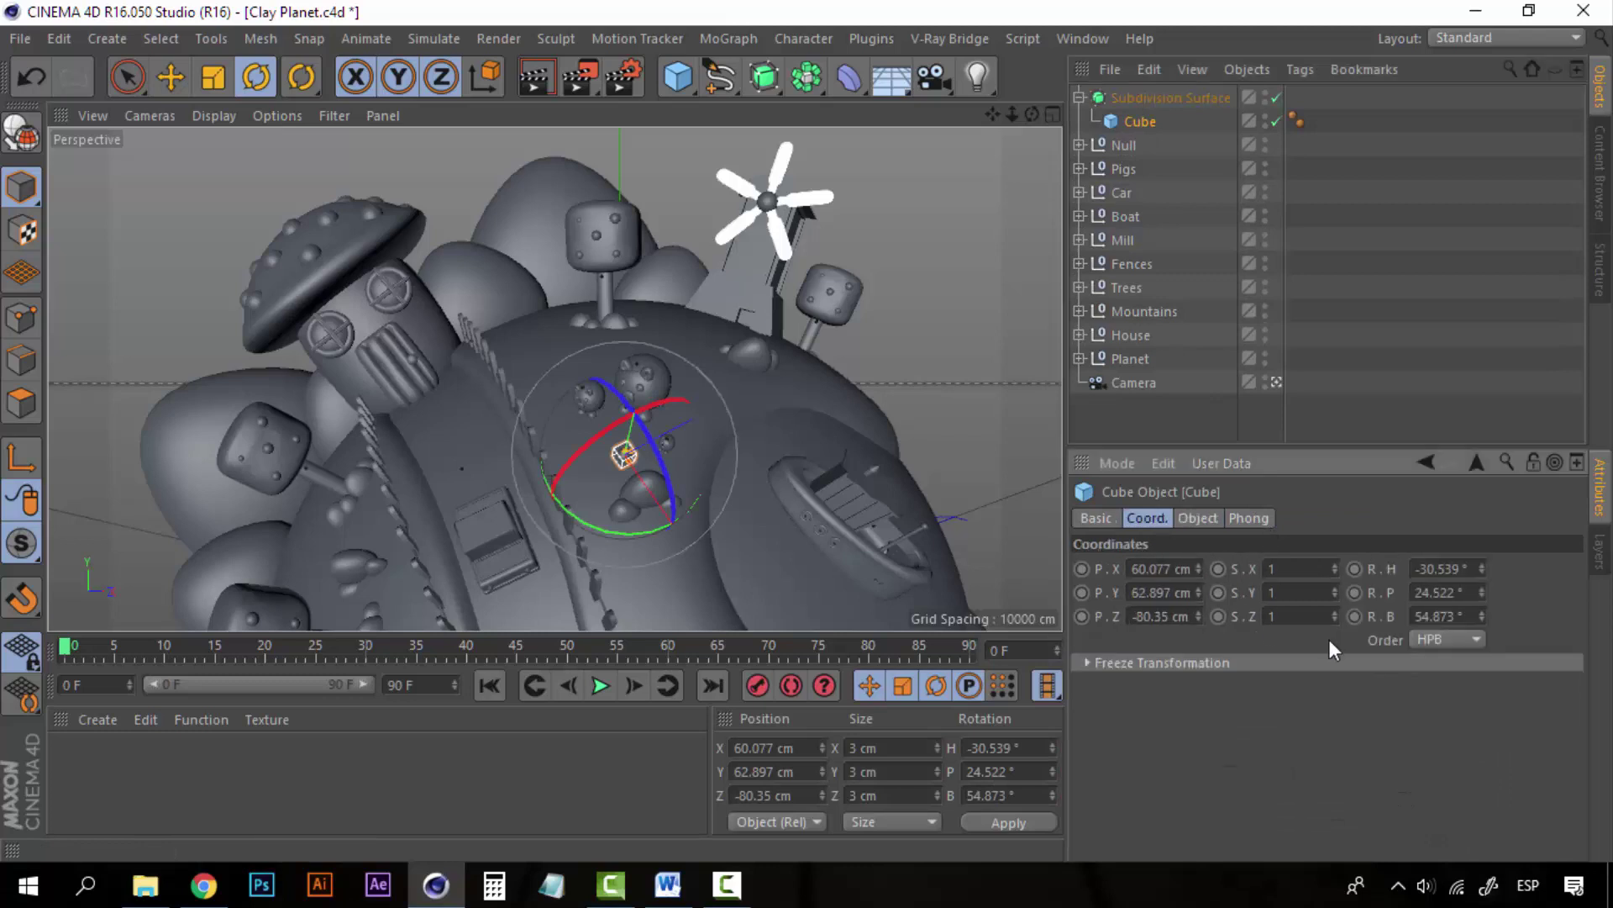
pyautogui.click(1335, 571)
pyautogui.moveTo(1334, 571); pyautogui.dragTo(1219, 479)
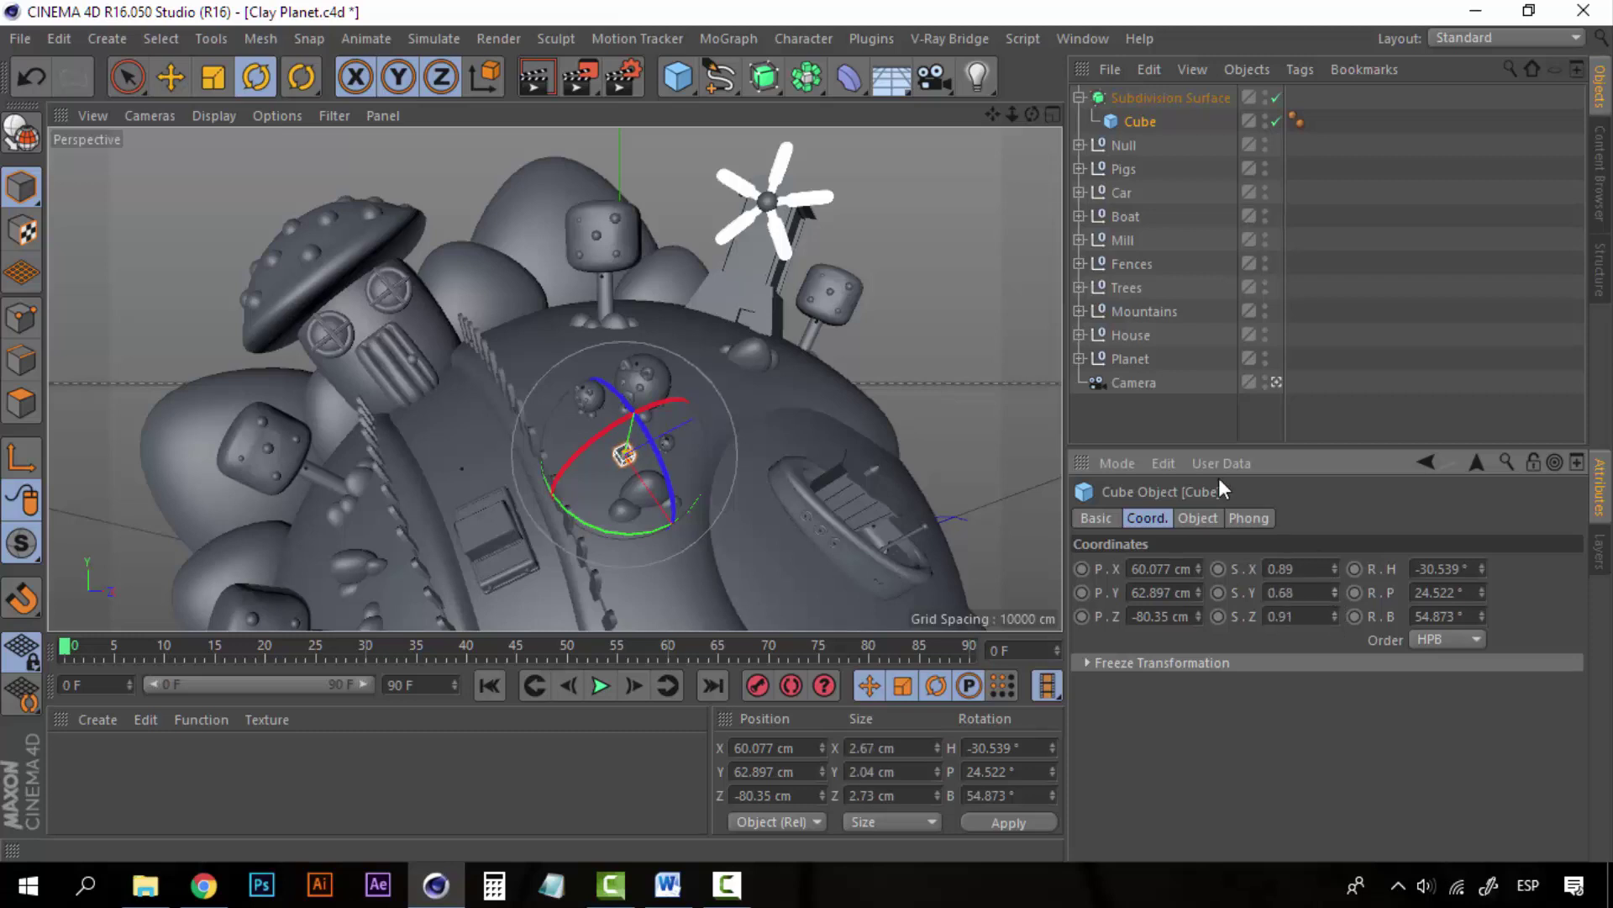
pyautogui.click(1149, 411)
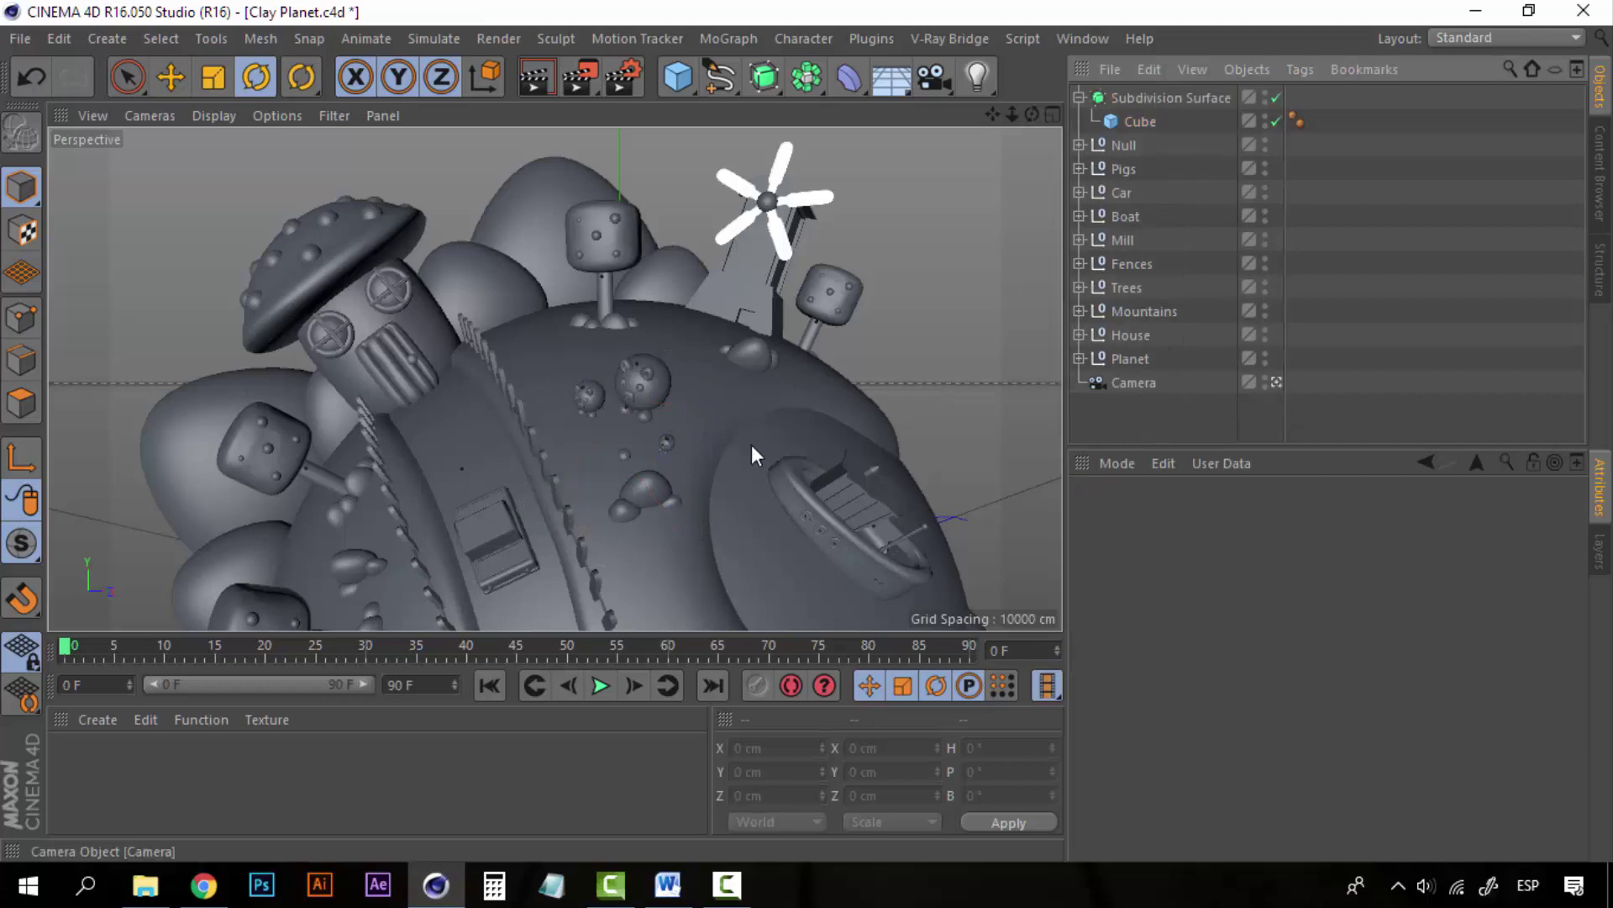
# Step: Move the rounded pebble beside the lower-left bush, to X 42.03, Y 60.268, Z -68.31 cm
pyautogui.click(1137, 97)
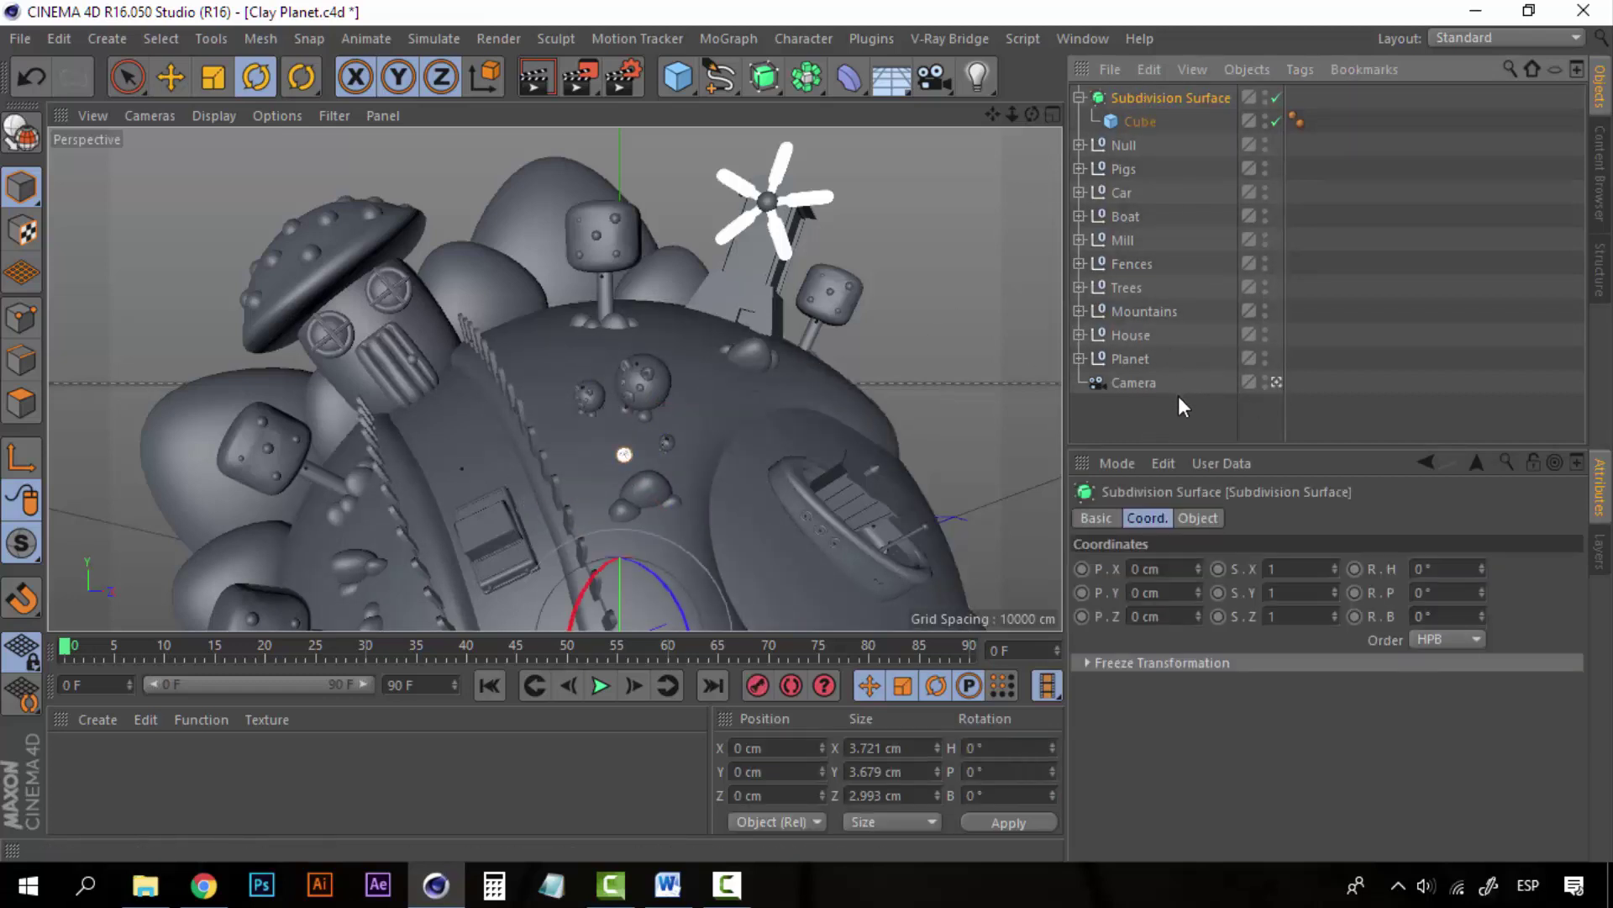
pyautogui.press('o')
pyautogui.keyDown('alt'); pyautogui.moveTo(498, 526); pyautogui.dragTo(395, 511); pyautogui.keyUp('alt')
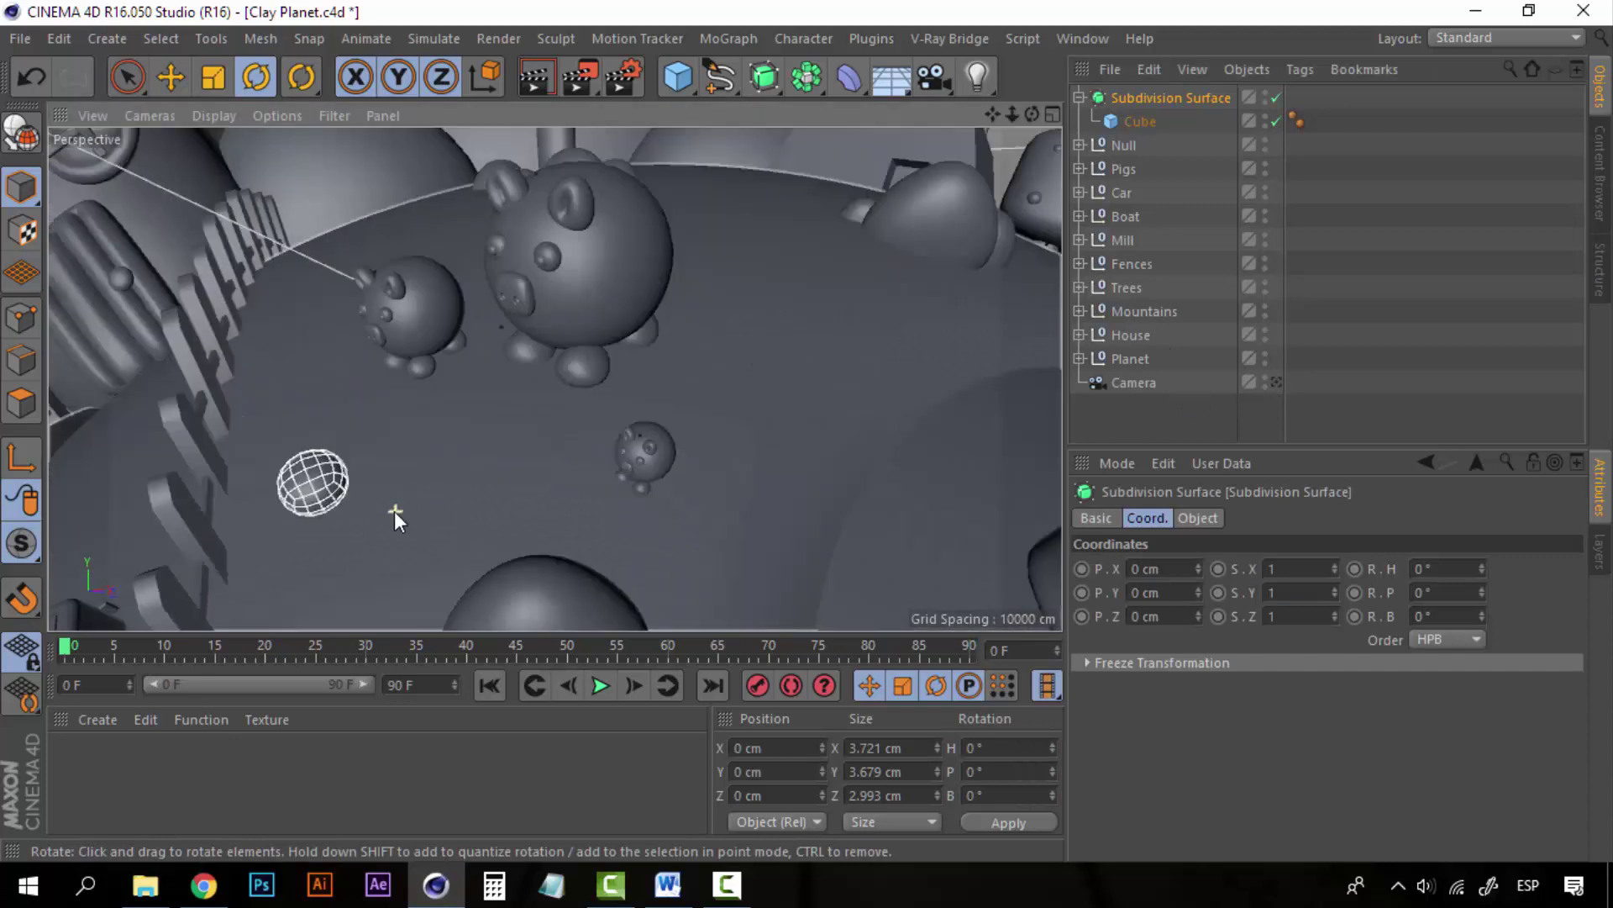
pyautogui.scroll(-3, 395, 513)
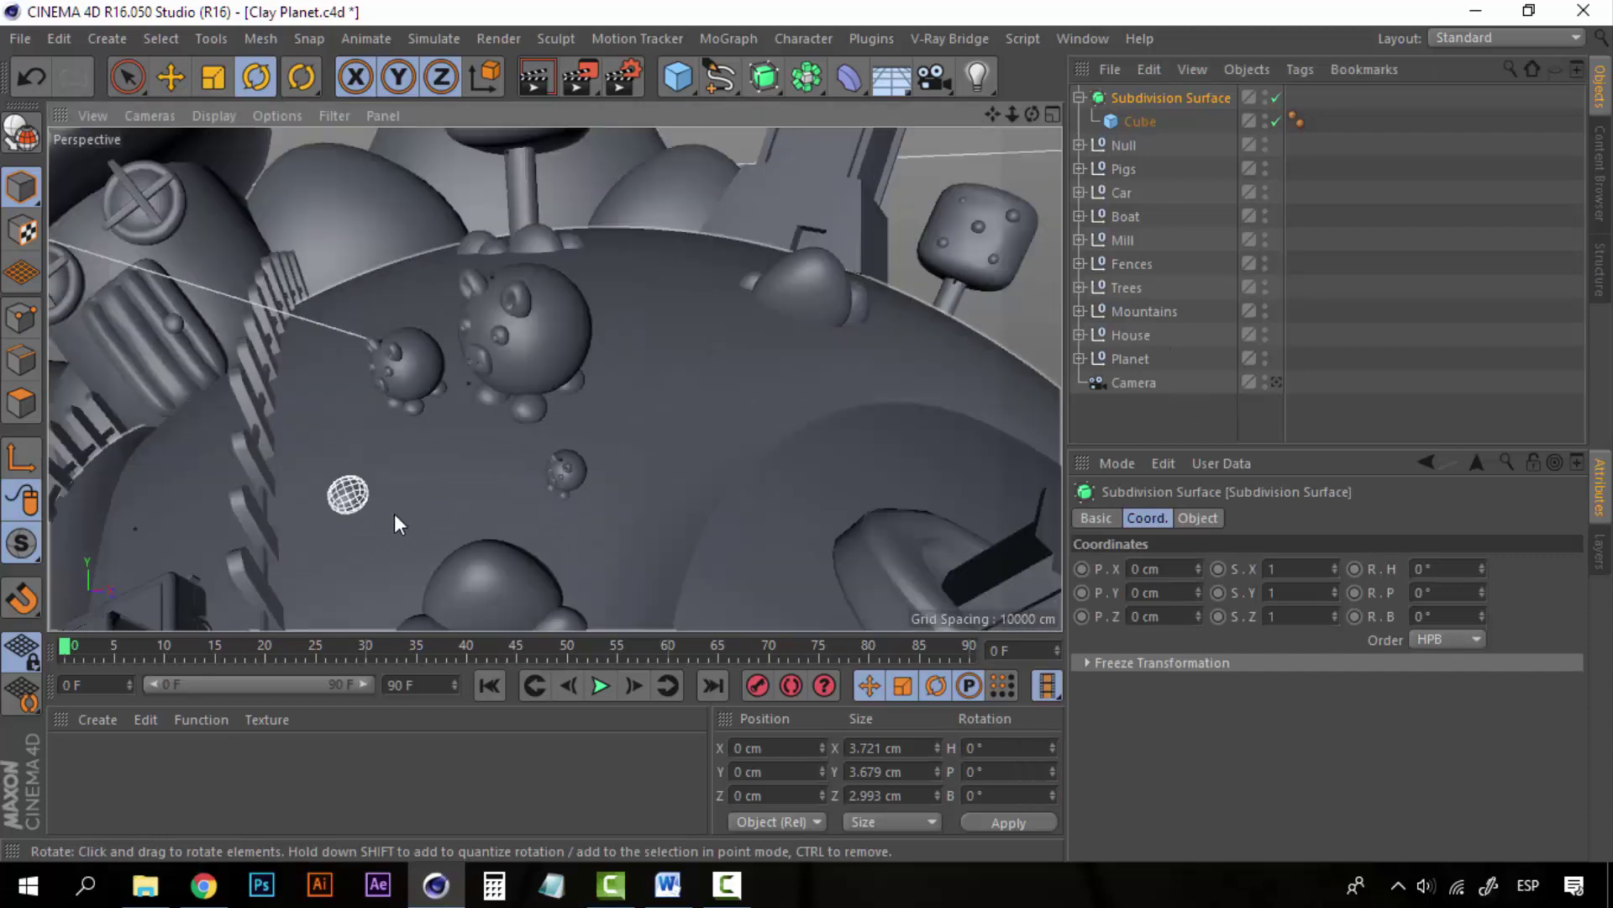
pyautogui.click(1147, 121)
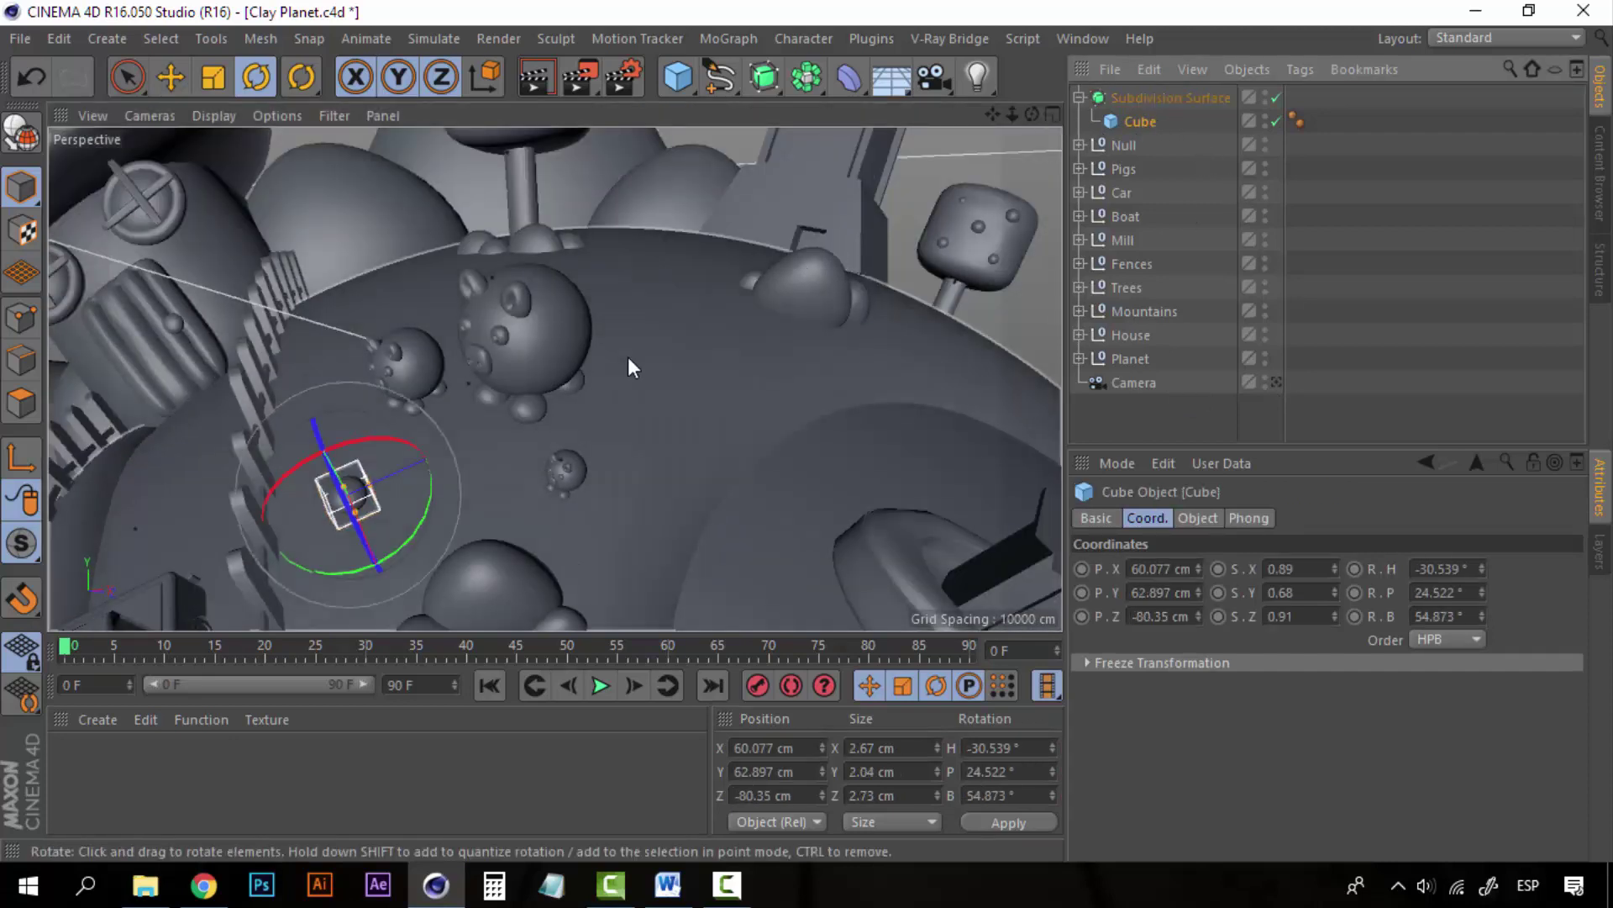
pyautogui.press('e')
pyautogui.moveTo(315, 437); pyautogui.dragTo(393, 536)
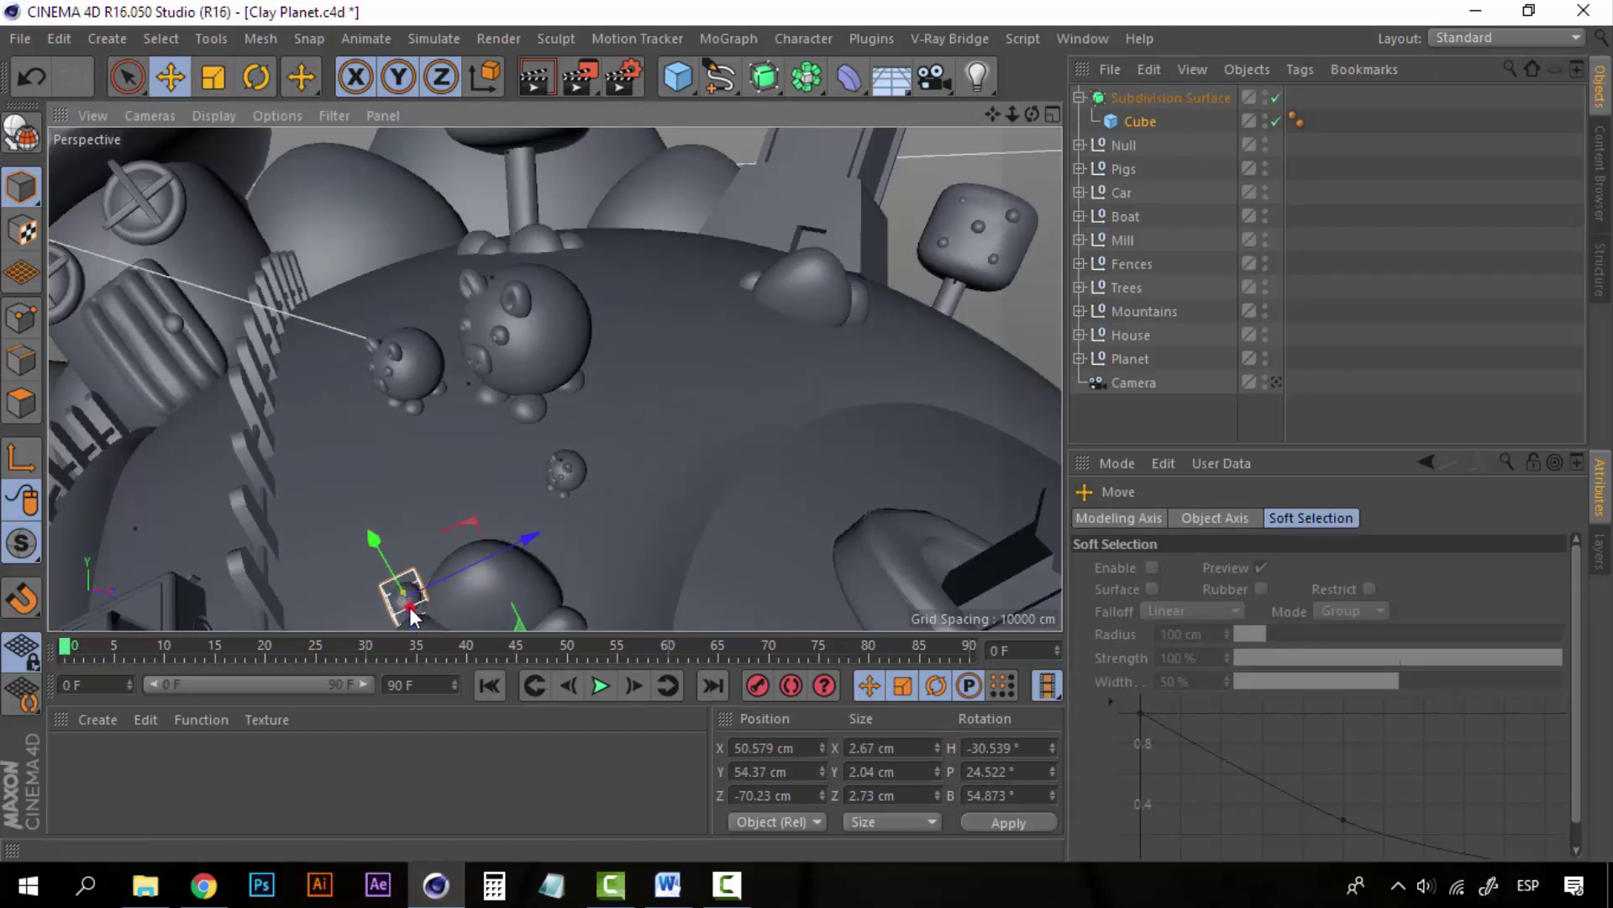
pyautogui.keyDown('alt'); pyautogui.moveTo(452, 588); pyautogui.dragTo(437, 503, button='middle'); pyautogui.keyUp('alt')
pyautogui.moveTo(441, 573); pyautogui.dragTo(355, 334)
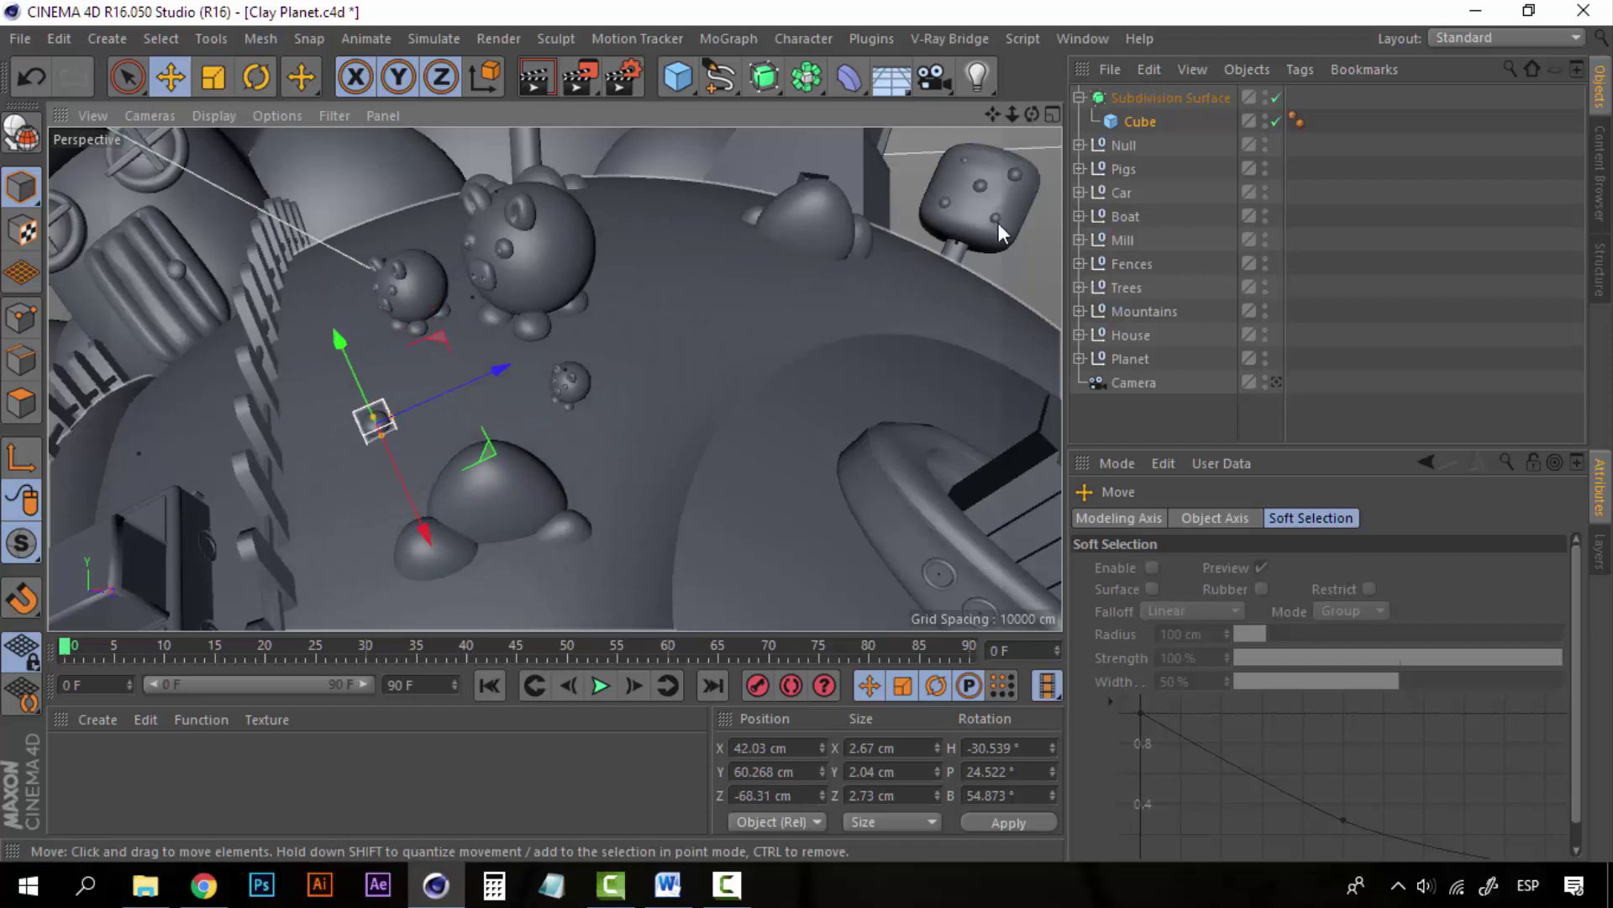
# Step: Duplicate the rock's Subdivision Surface and move the copy's cube beside the first rock
pyautogui.click(1117, 99)
pyautogui.click(1079, 97)
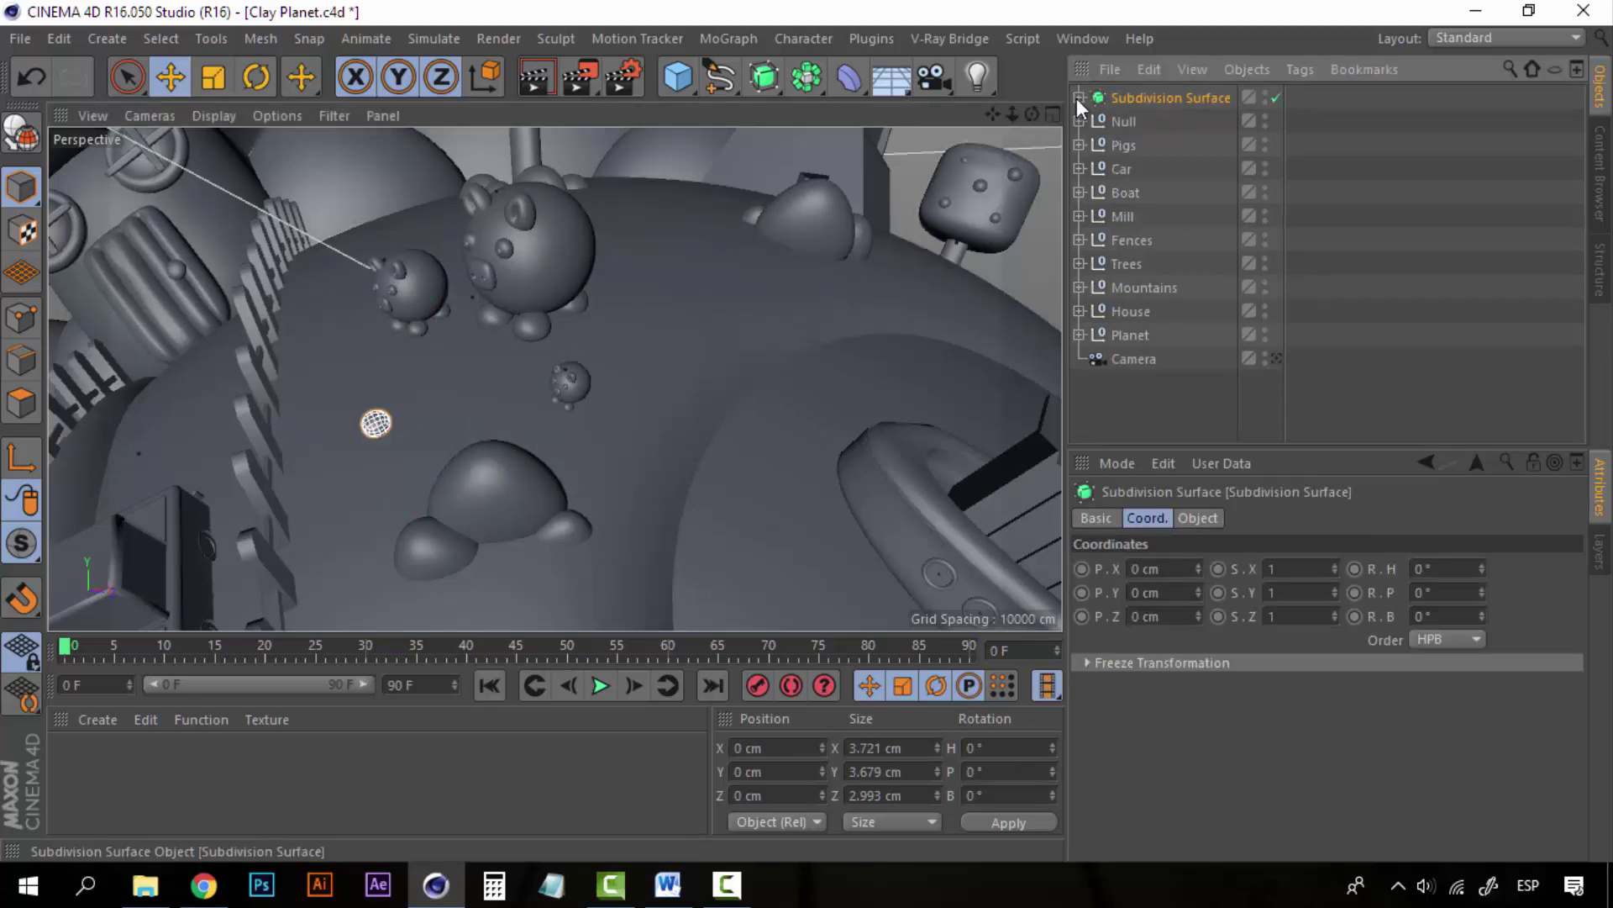
pyautogui.hotkey('ctrl', 'c')
pyautogui.hotkey('ctrl', 'v')
pyautogui.press('e')
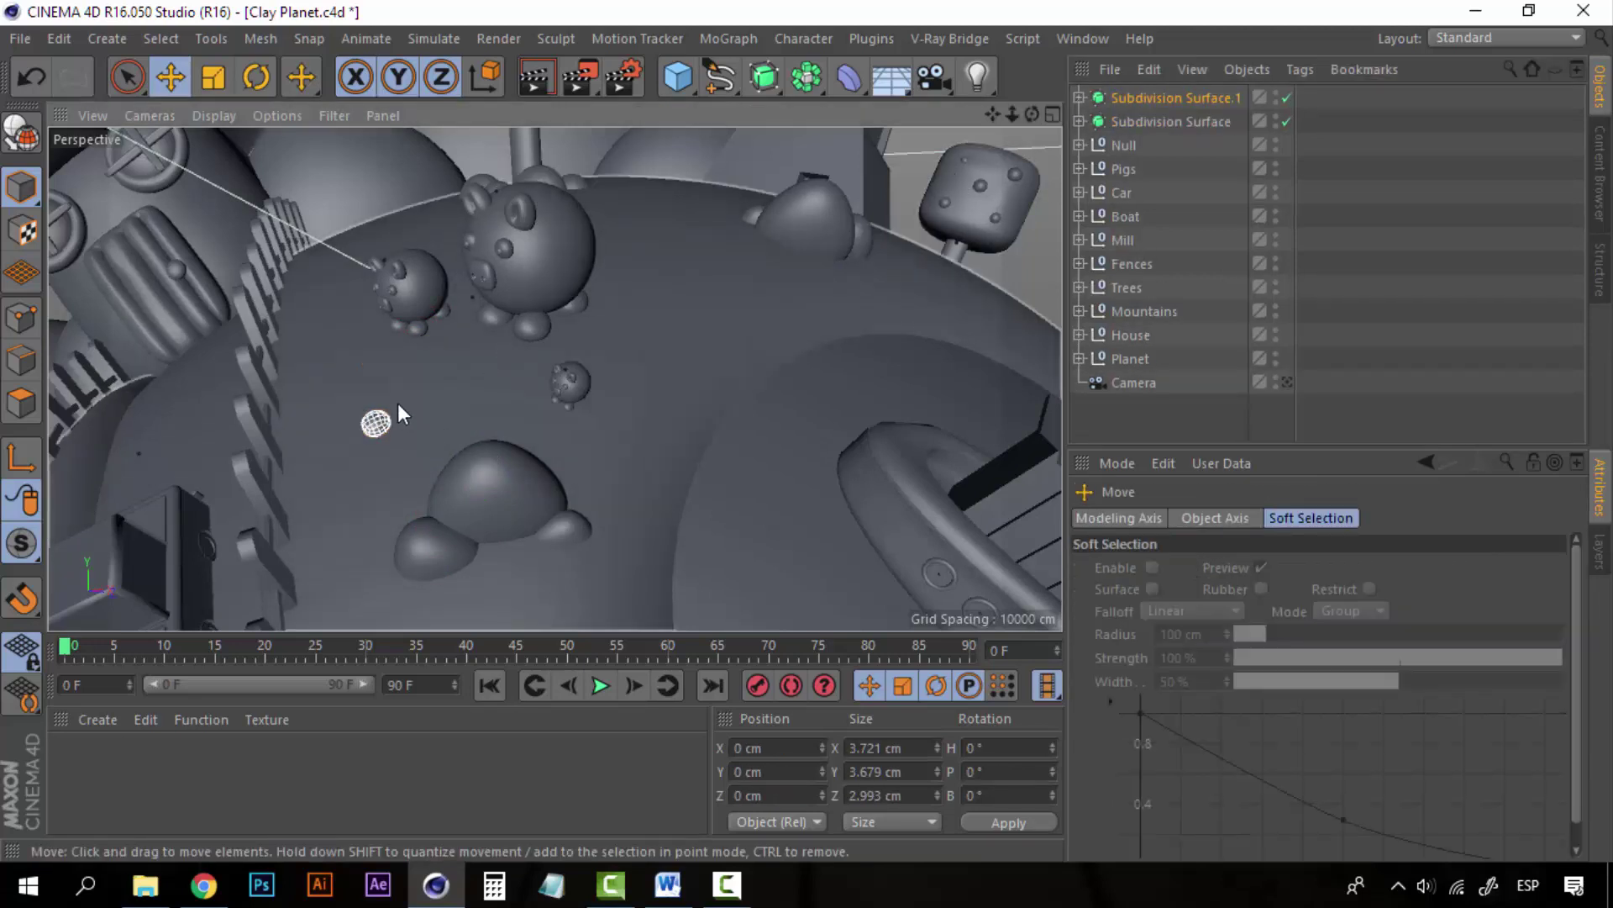
pyautogui.click(1078, 97)
pyautogui.click(1141, 121)
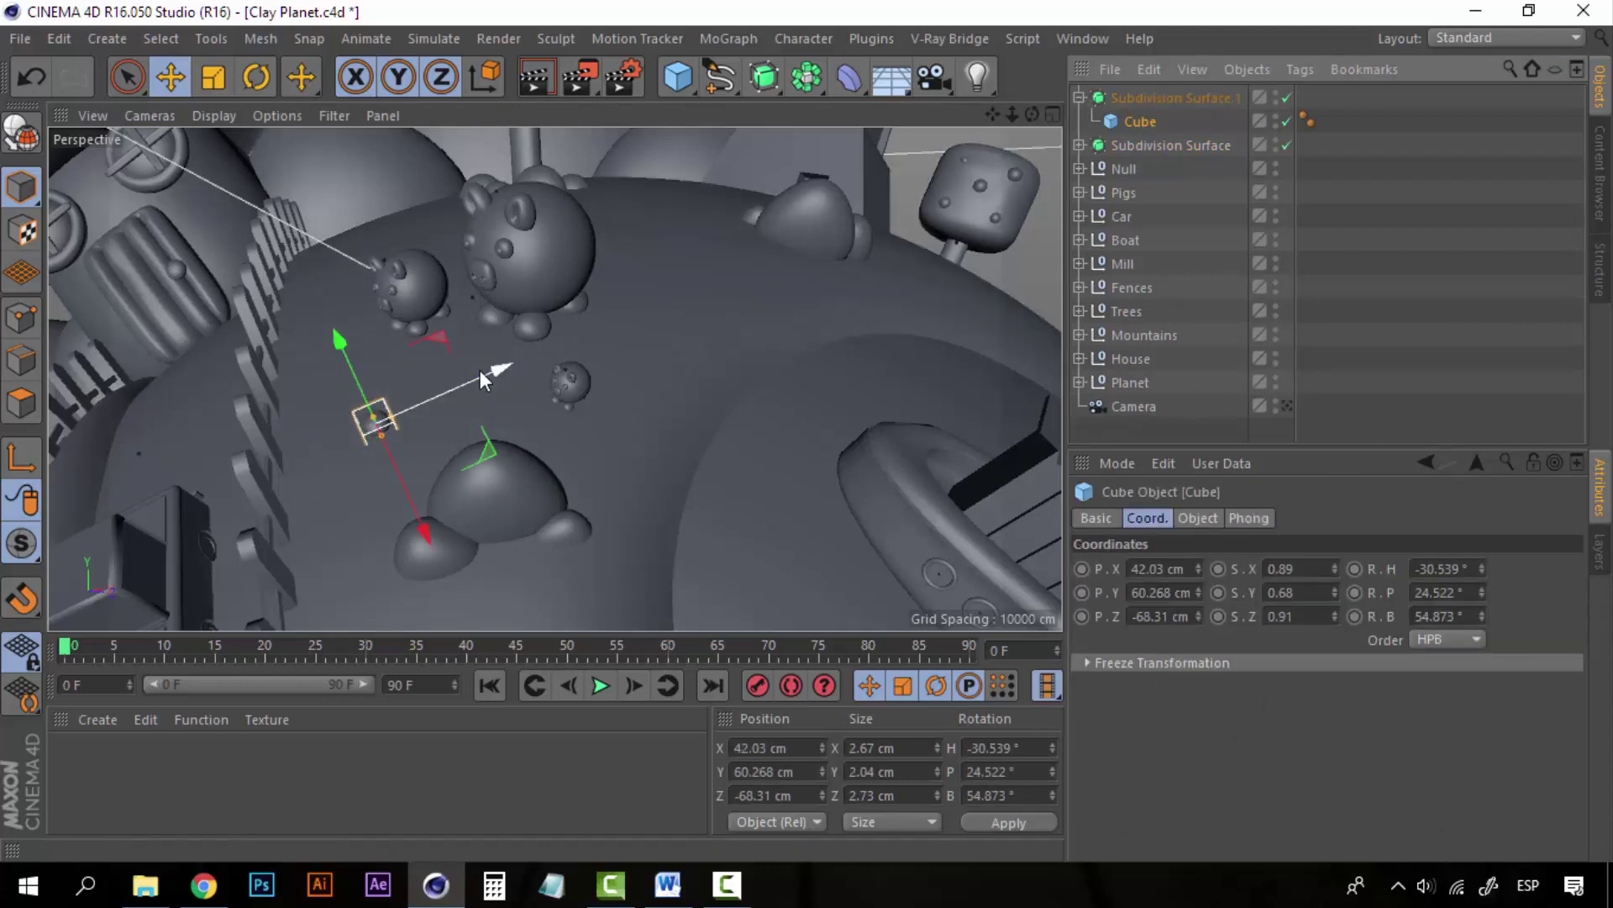
pyautogui.moveTo(481, 370); pyautogui.dragTo(507, 356)
pyautogui.moveTo(422, 456); pyautogui.dragTo(440, 479)
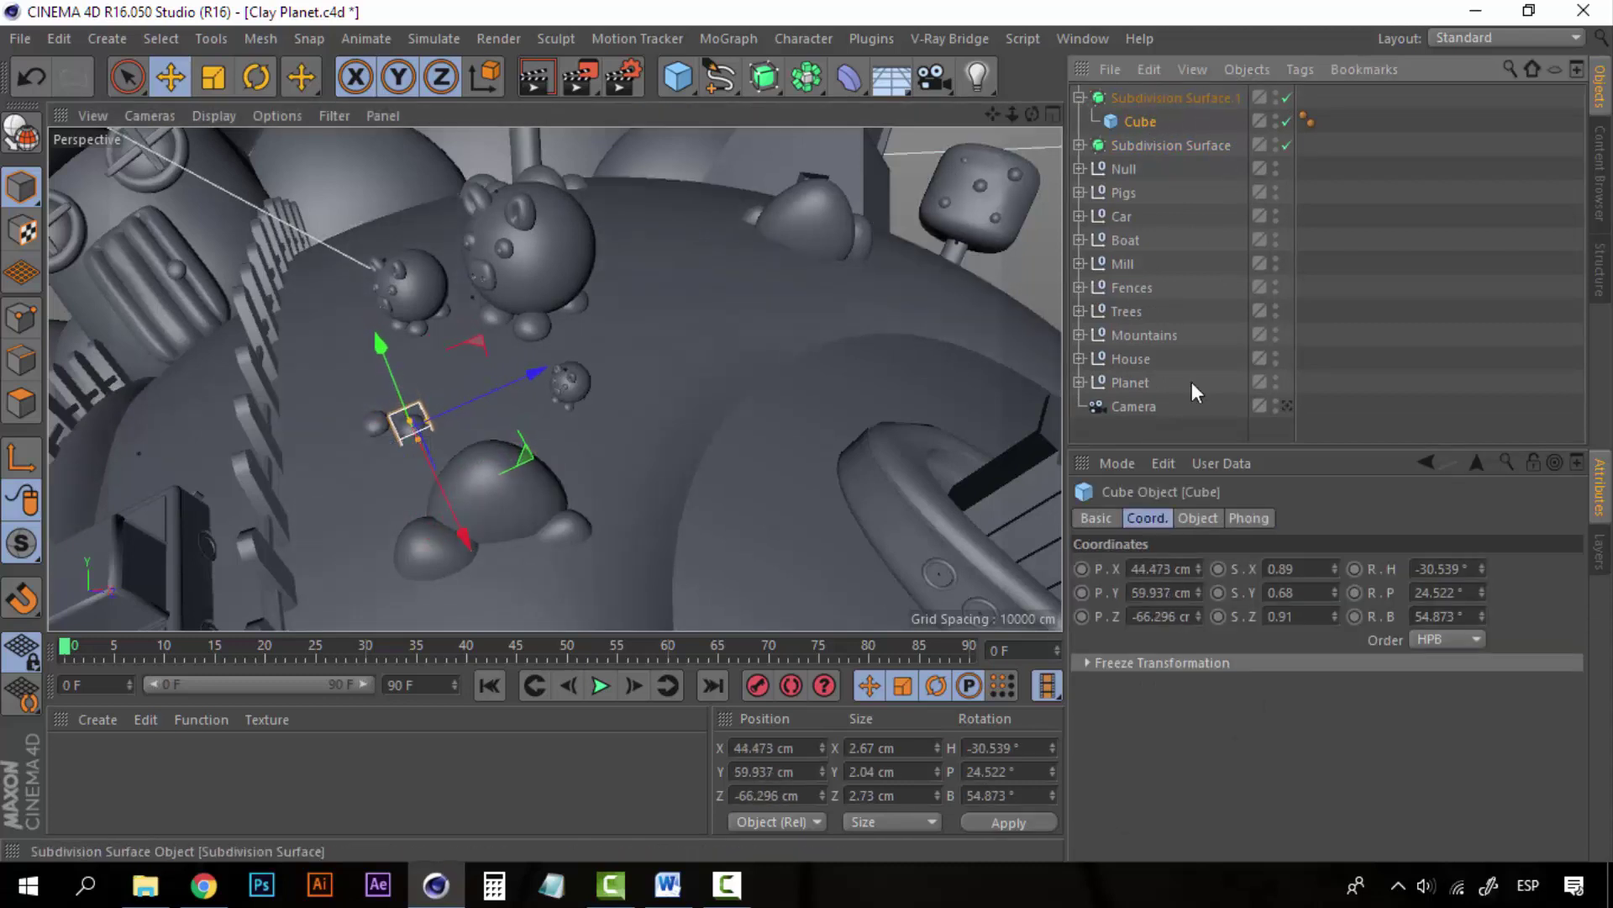
# Step: Resize the second rock's cube to 2 cm on X, Y and Z, then nudge it into place
pyautogui.click(1197, 518)
pyautogui.click(1153, 569)
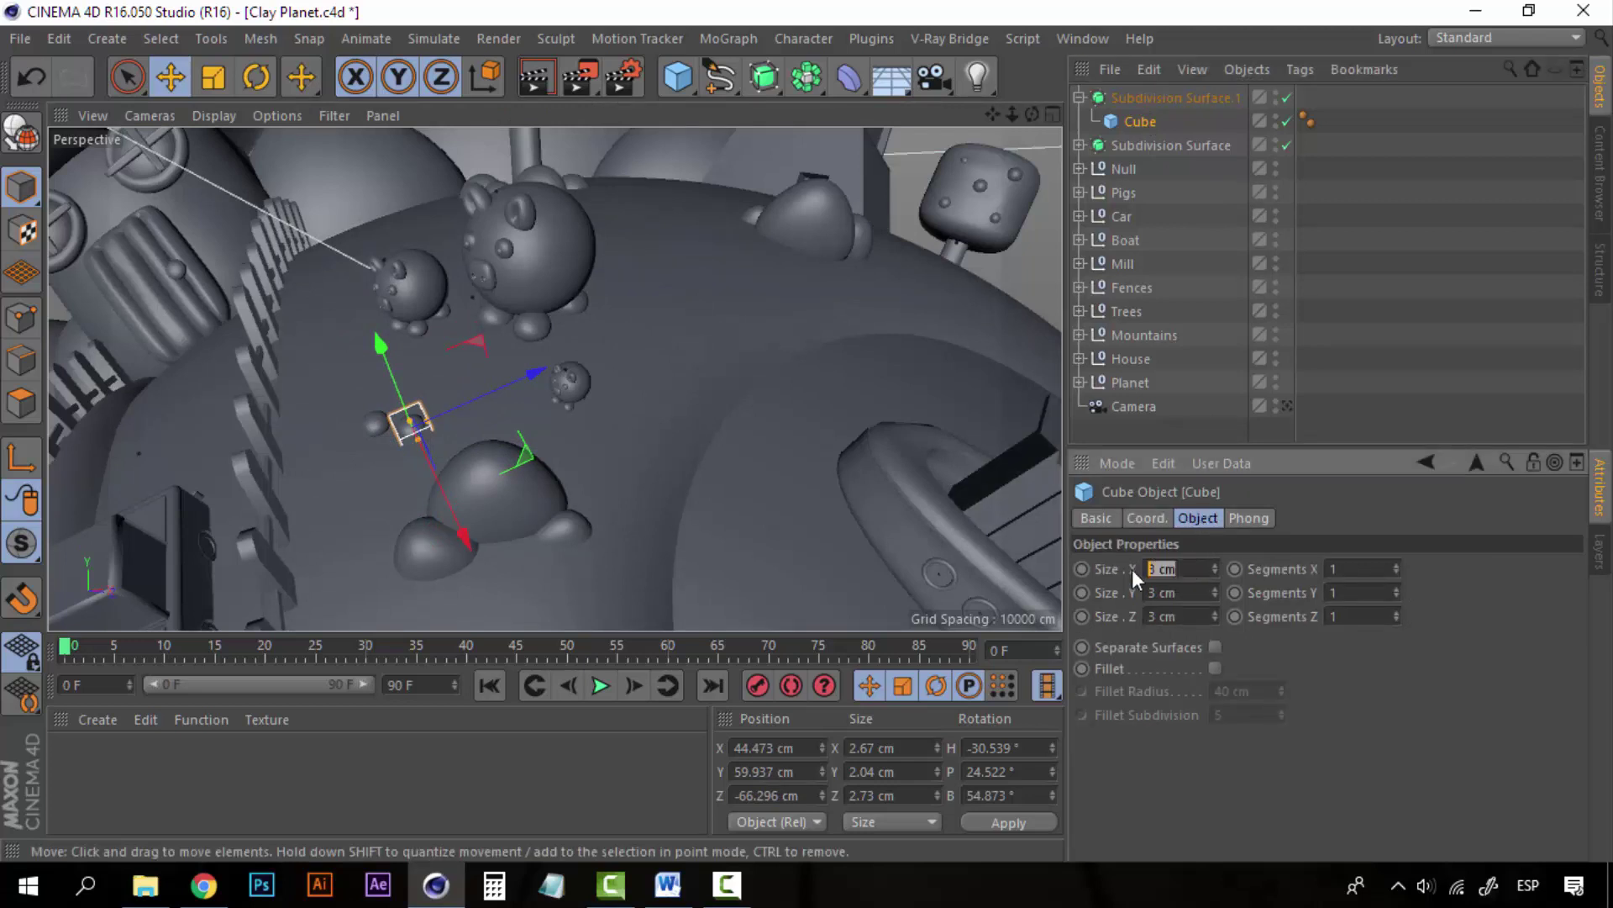
pyautogui.write('1')
pyautogui.press('Tab')
pyautogui.write('1')
pyautogui.press('Tab')
pyautogui.write('1')
pyautogui.press('Return')
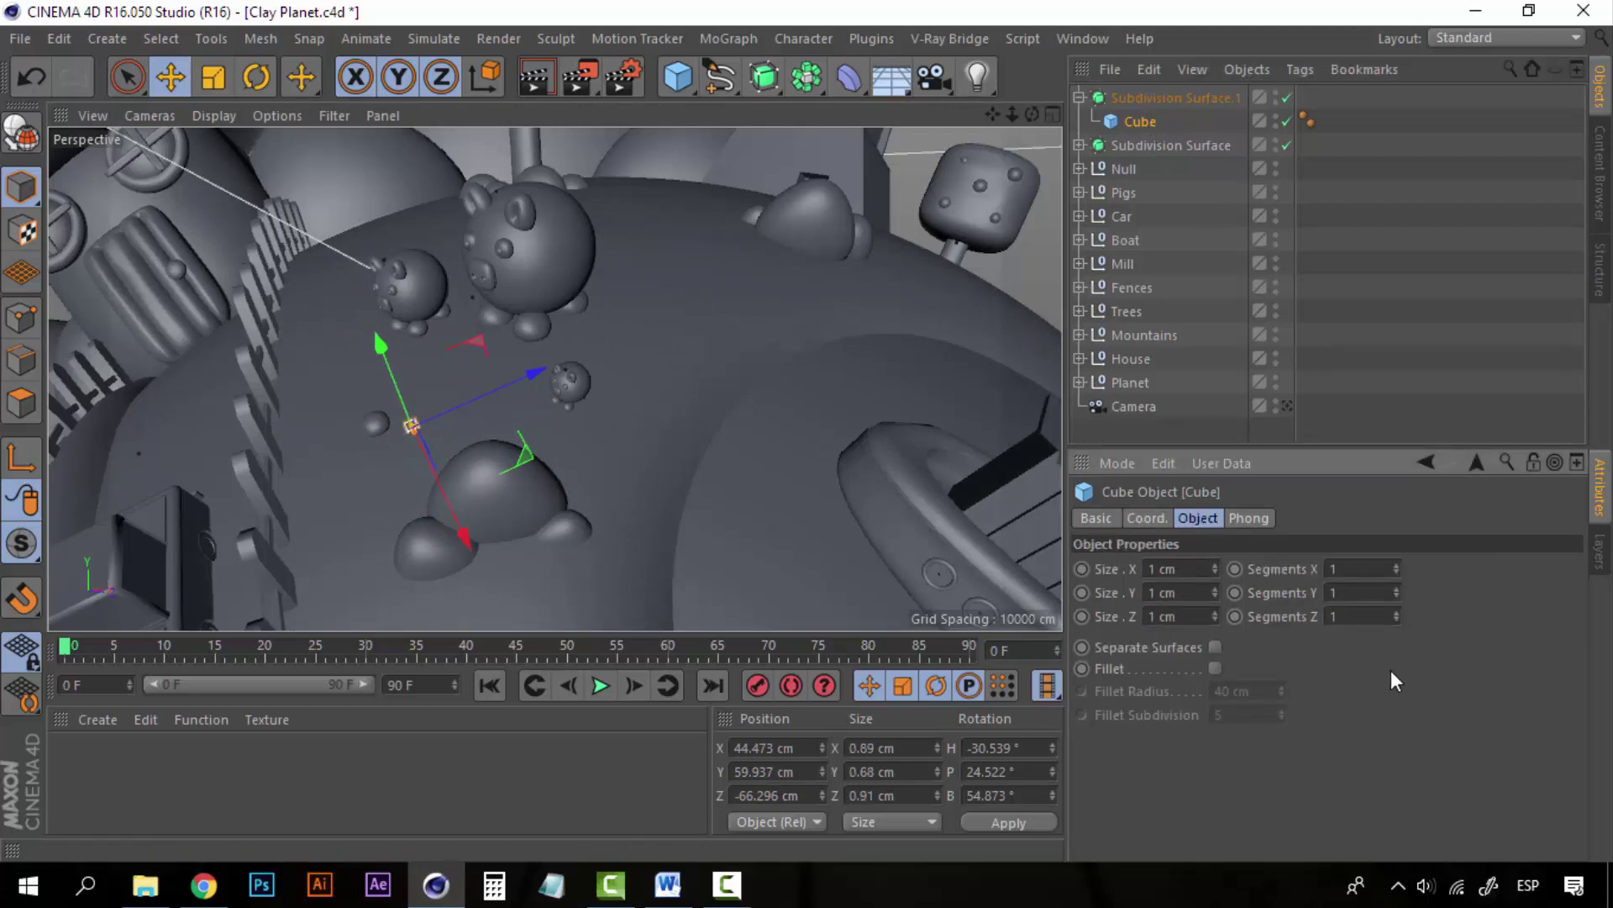
pyautogui.click(1172, 569)
pyautogui.write('2')
pyautogui.press('Tab')
pyautogui.write('2')
pyautogui.press('Tab')
pyautogui.write('2')
pyautogui.press('Return')
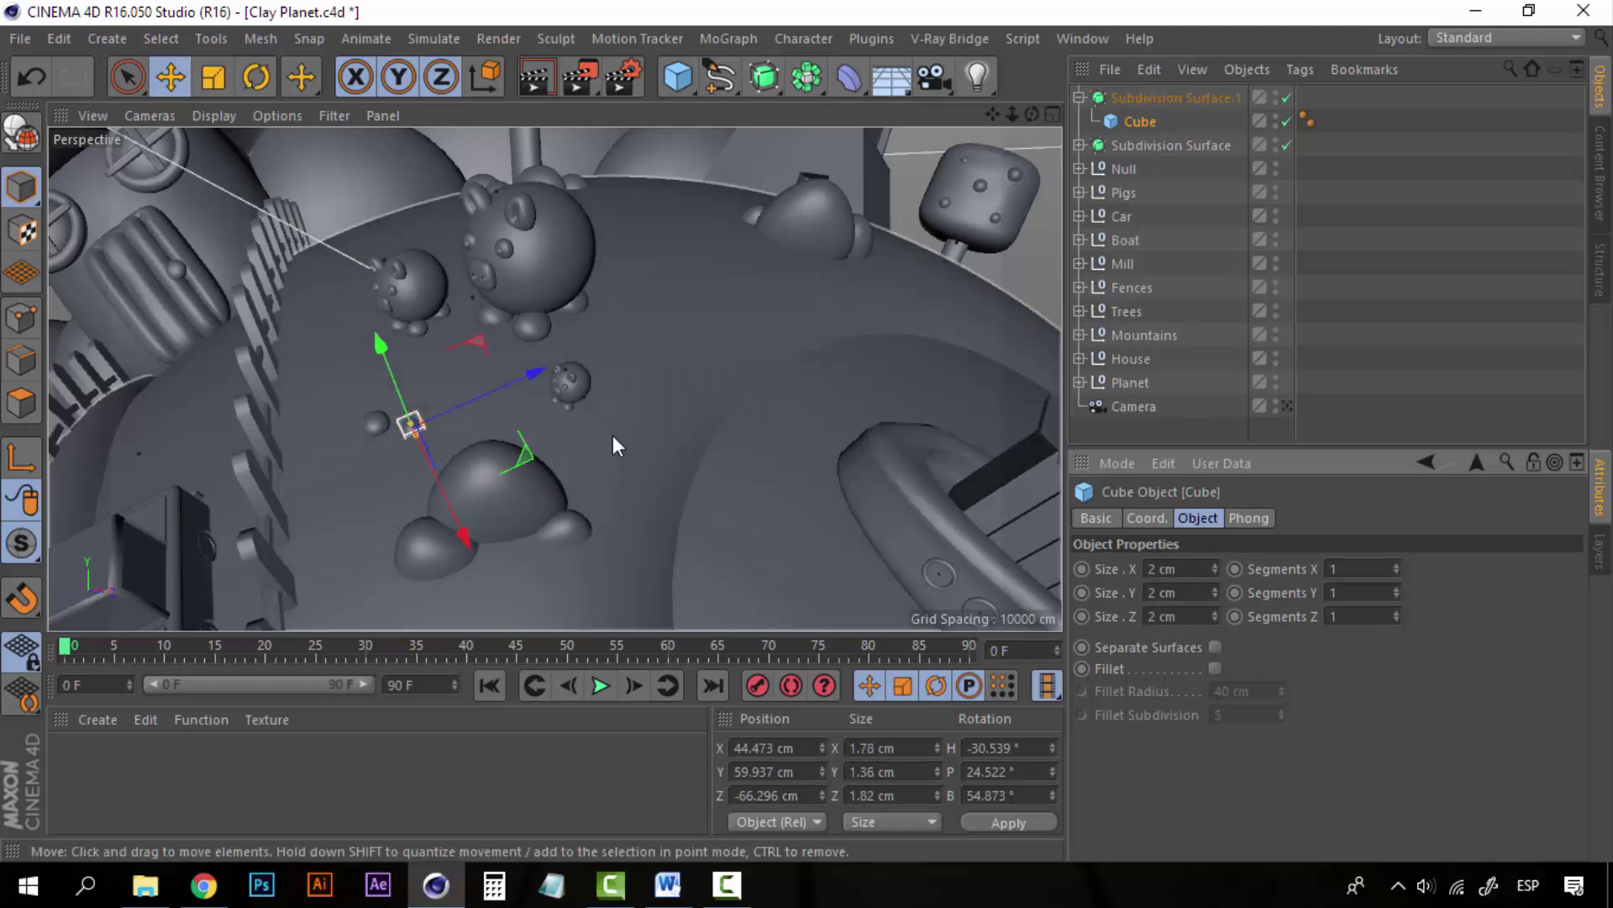
pyautogui.moveTo(537, 375); pyautogui.dragTo(533, 378)
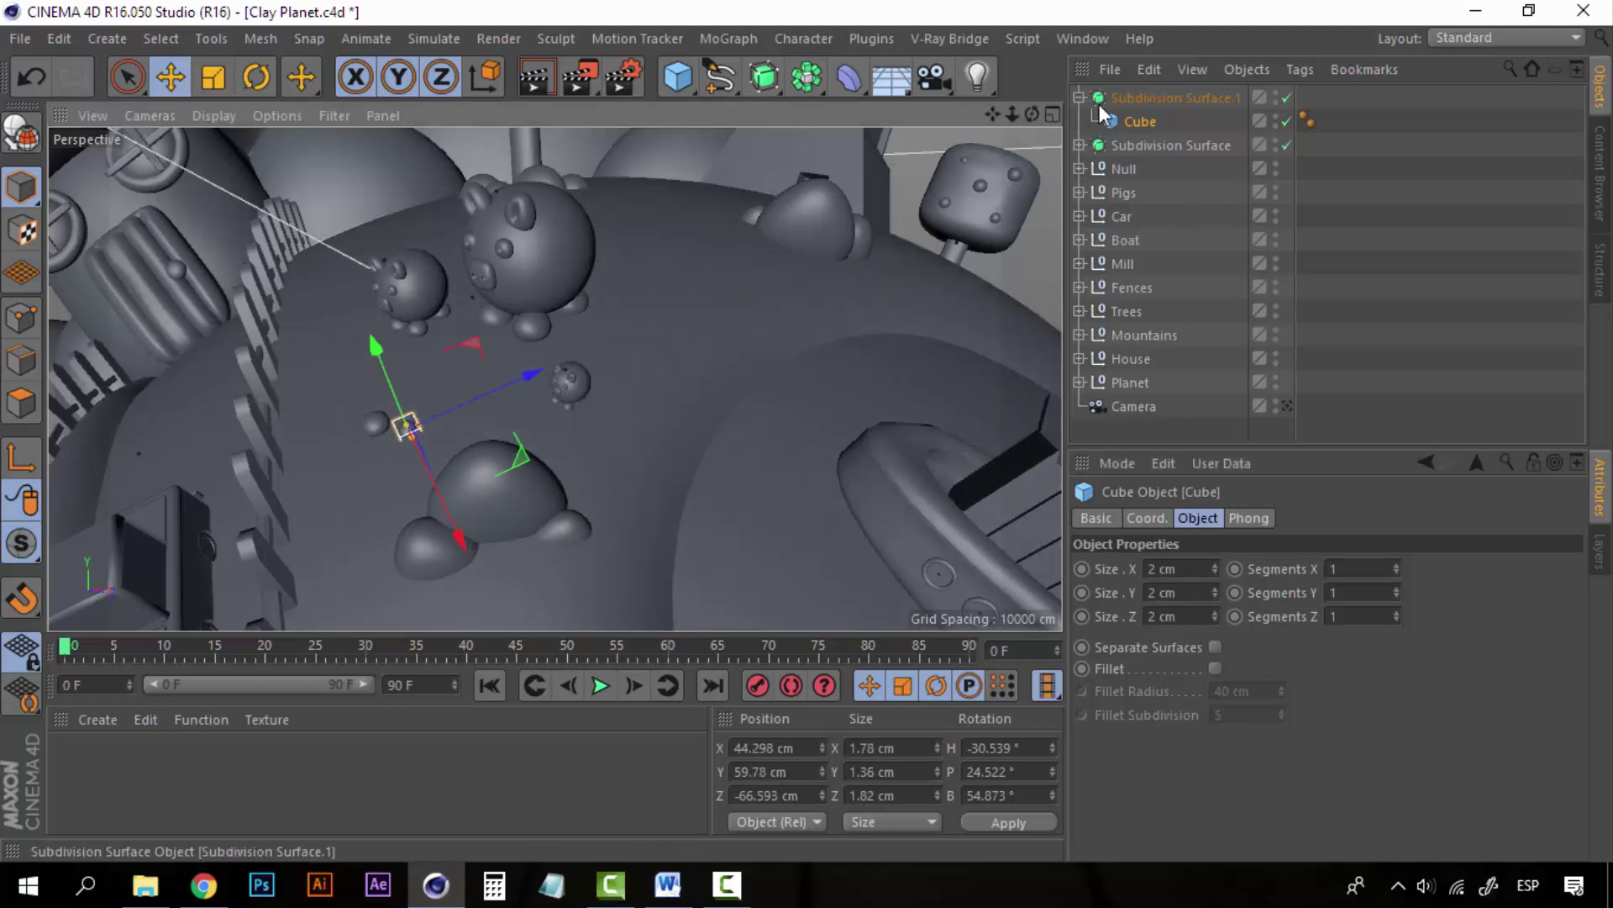
# Step: Copy Subdivision Surface.1 into a third rock, Subdivision Surface.2, and move it beside the others
pyautogui.click(1141, 95)
pyautogui.hotkey('ctrl', 'c')
pyautogui.hotkey('ctrl', 'v')
pyautogui.click(1143, 121)
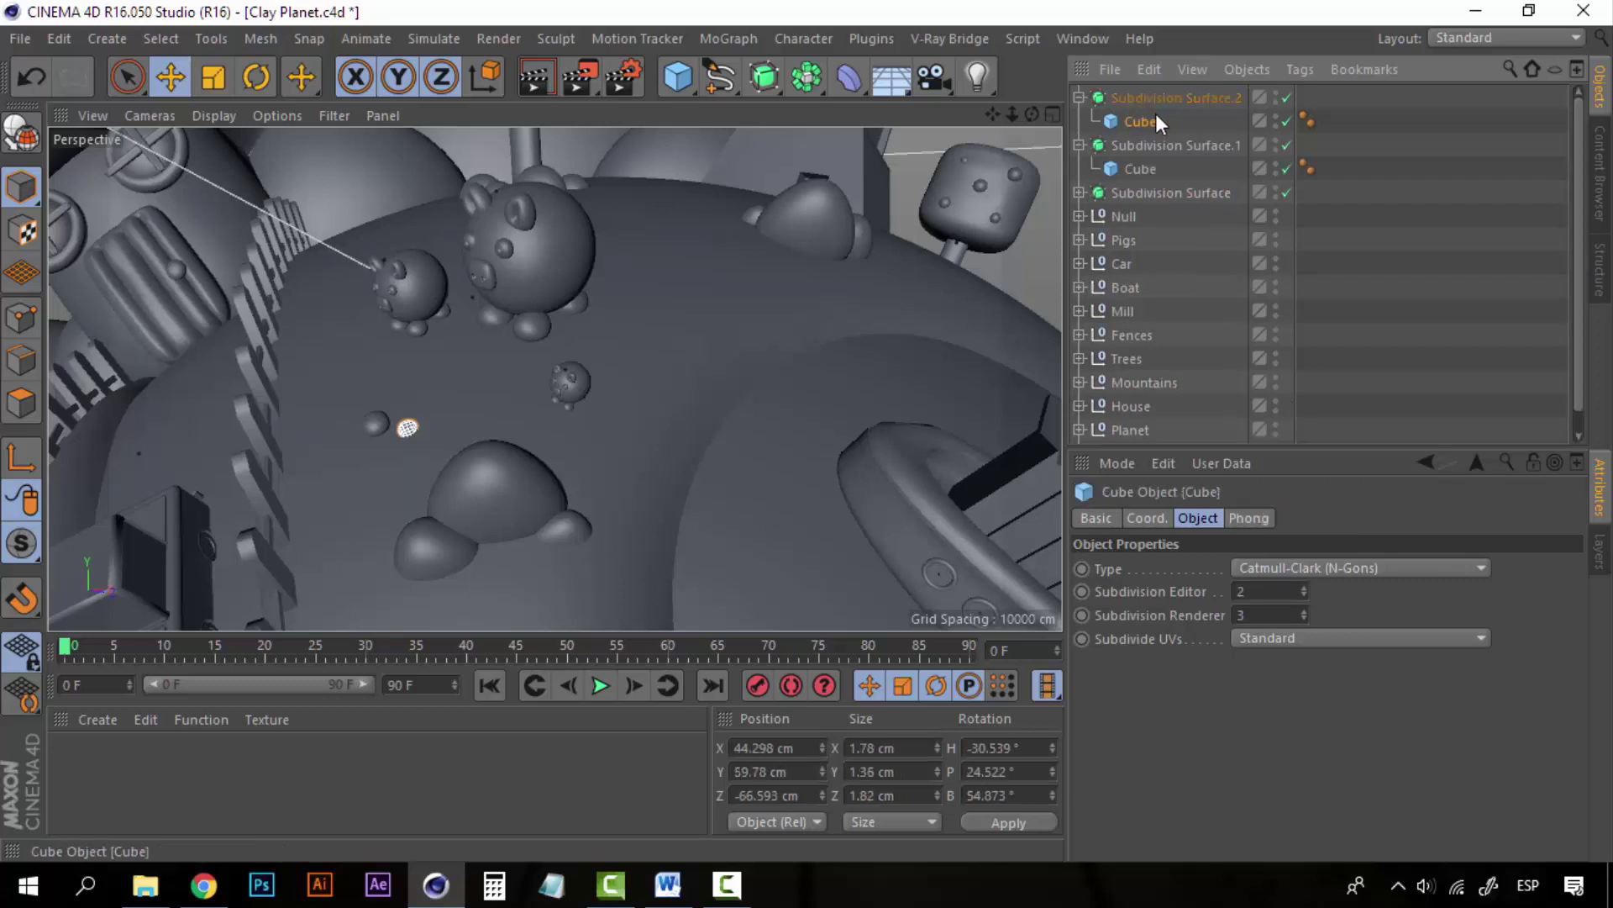
pyautogui.moveTo(533, 376); pyautogui.dragTo(484, 387)
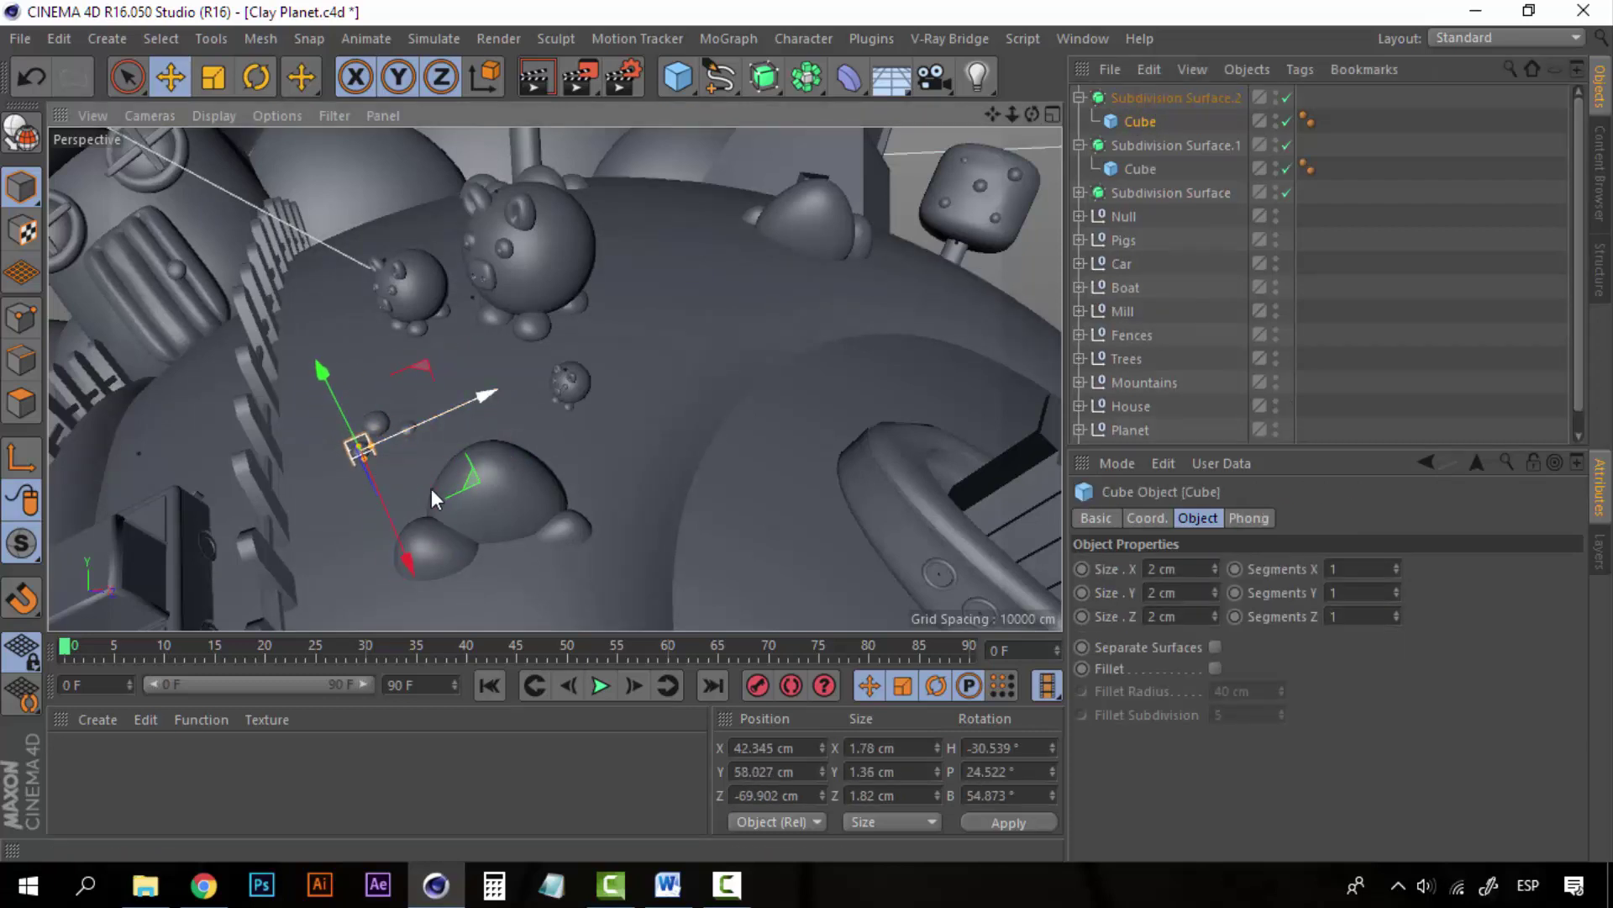
pyautogui.moveTo(414, 550); pyautogui.dragTo(416, 556)
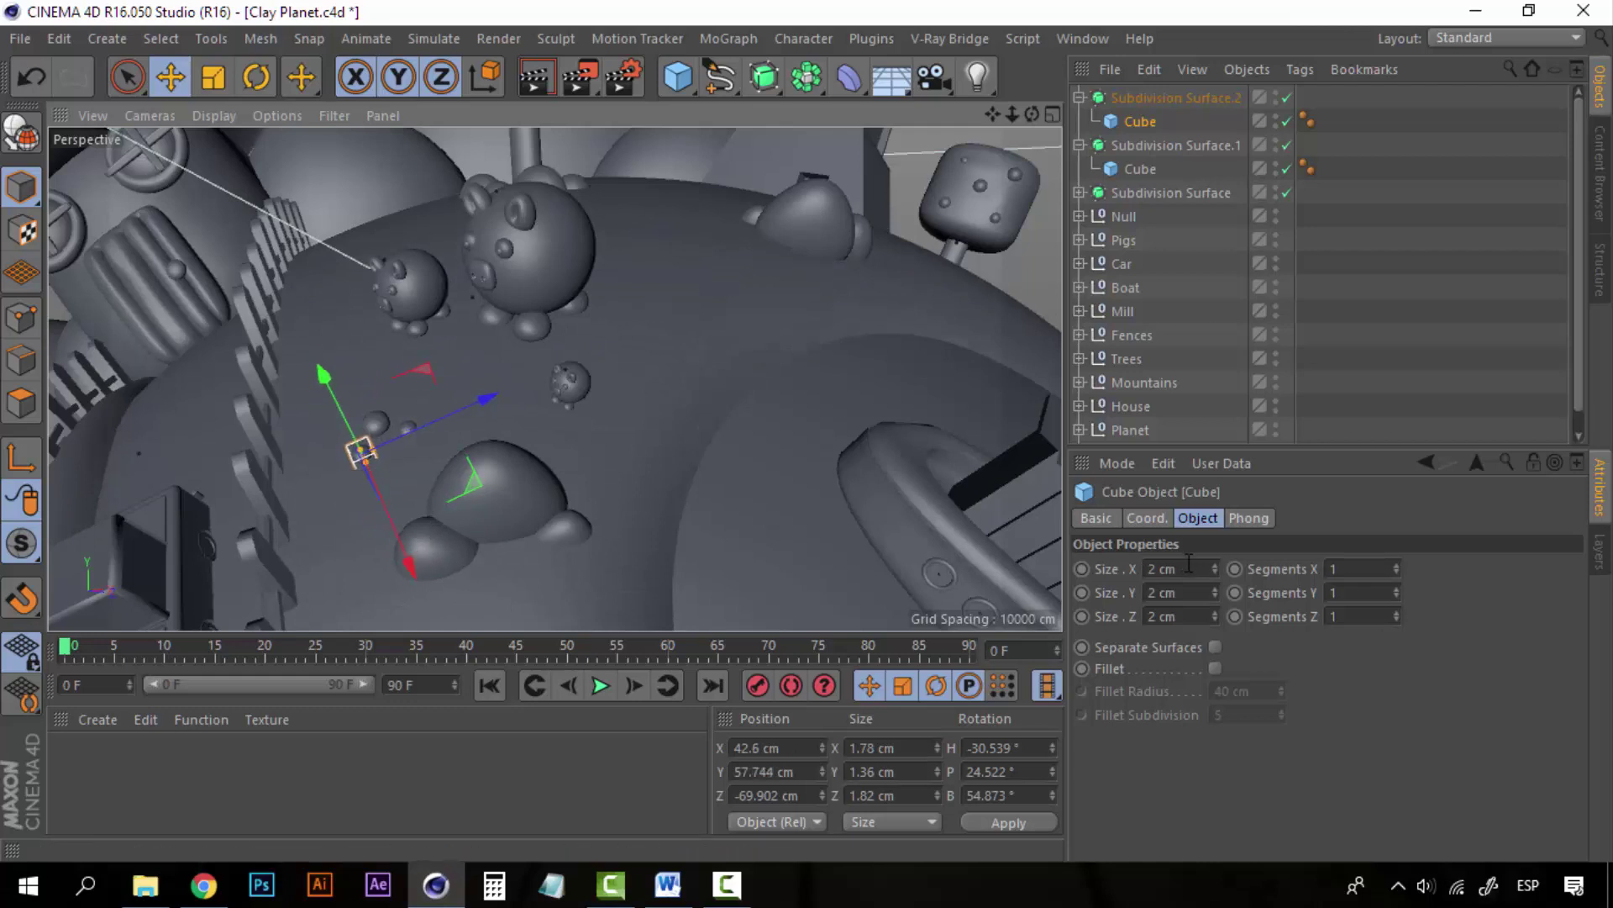
# Step: Set the third rock's cube size to 2.5 cm on X, Y and Z, and collapse the hierarchies
pyautogui.doubleClick(1153, 569)
pyautogui.write('2.5')
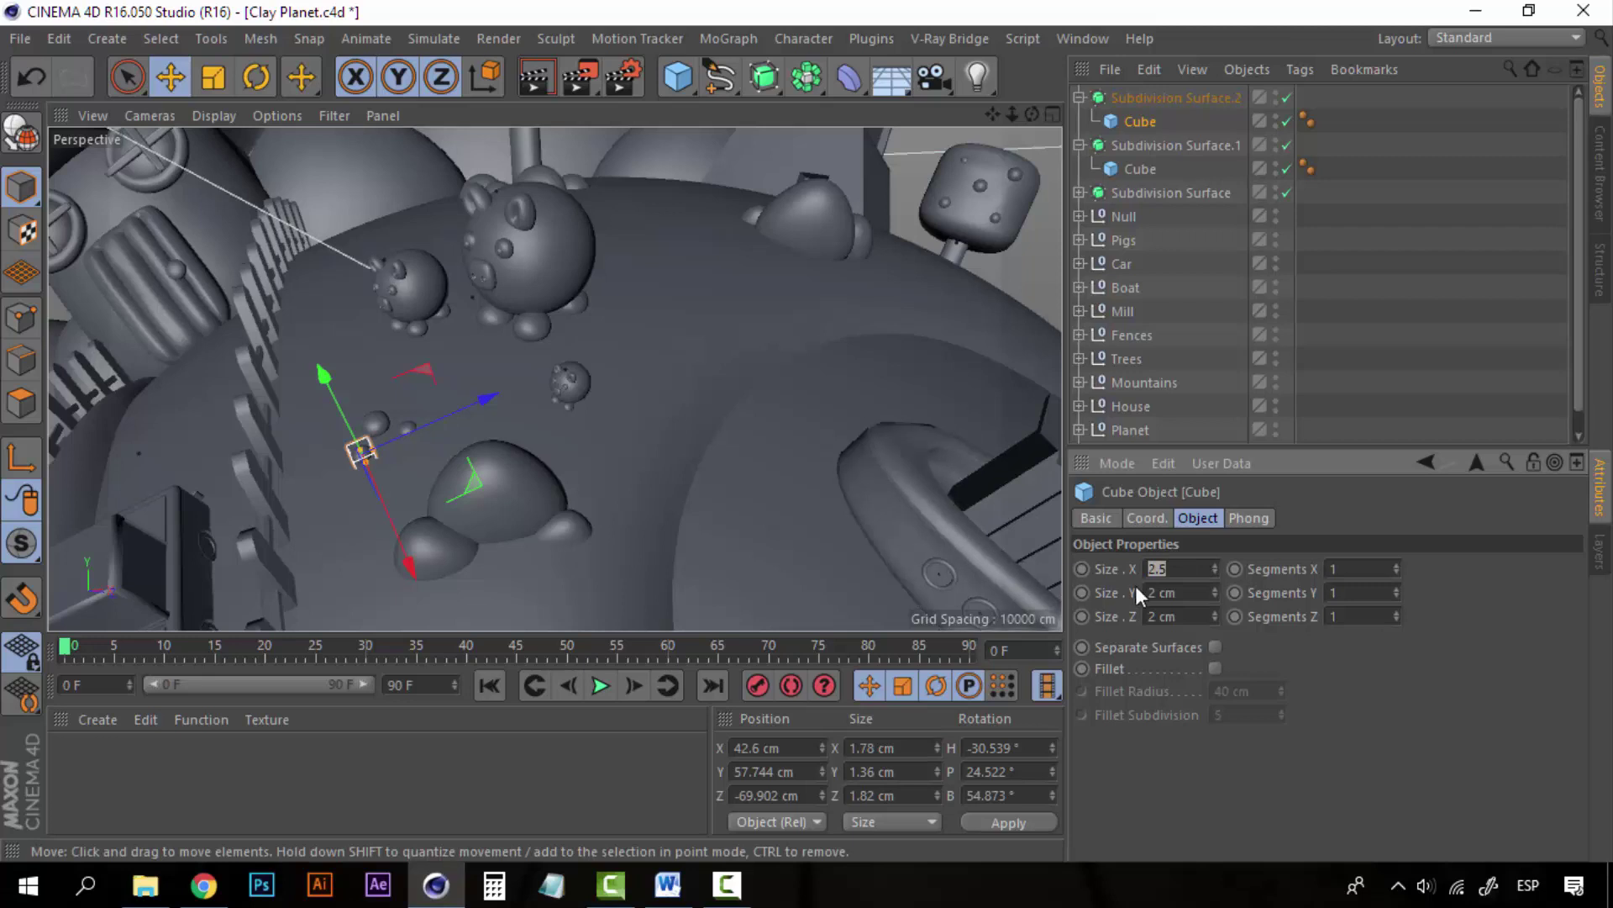
pyautogui.click(1214, 589)
pyautogui.doubleClick(1168, 592)
pyautogui.write('2.5')
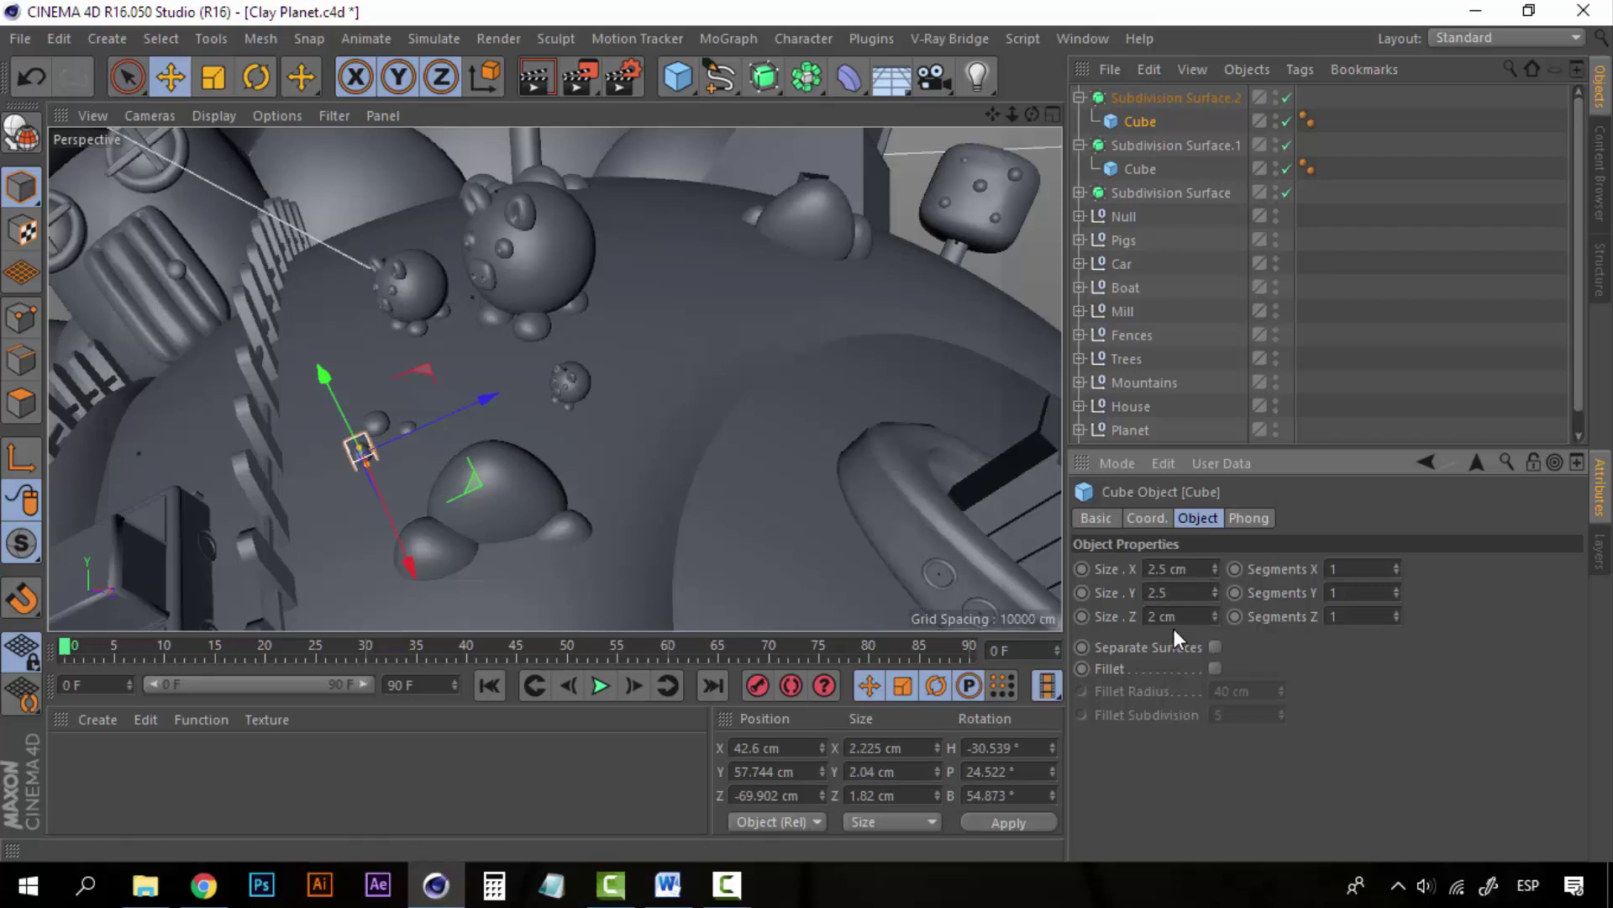
pyautogui.doubleClick(1168, 616)
pyautogui.write('2.5')
pyautogui.press('Return')
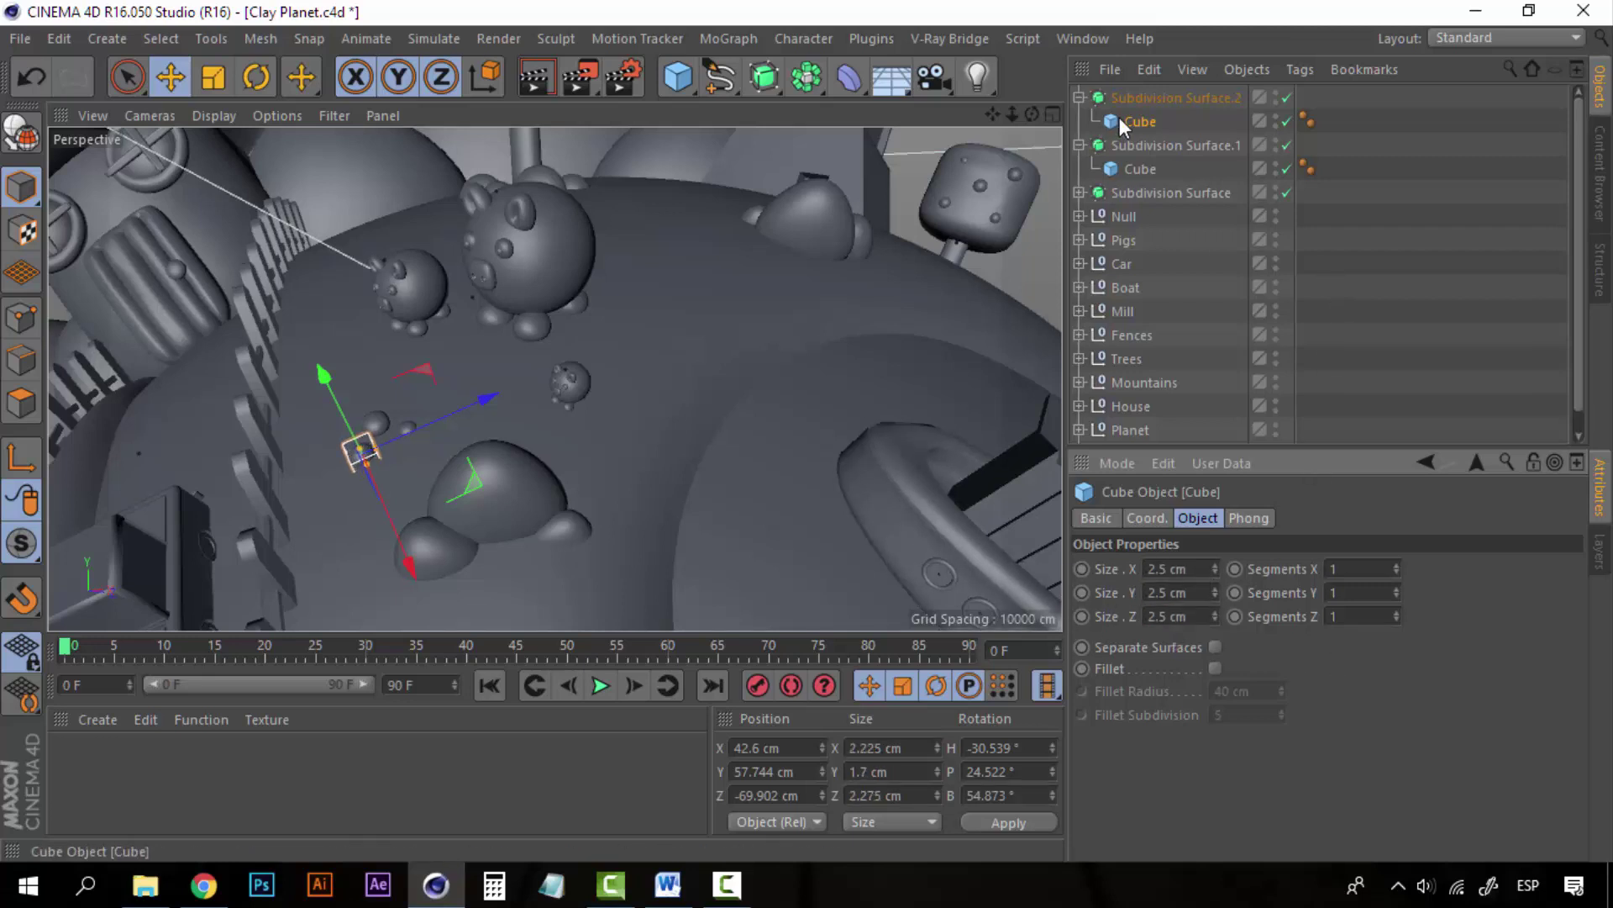
pyautogui.click(1096, 98)
pyautogui.click(1079, 97)
pyautogui.click(1079, 121)
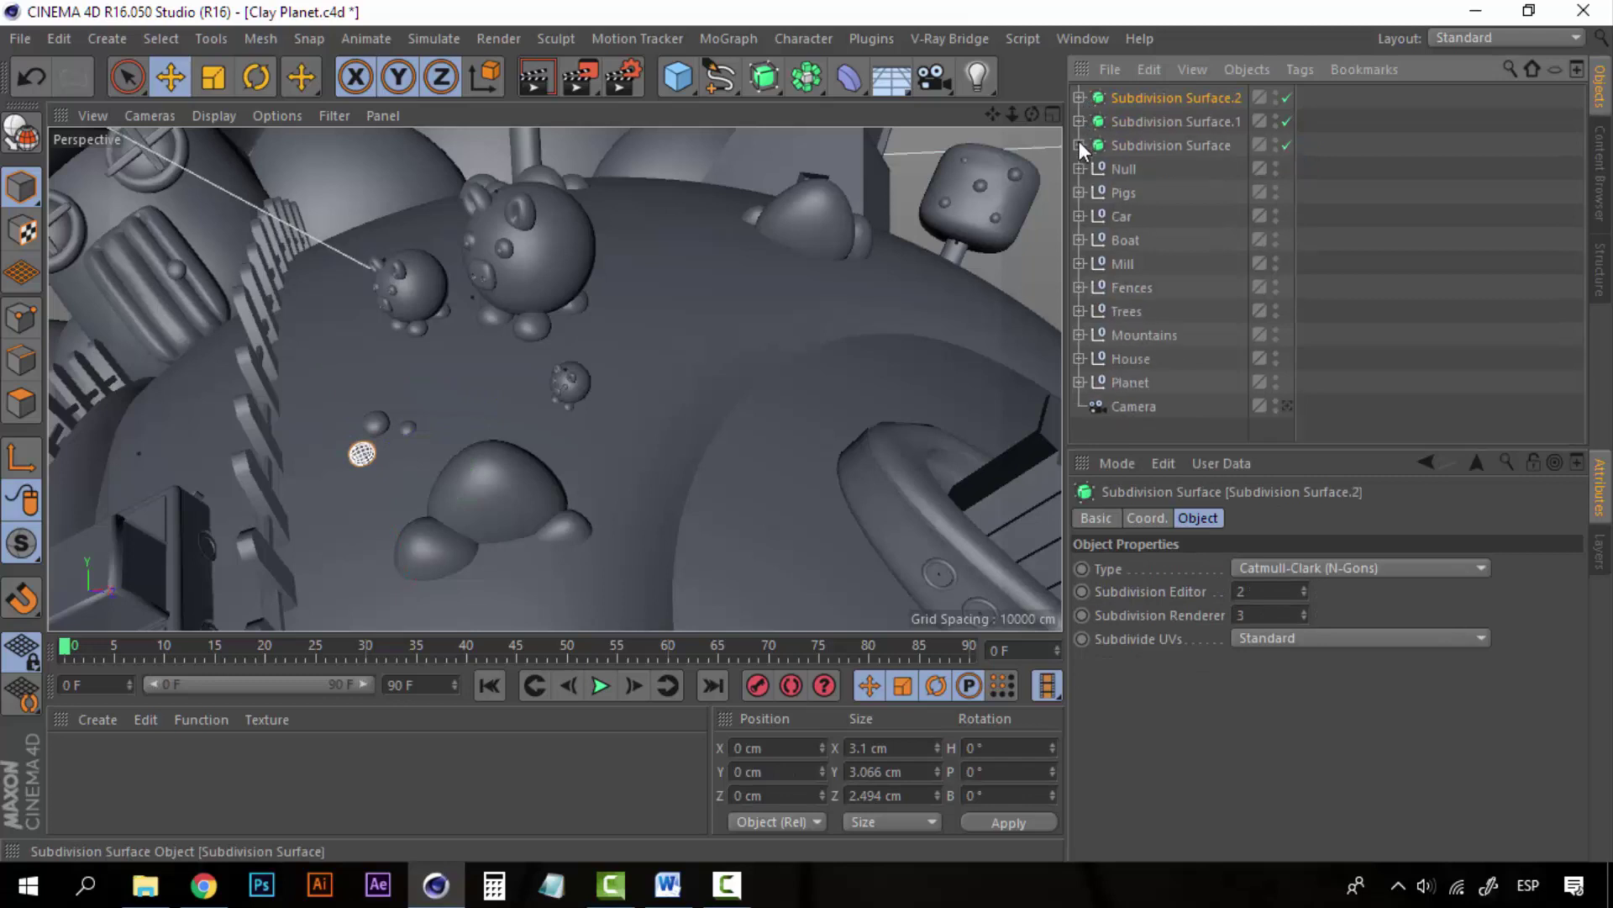
# Step: Group the three rock Subdivision Surfaces under a new null
pyautogui.keyDown('shift'); pyautogui.click(1157, 144); pyautogui.keyUp('shift')
pyautogui.rightClick(1157, 144)
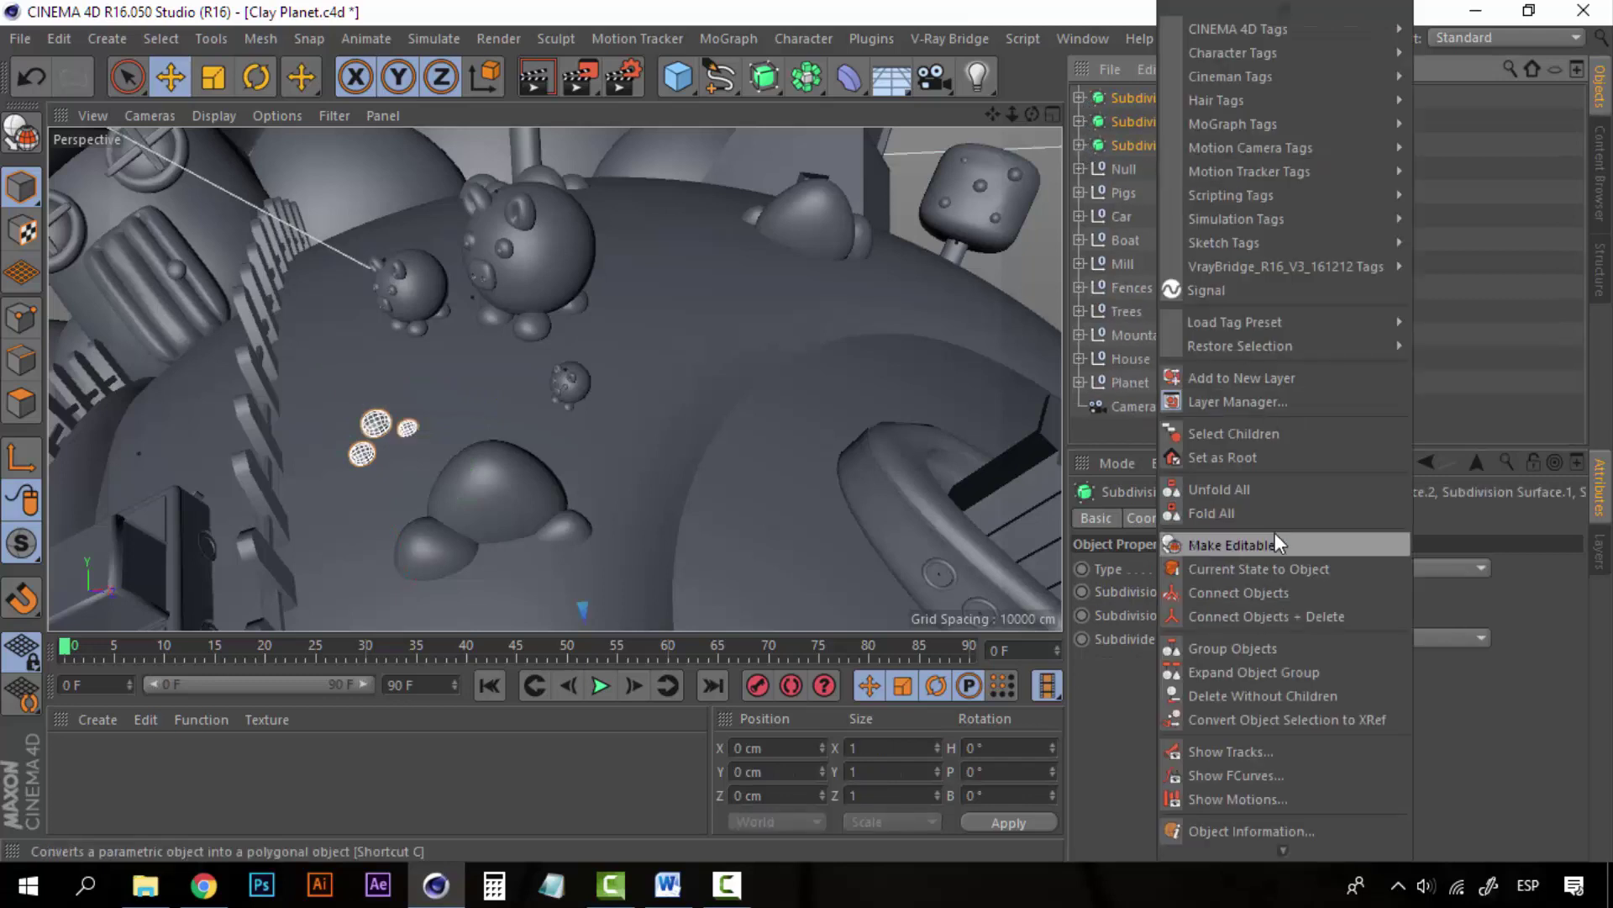
pyautogui.click(1265, 647)
# Step: Rename the new null to 'Rocks' and the existing null to 'Bushes'
pyautogui.doubleClick(1142, 97)
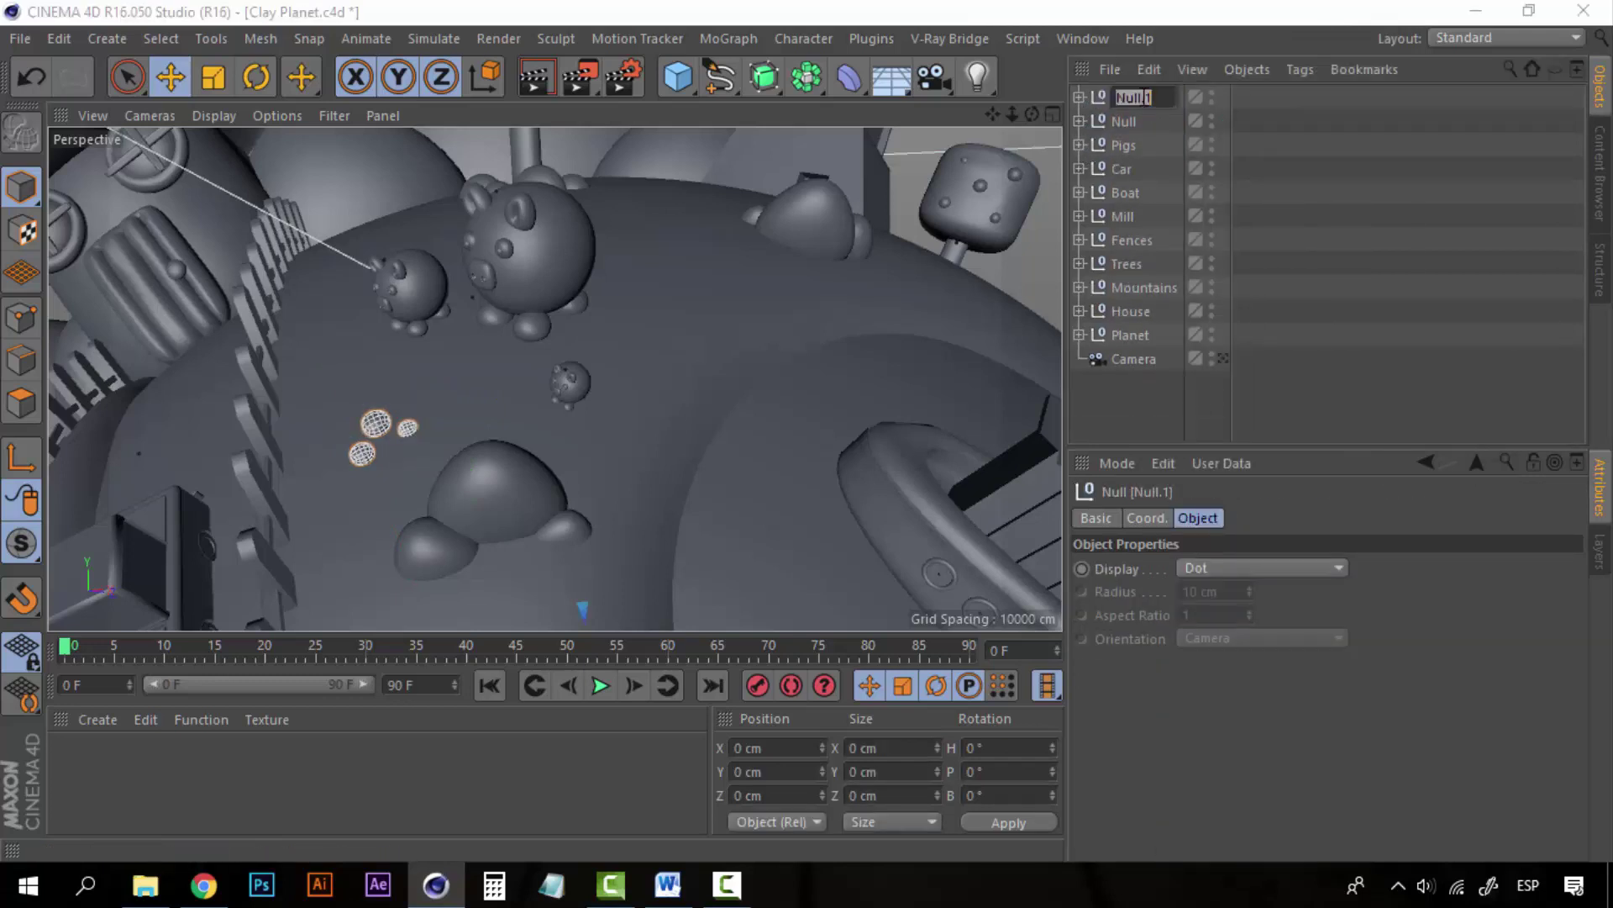
pyautogui.write('Rocks')
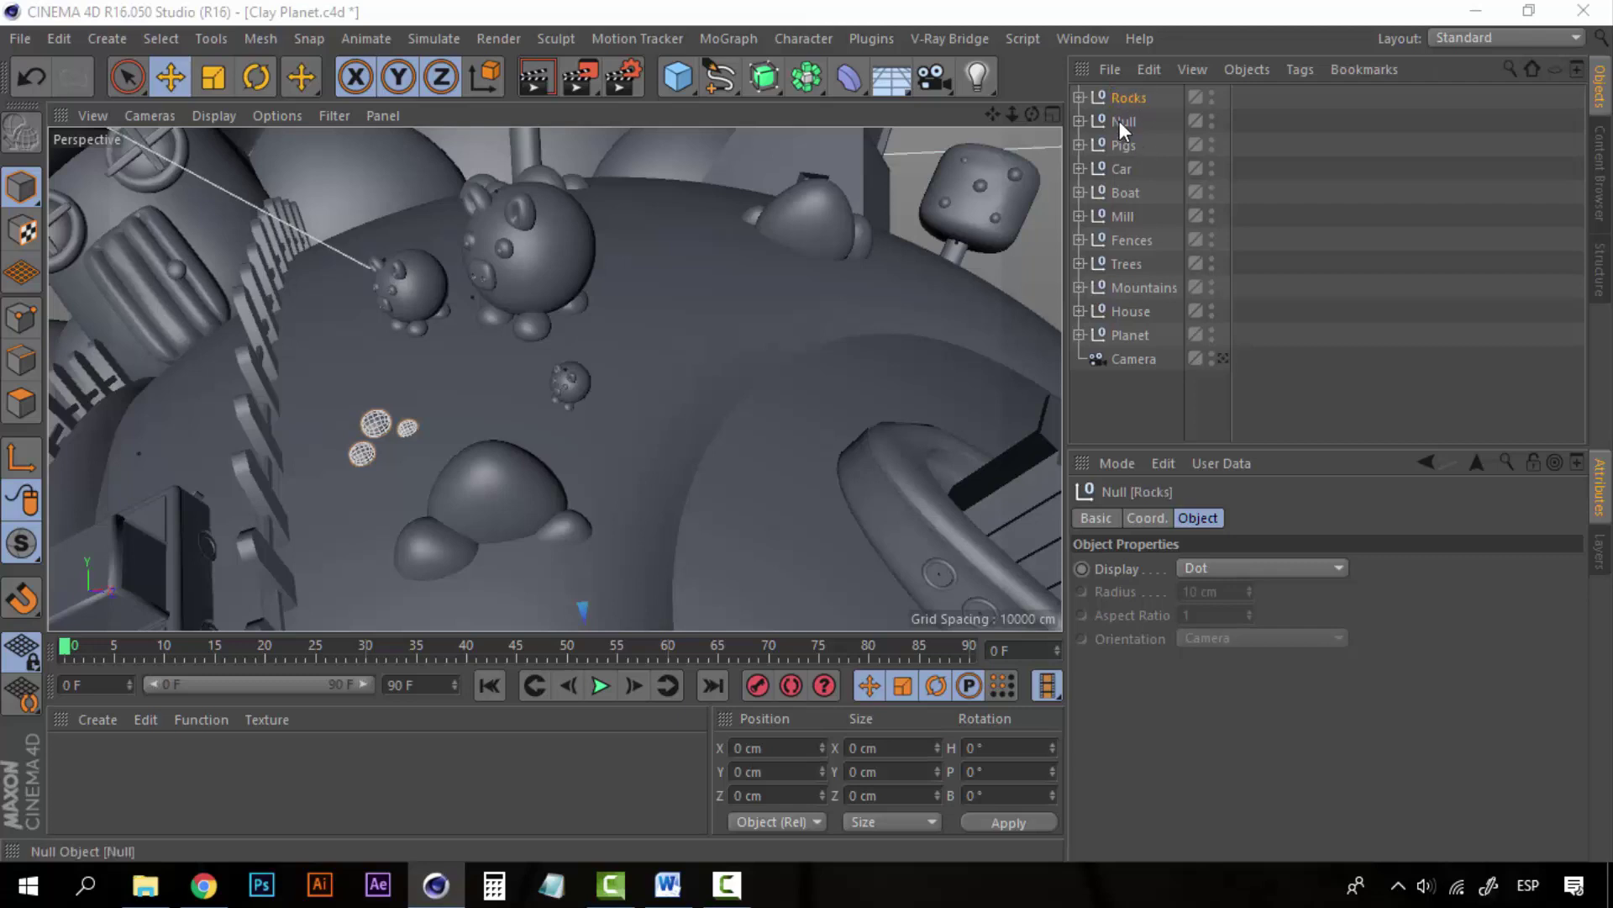
pyautogui.click(1119, 121)
pyautogui.doubleClick(1119, 121)
pyautogui.write('Bushes')
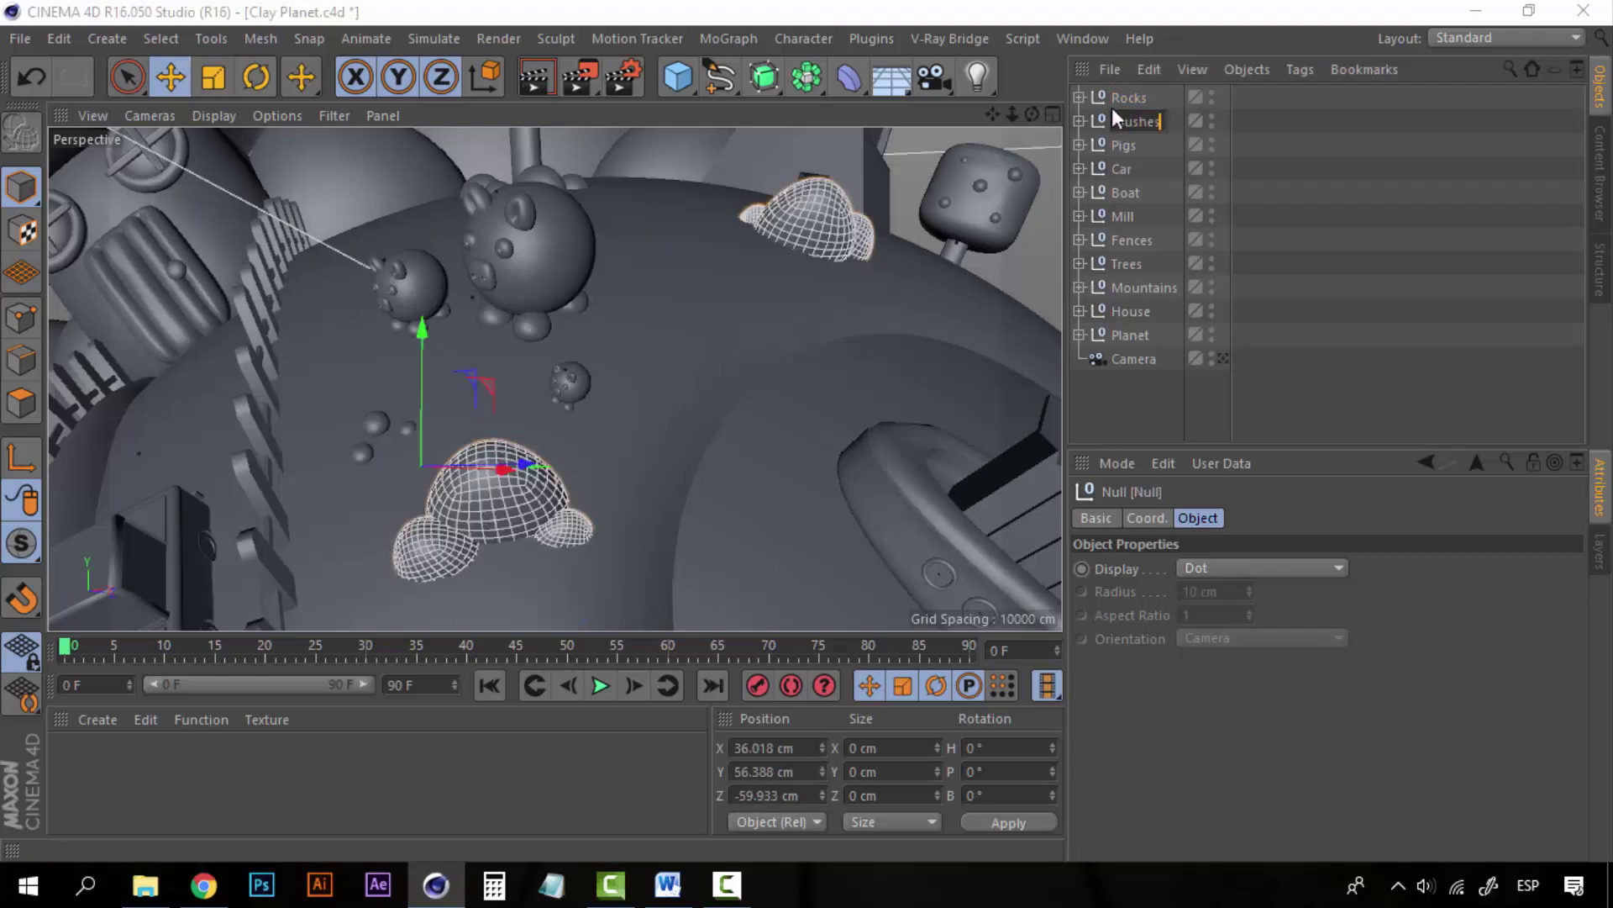
pyautogui.press('Return')
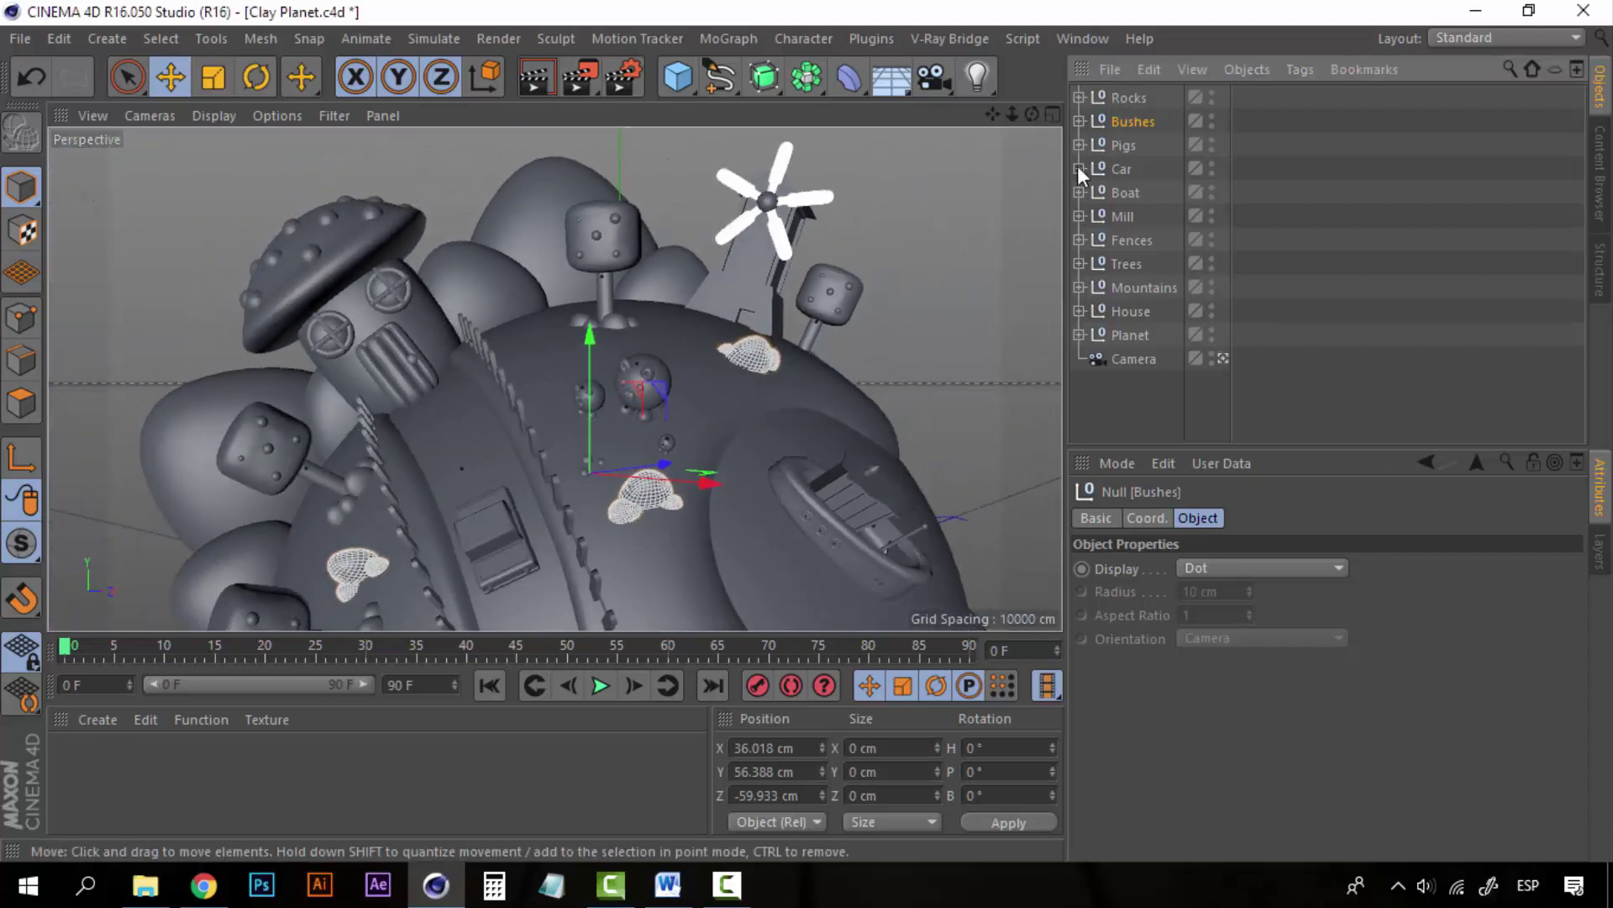
pyautogui.click(1131, 97)
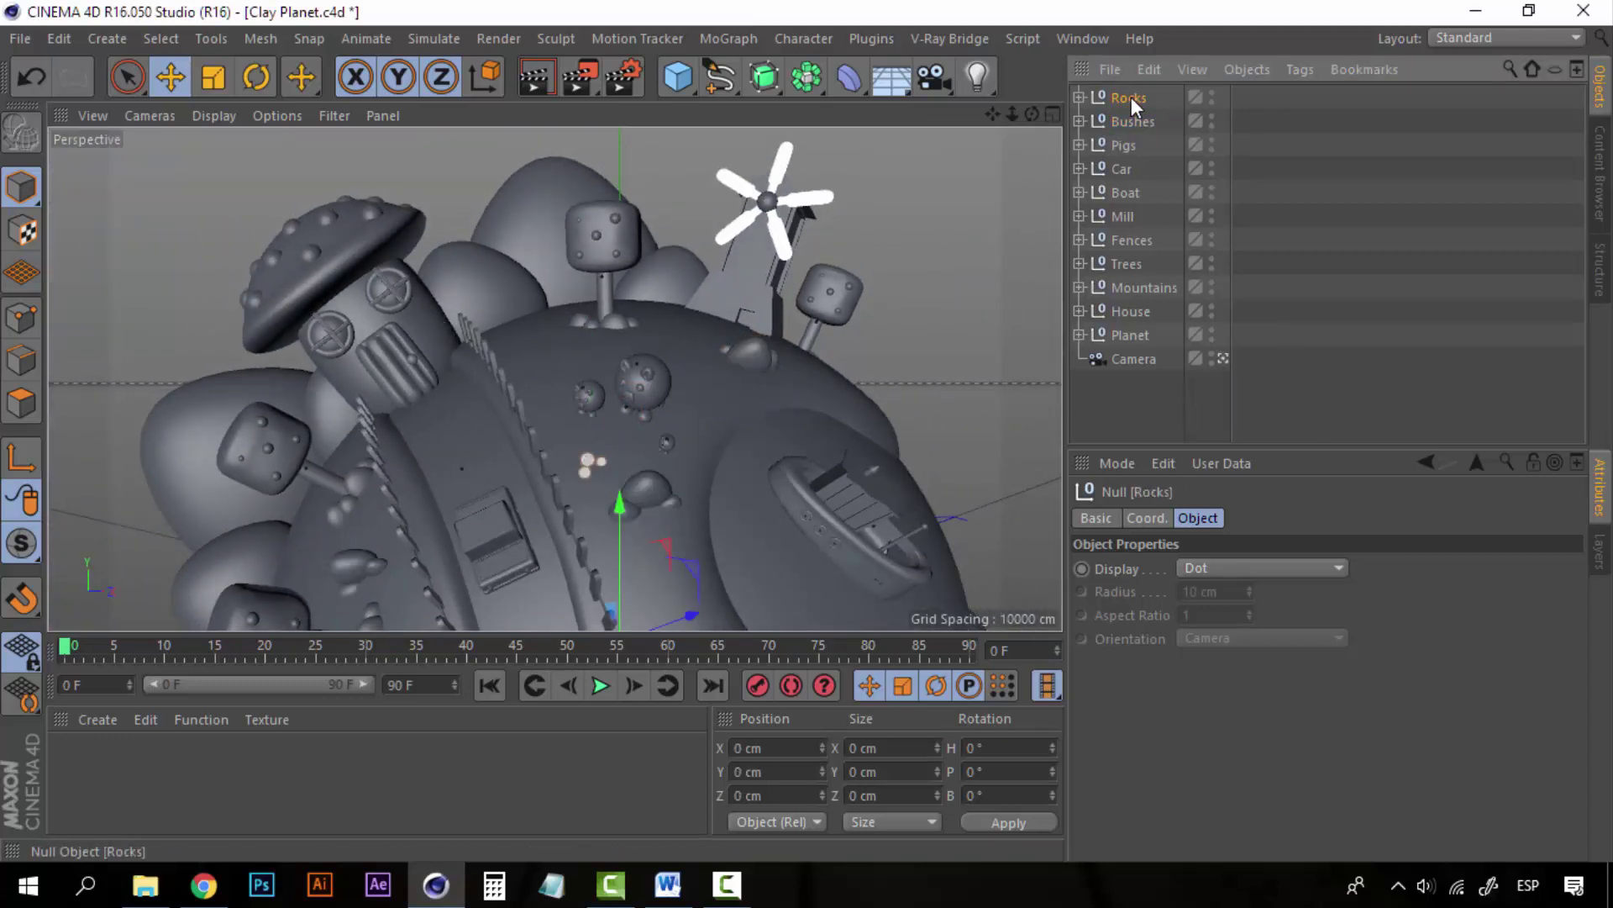
# Step: Duplicate the Rocks group as Rocks.1 and move it to X -38.565, Y -12.224, Z -25.326 cm
pyautogui.hotkey('ctrl', 'c')
pyautogui.hotkey('ctrl', 'v')
pyautogui.moveTo(686, 622); pyautogui.dragTo(465, 602)
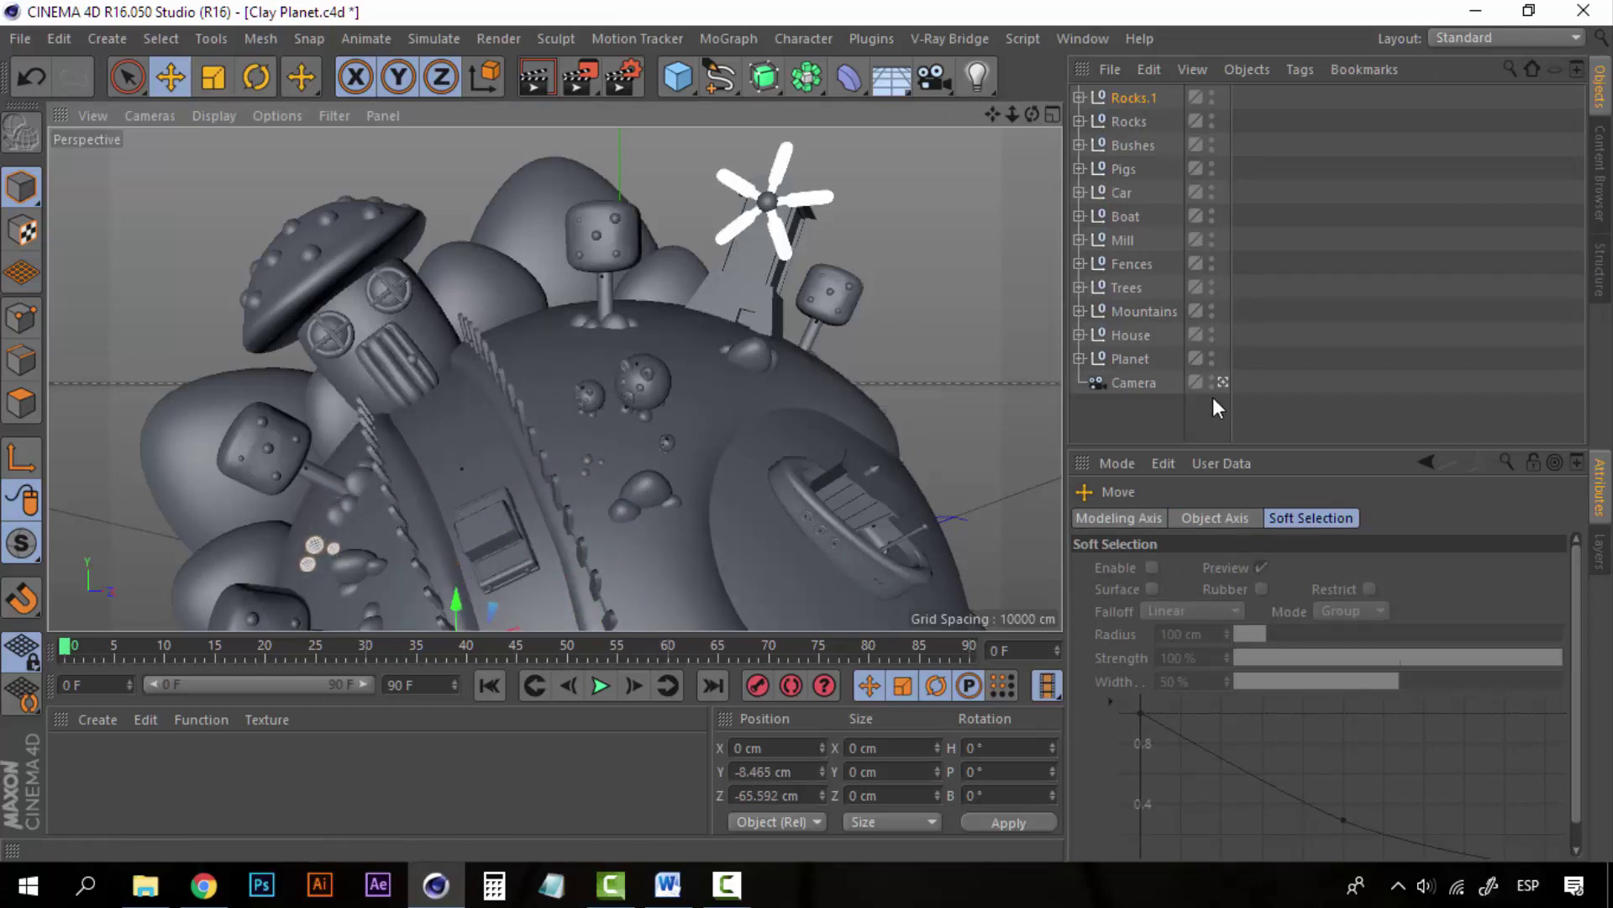
pyautogui.moveTo(471, 479); pyautogui.dragTo(524, 542)
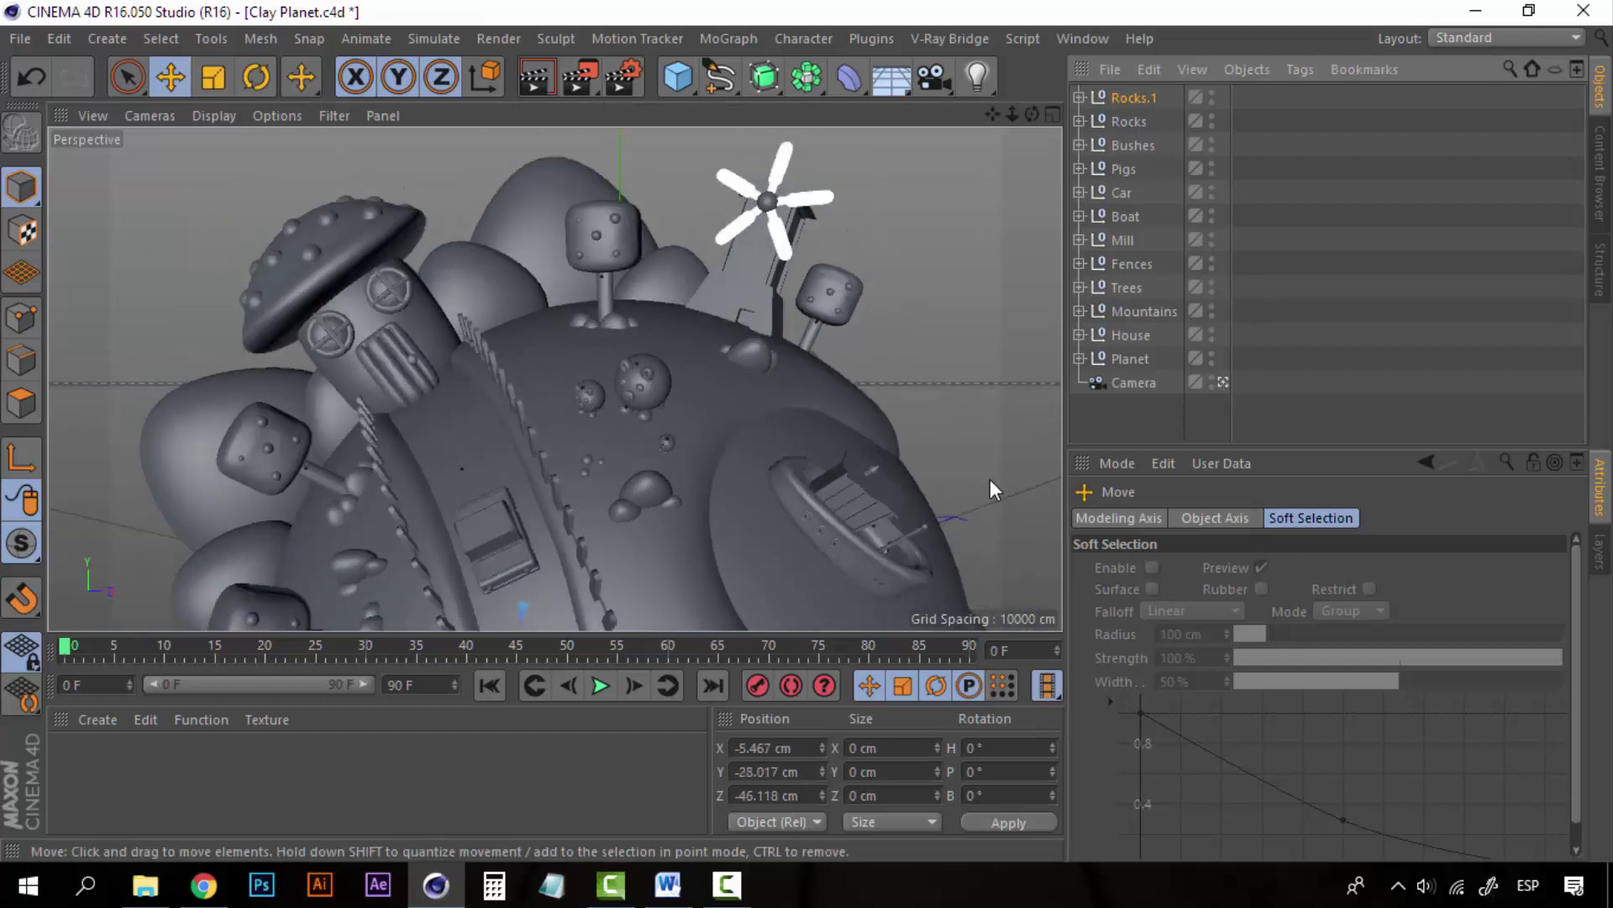
pyautogui.click(1128, 435)
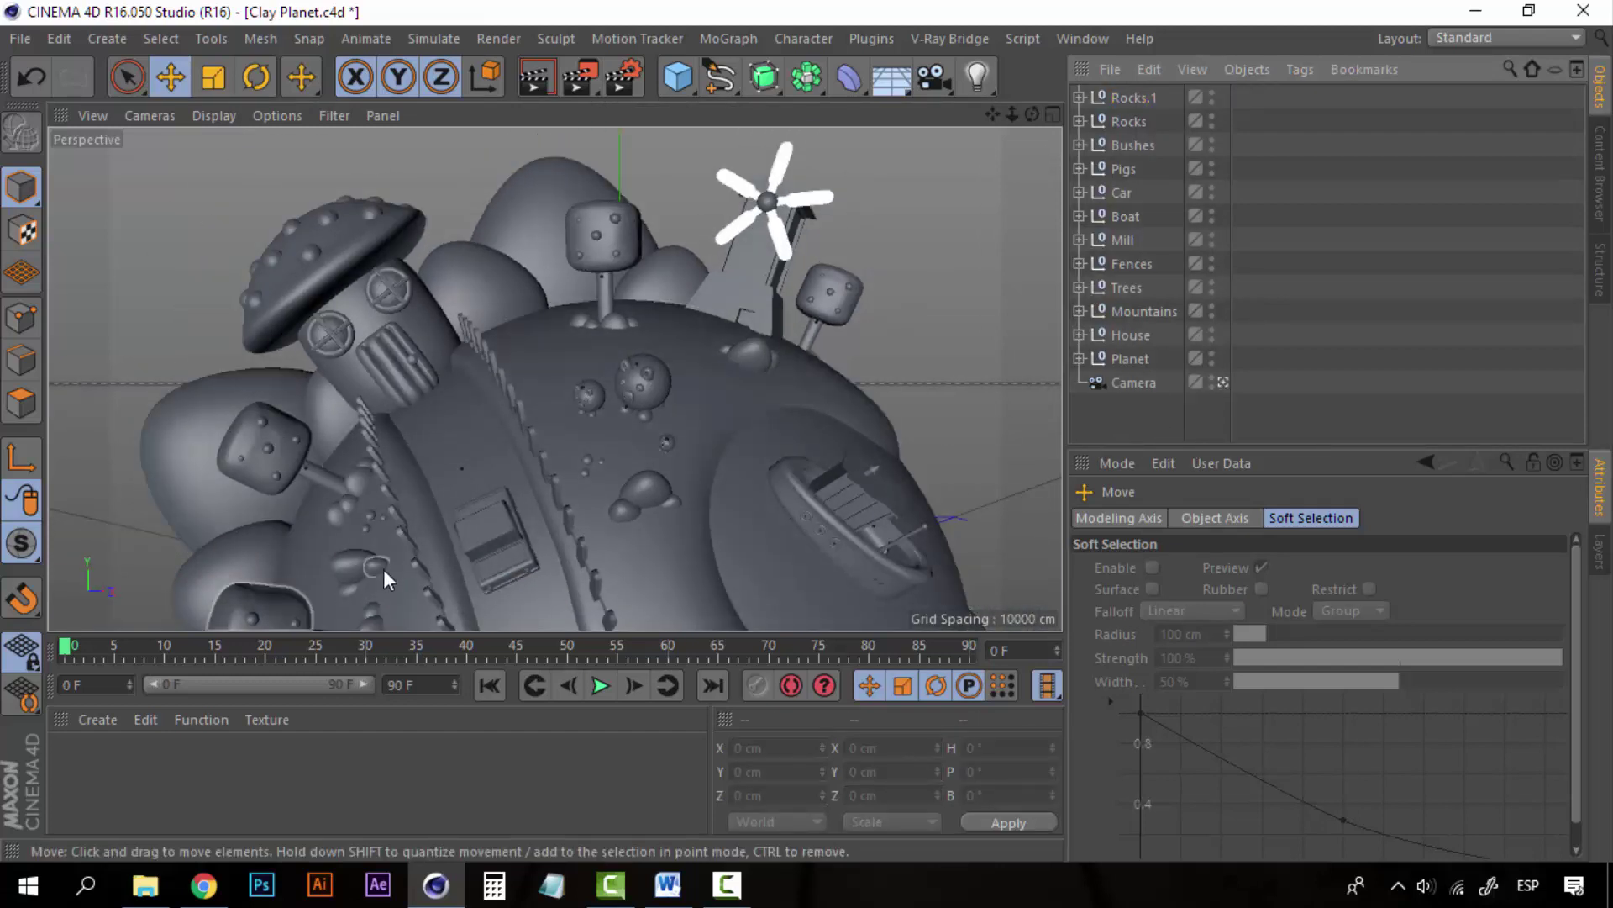
pyautogui.click(1131, 98)
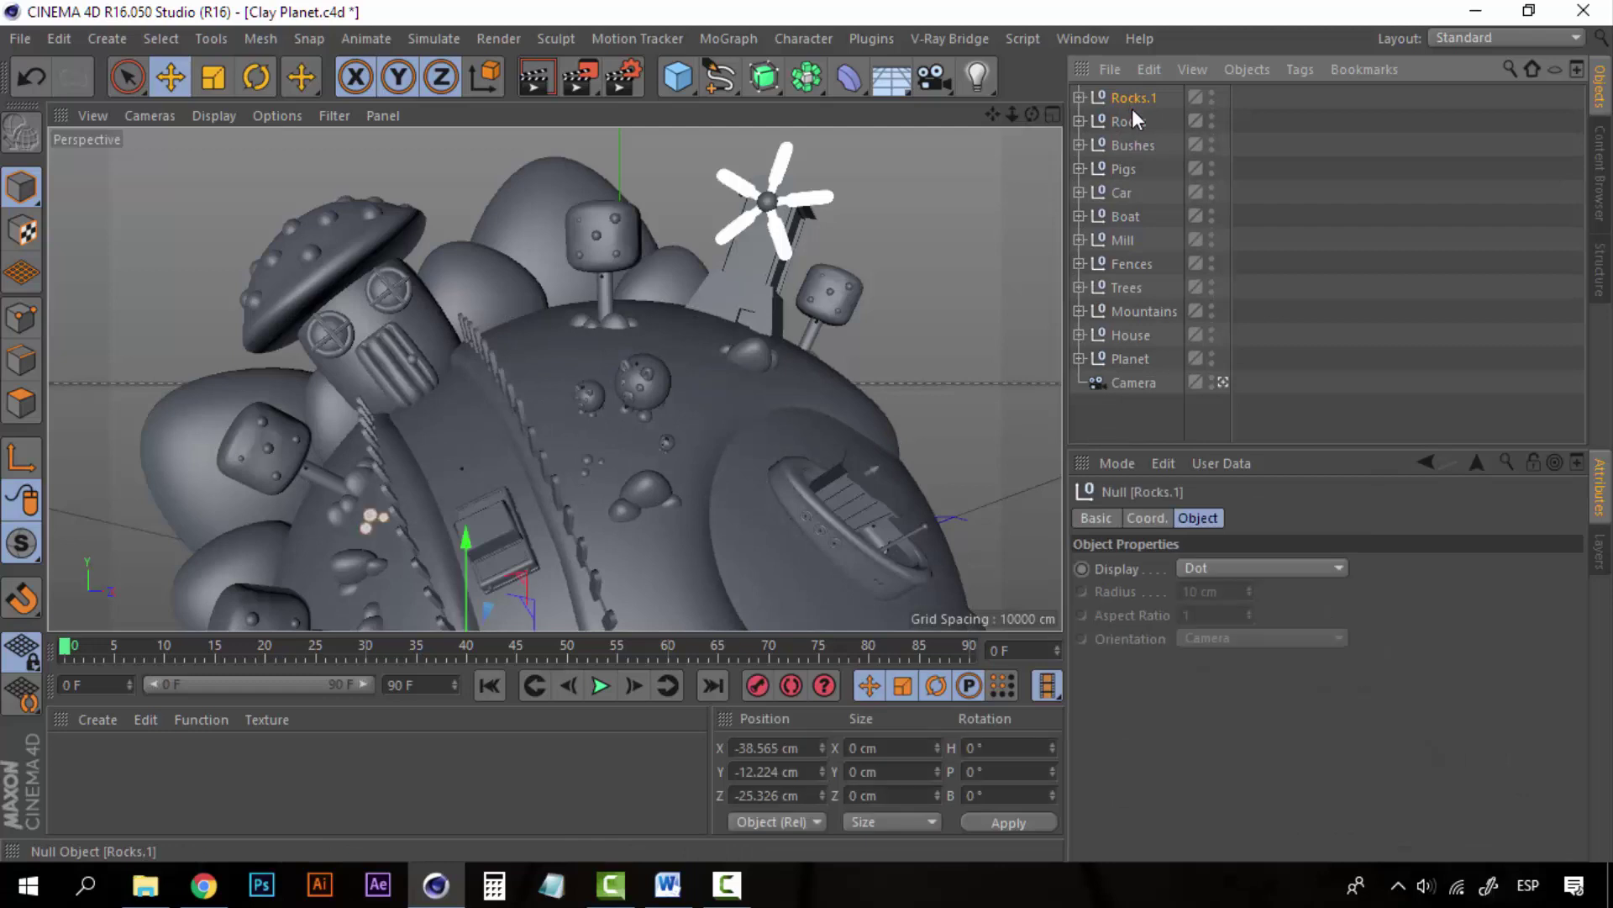